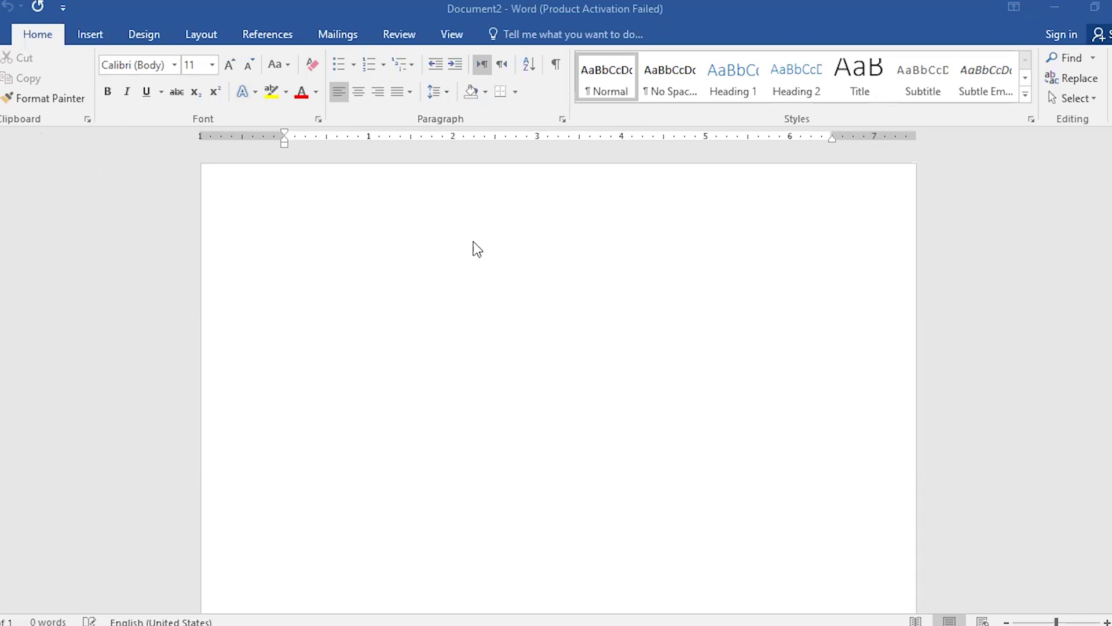
# - Write a short sentence on the blank page that starts with "My name is" and ends with the person's first name
pyautogui.click(1036, 469)
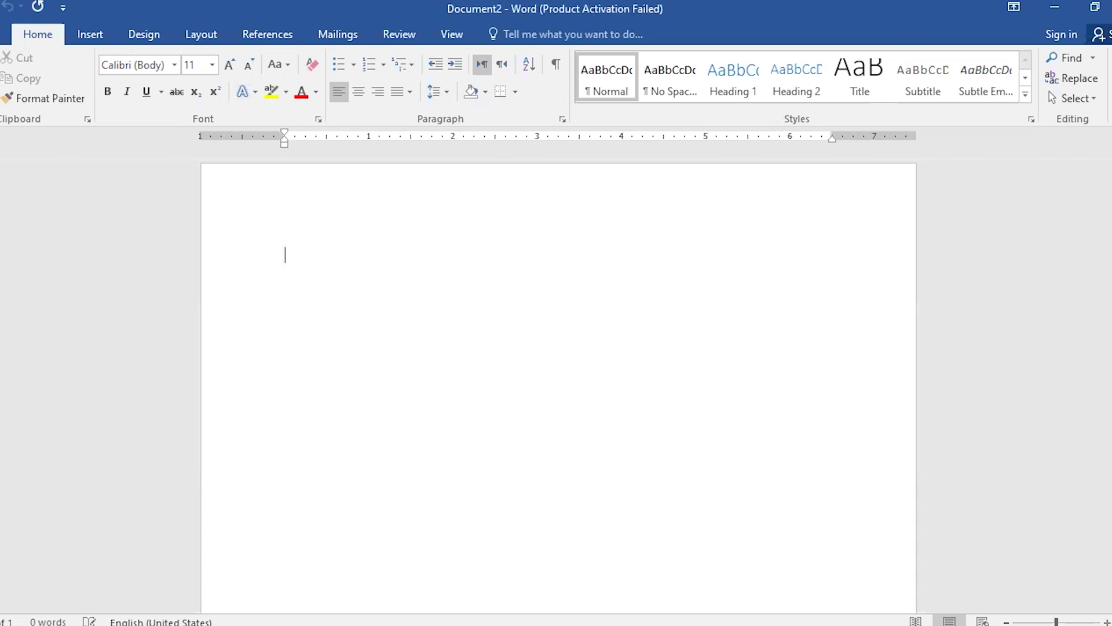
pyautogui.scroll(4, 558, 380)
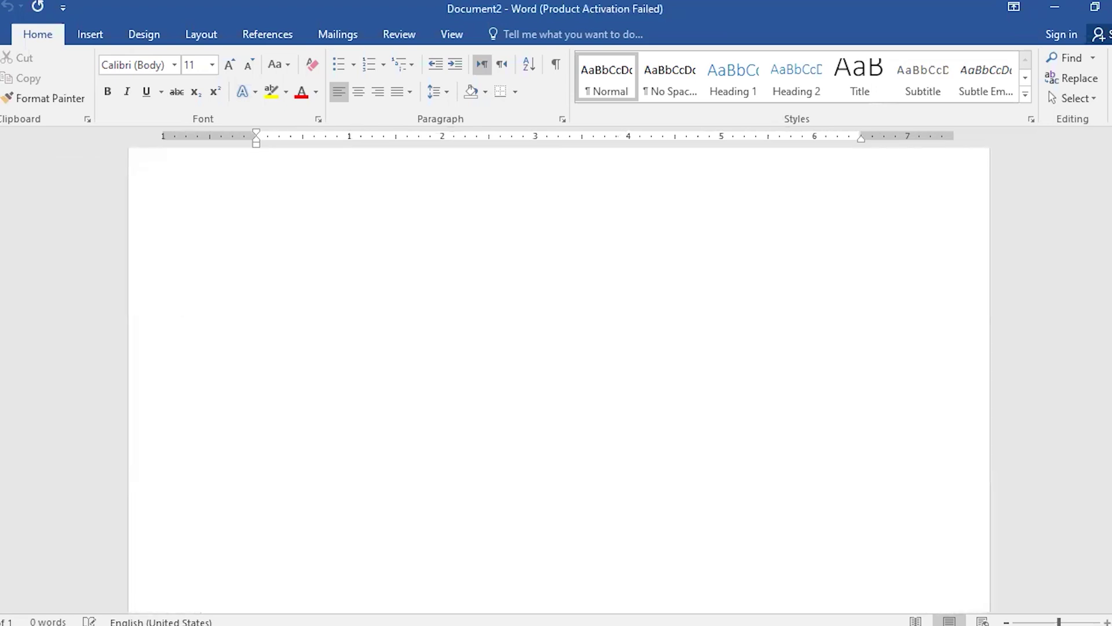
pyautogui.scroll(-2, 804, 464)
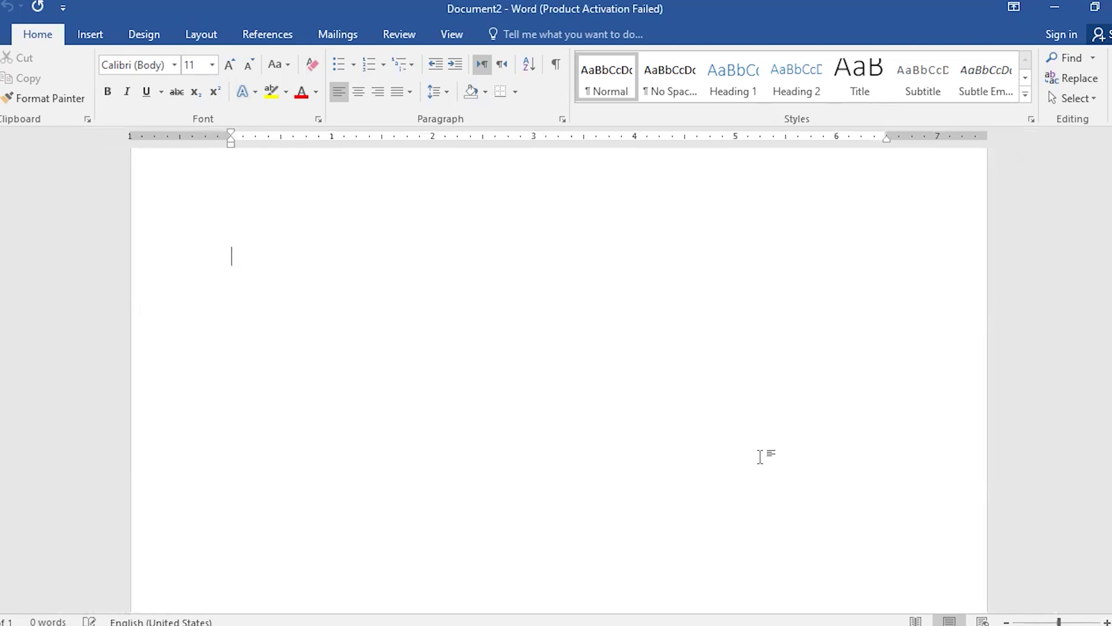
pyautogui.write('My name is umar')
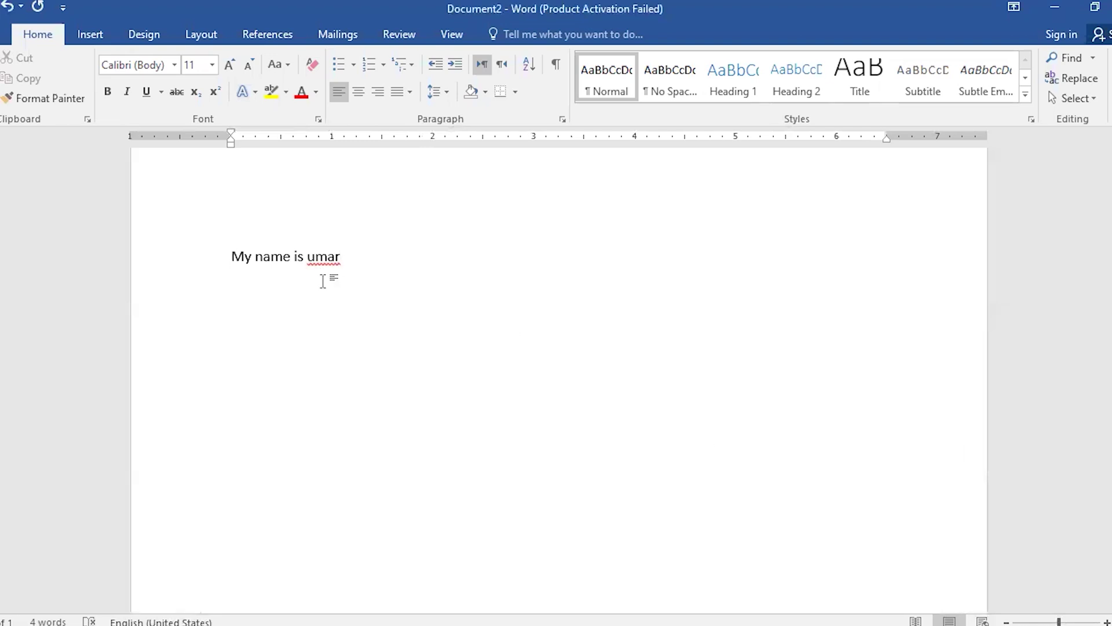
# - Write the name sentence again on the same line in the Quickly Sustain font at size 28
pyautogui.click(173, 69)
pyautogui.click(173, 68)
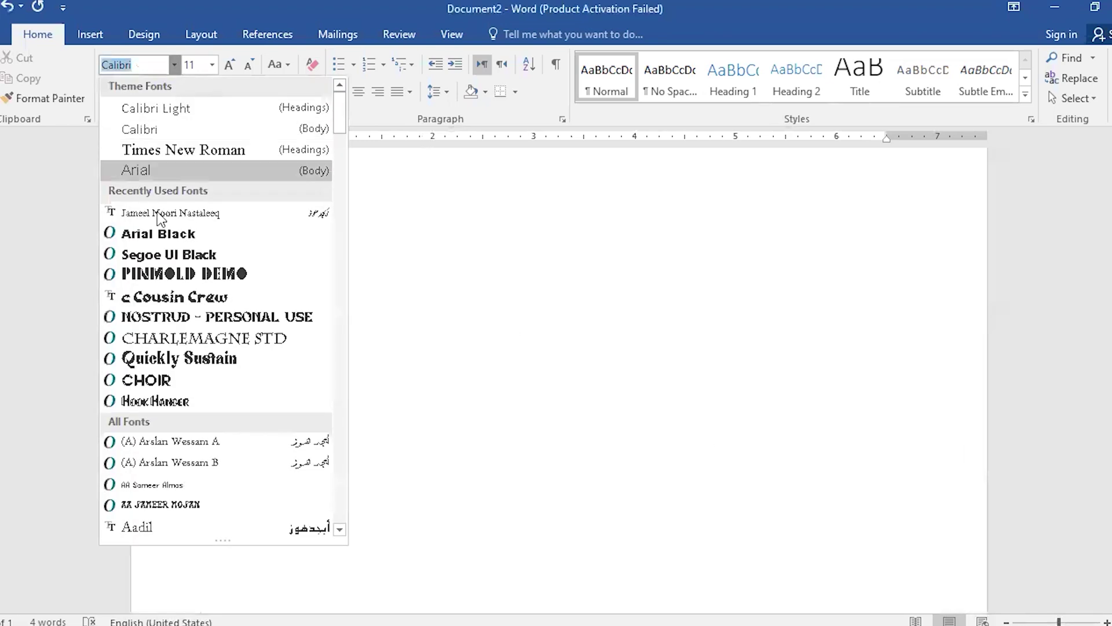
pyautogui.scroll(-2, 156, 275)
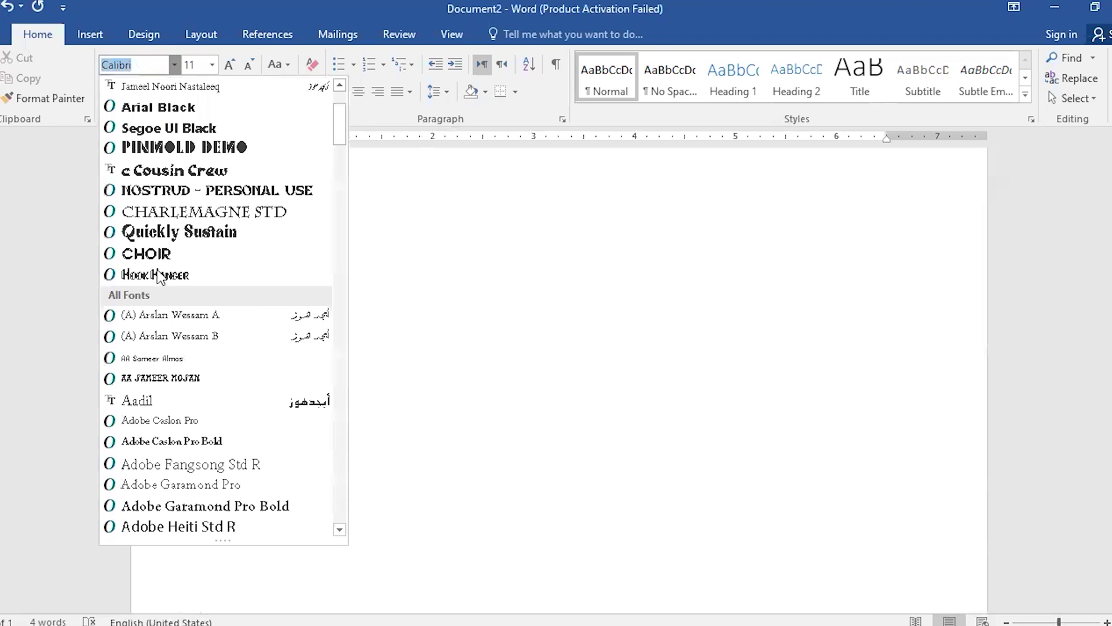
pyautogui.click(162, 232)
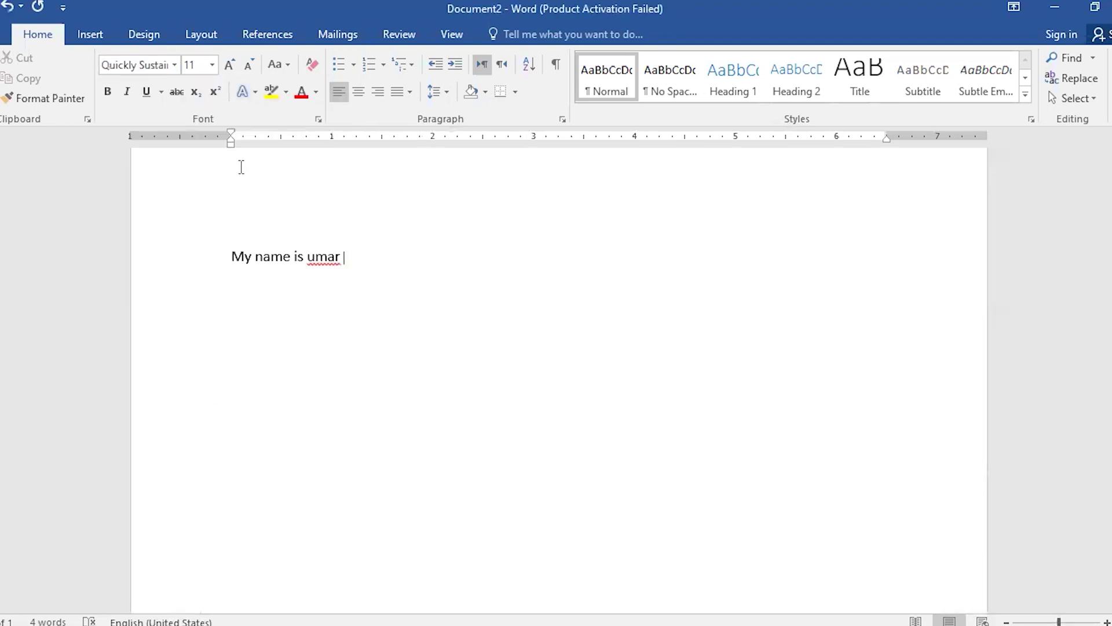
pyautogui.click(212, 65)
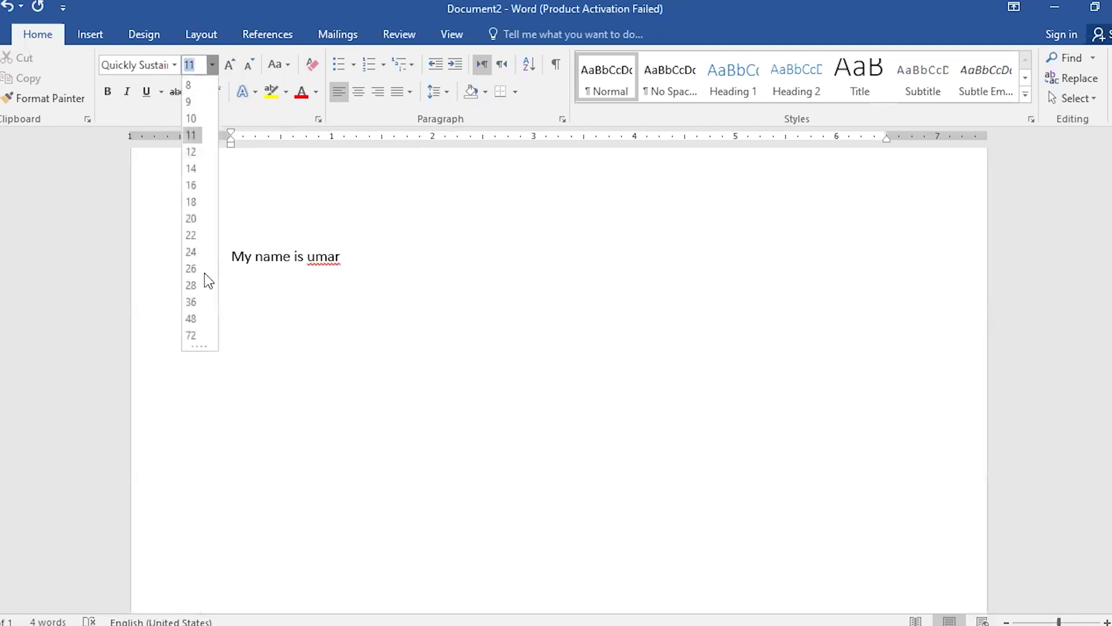
pyautogui.click(192, 288)
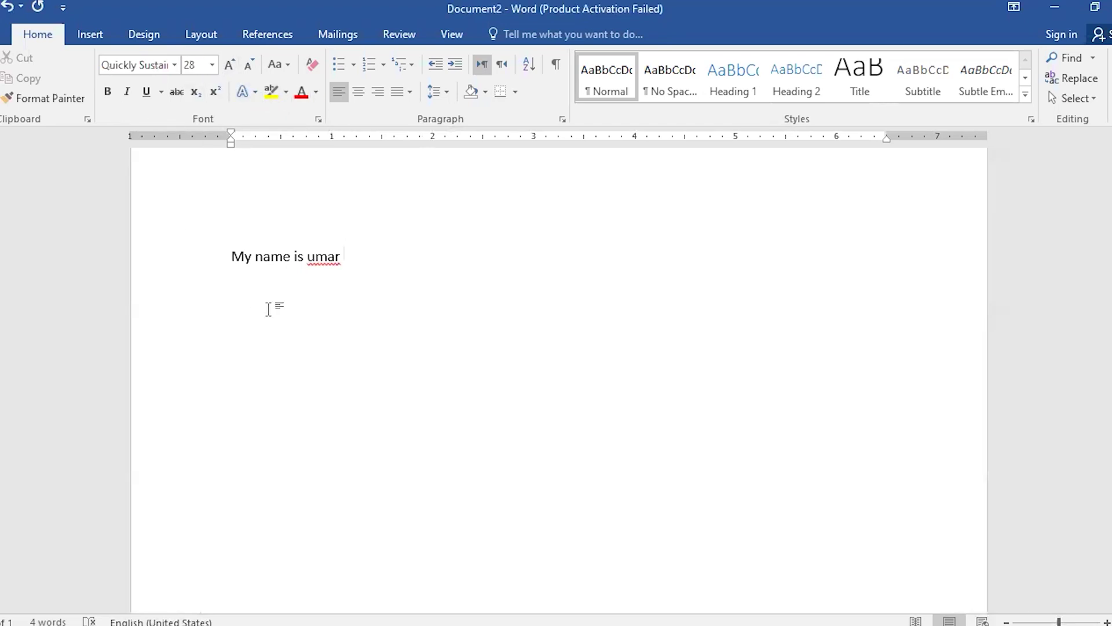
pyautogui.write('My name is Umar')
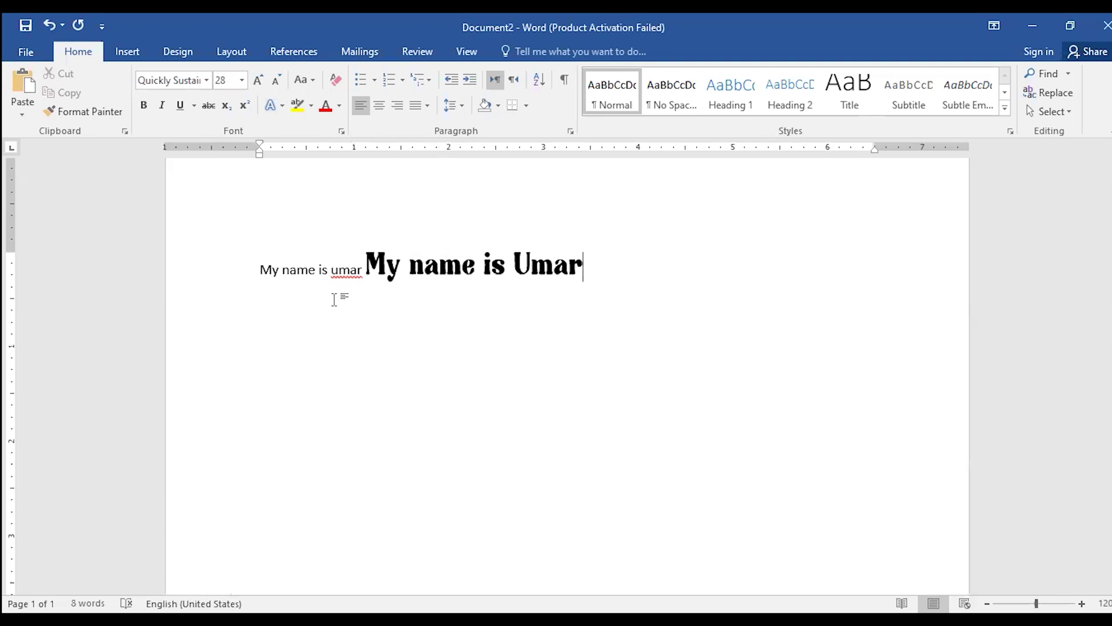
# - Replace all the text with the paragraph beginning "Lastly, the journey of Isra Wal Mi’raj was also significant because Muslims were given"
pyautogui.press('BackSpace')
pyautogui.press('BackSpace')
pyautogui.press('BackSpace')
pyautogui.press('BackSpace')
pyautogui.press('BackSpace')
pyautogui.press('BackSpace')
pyautogui.press('BackSpace')
pyautogui.press('BackSpace')
pyautogui.press('BackSpace')
pyautogui.press('BackSpace')
pyautogui.press('BackSpace')
pyautogui.press('BackSpace')
pyautogui.press('BackSpace')
pyautogui.press('BackSpace')
pyautogui.press('BackSpace')
pyautogui.press('BackSpace')
pyautogui.press('BackSpace')
pyautogui.press('BackSpace')
pyautogui.press('BackSpace')
pyautogui.press('BackSpace')
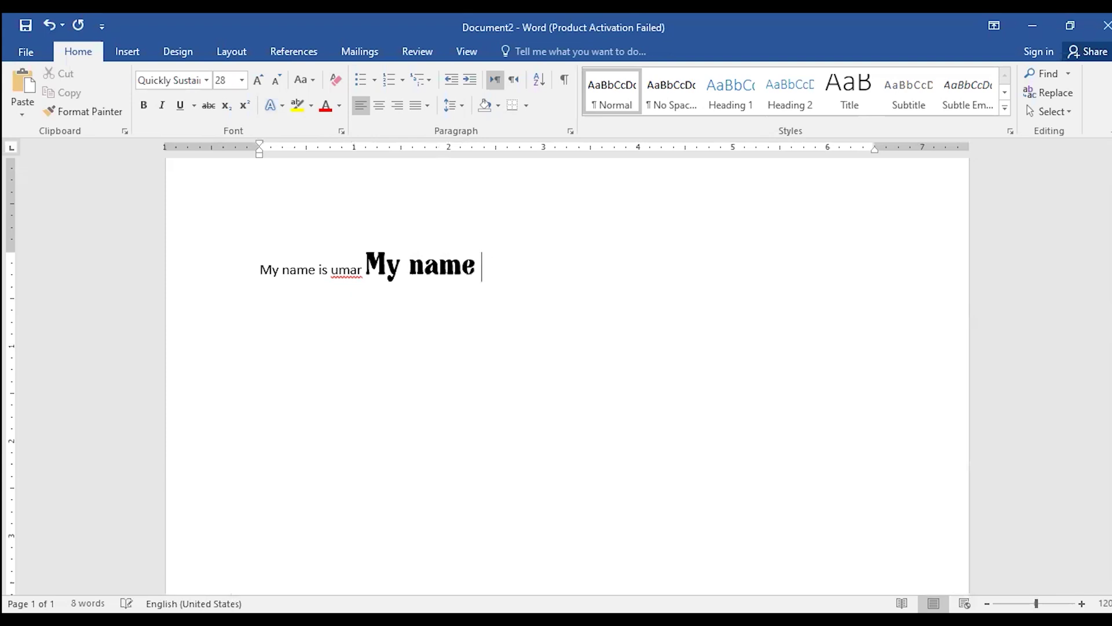
pyautogui.press('BackSpace')
pyautogui.press('BackSpace')
pyautogui.press('BackSpace')
pyautogui.press('BackSpace')
pyautogui.press('BackSpace')
pyautogui.press('BackSpace')
pyautogui.press('BackSpace')
pyautogui.press('BackSpace')
pyautogui.press('BackSpace')
pyautogui.press('BackSpace')
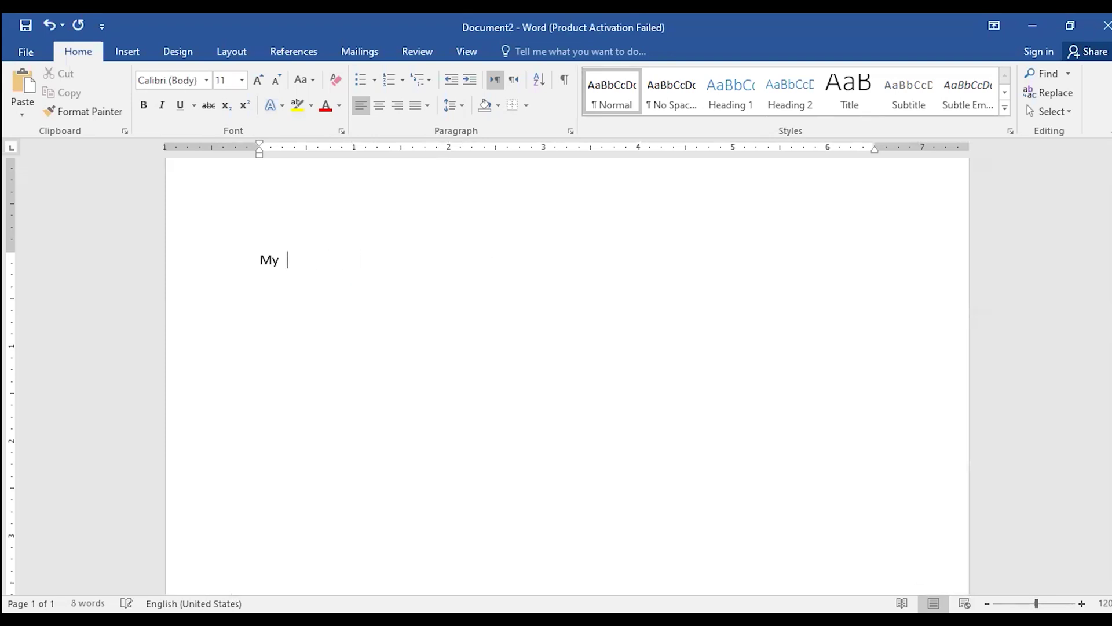
pyautogui.write('Lastly, the journey of Isra Wal Mi’raj was also significant because Muslims were given five daily prayers in order to connect with God and the assurance of the forgiveness of all sins except shirk motivate Muslims for constantly seeking refugee from Allah.')
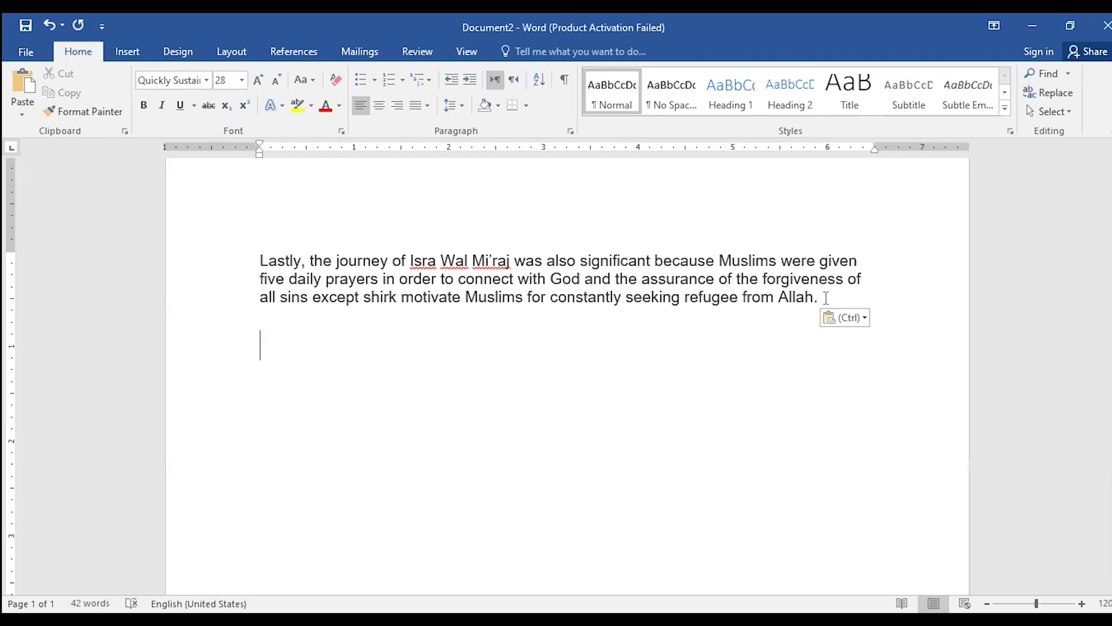
# - Format the whole paragraph in the Choir font at size 14
pyautogui.moveTo(817, 298); pyautogui.dragTo(231, 258)
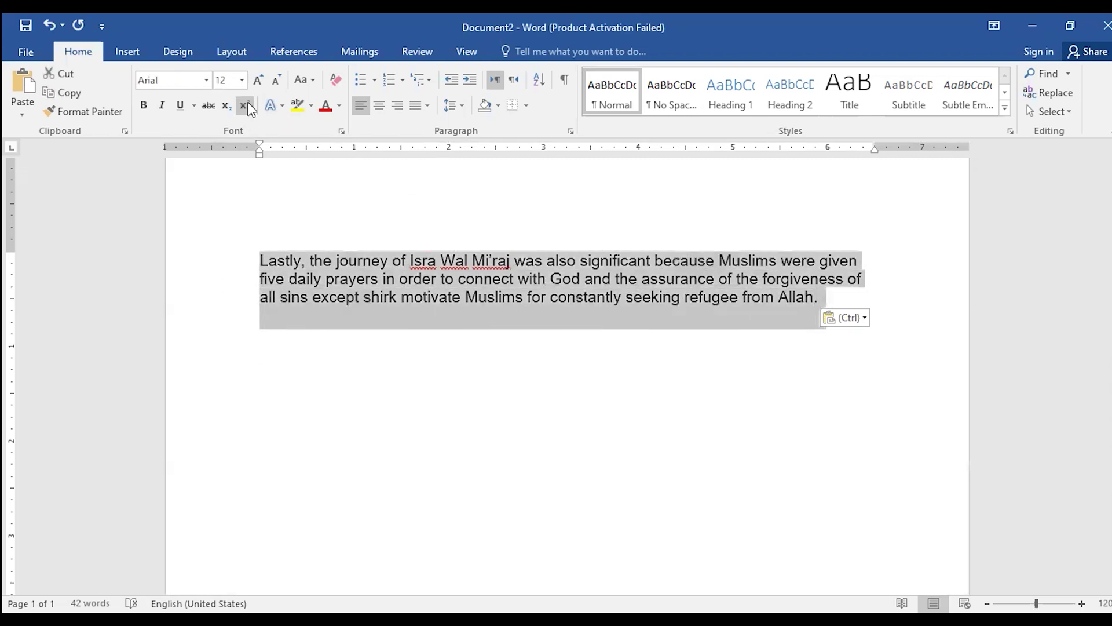
pyautogui.click(208, 82)
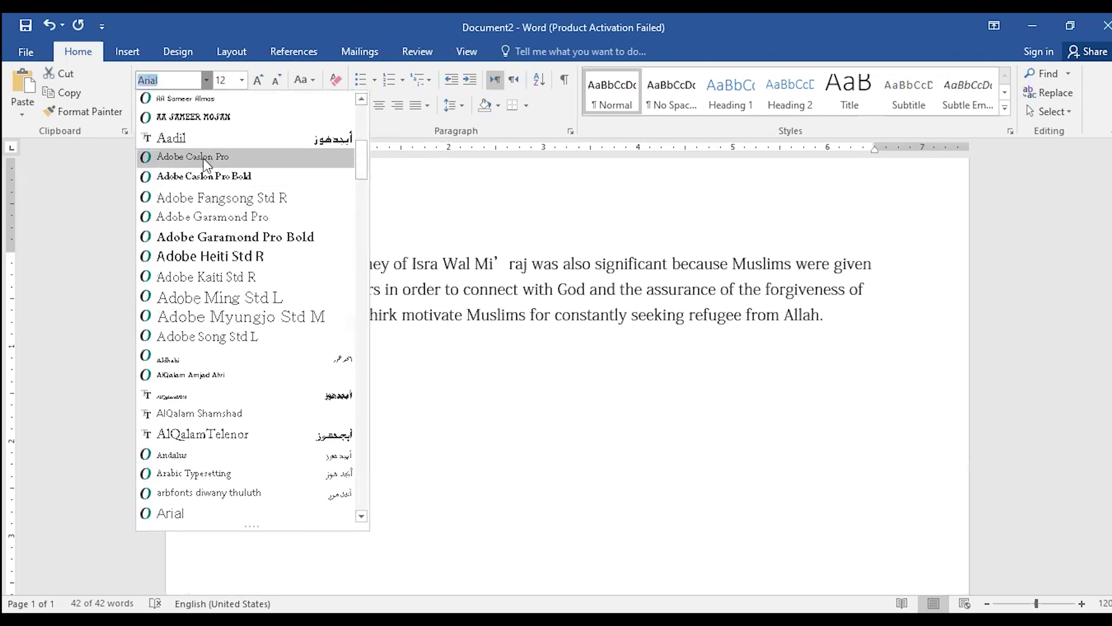
pyautogui.scroll(-4, 258, 377)
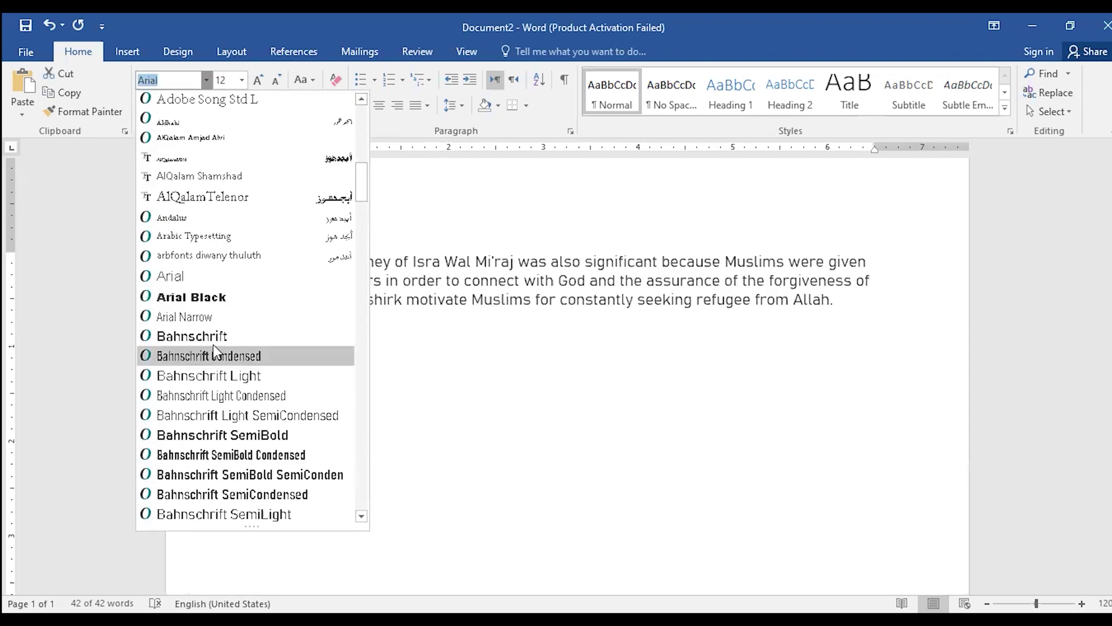
pyautogui.scroll(-9, 191, 290)
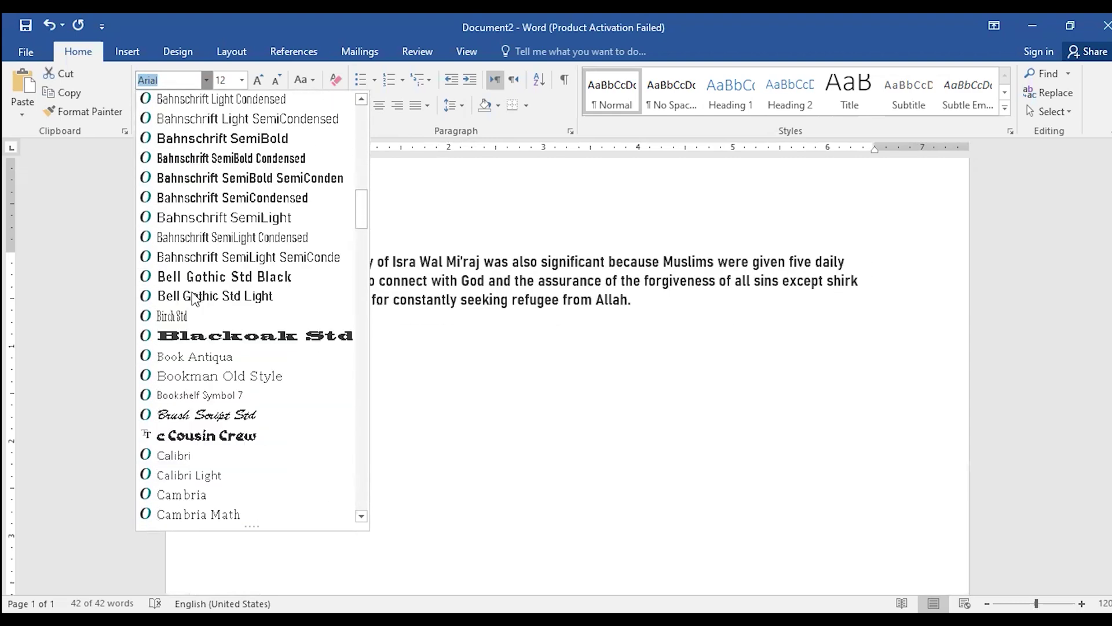
pyautogui.scroll(-2, 195, 298)
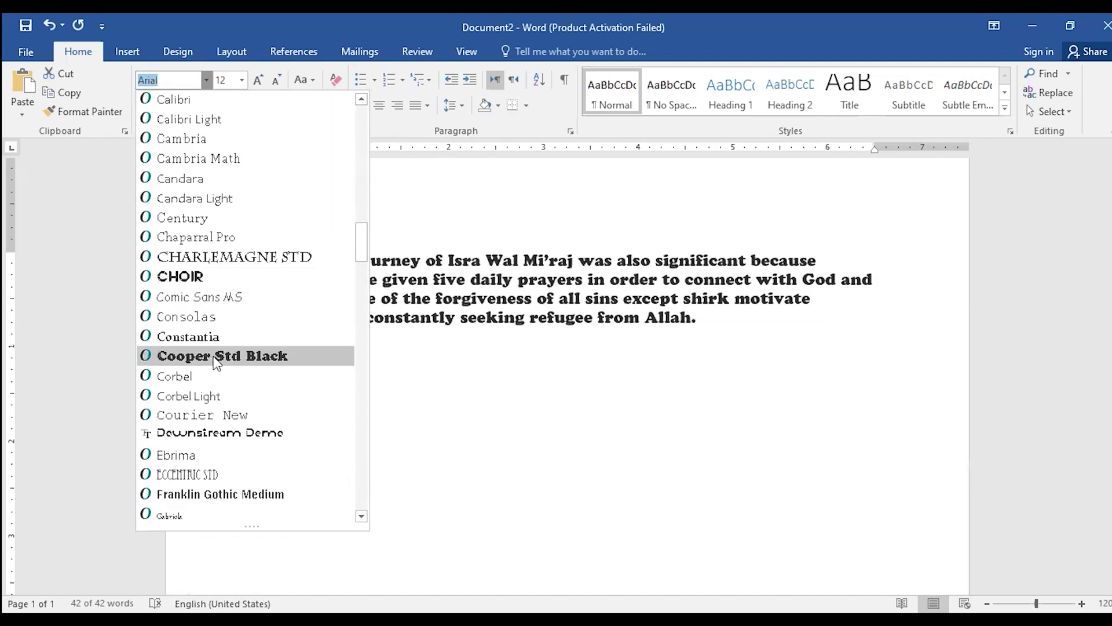
pyautogui.click(193, 277)
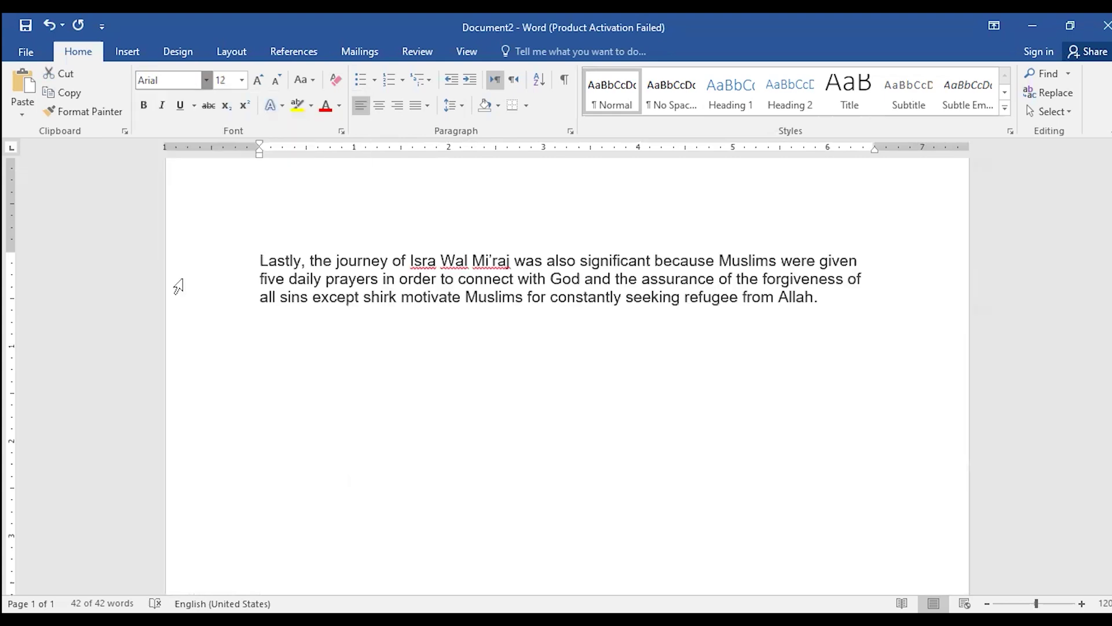
pyautogui.click(240, 82)
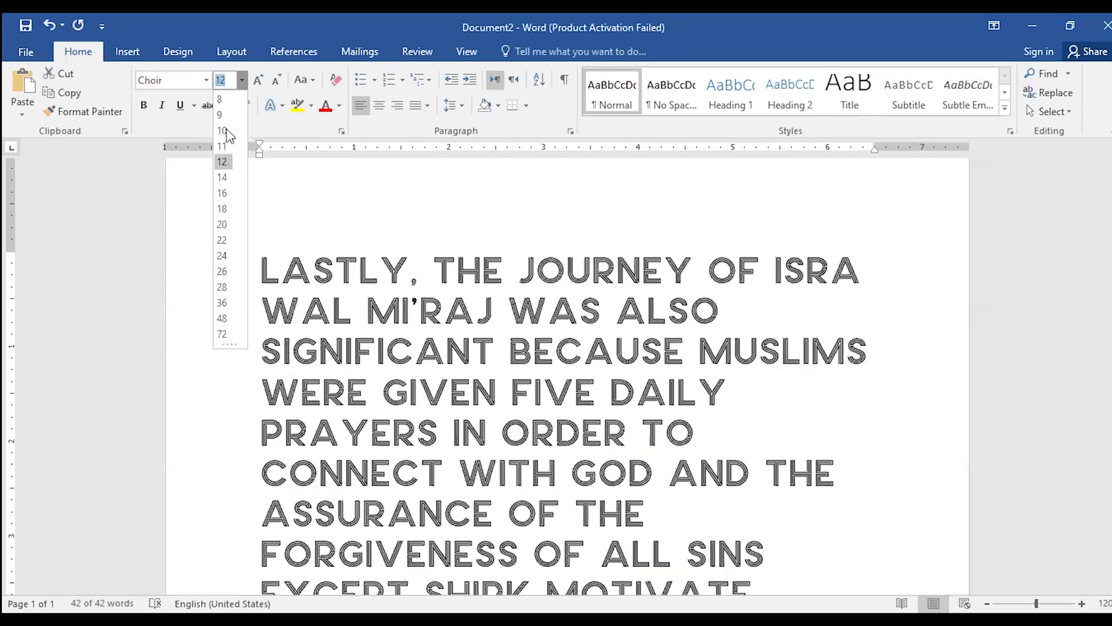
pyautogui.click(224, 177)
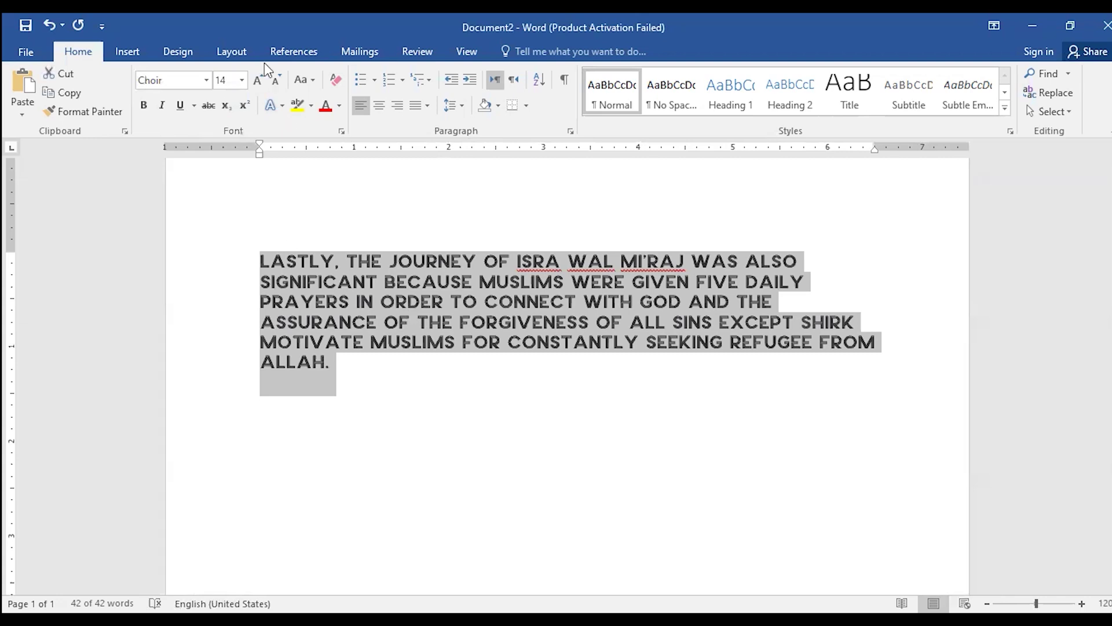
# - Increase the paragraph's font size in increments up to 20
pyautogui.click(242, 80)
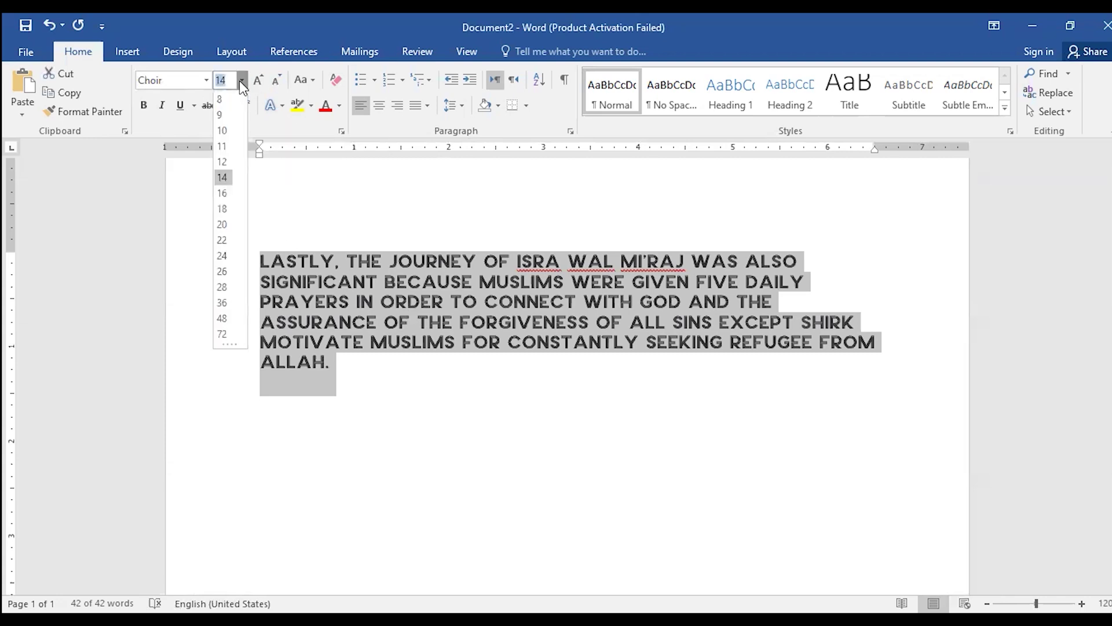
pyautogui.click(242, 80)
pyautogui.click(259, 79)
pyautogui.click(259, 79)
pyautogui.click(259, 79)
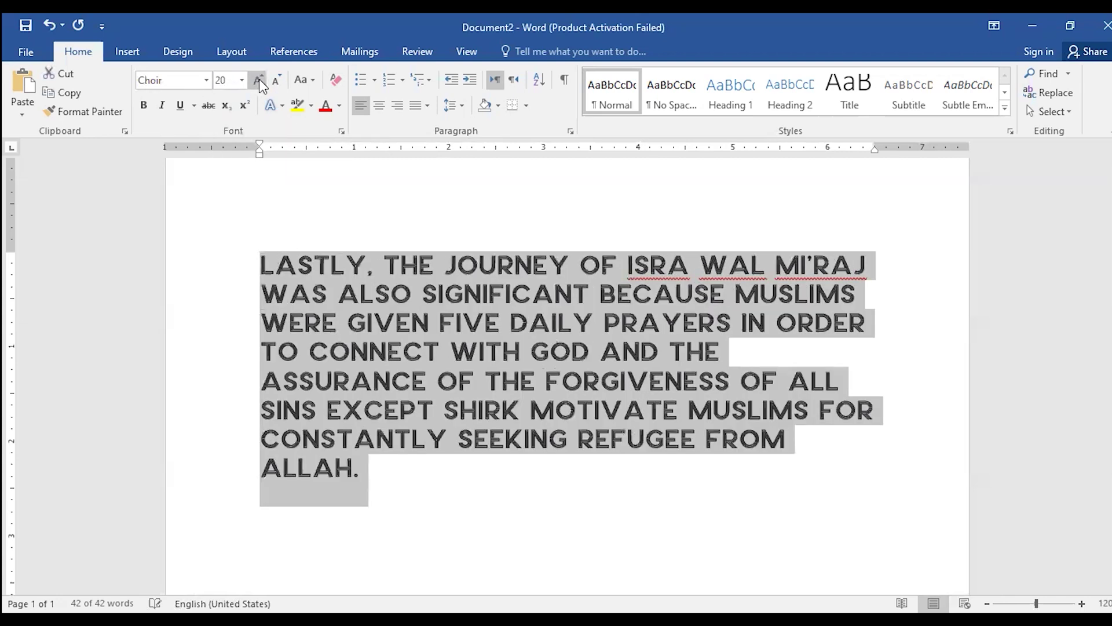
# - Decrease the paragraph's font size in increments to 12, and raise it one increment to 14
pyautogui.click(275, 81)
pyautogui.click(274, 80)
pyautogui.click(275, 81)
pyautogui.click(275, 81)
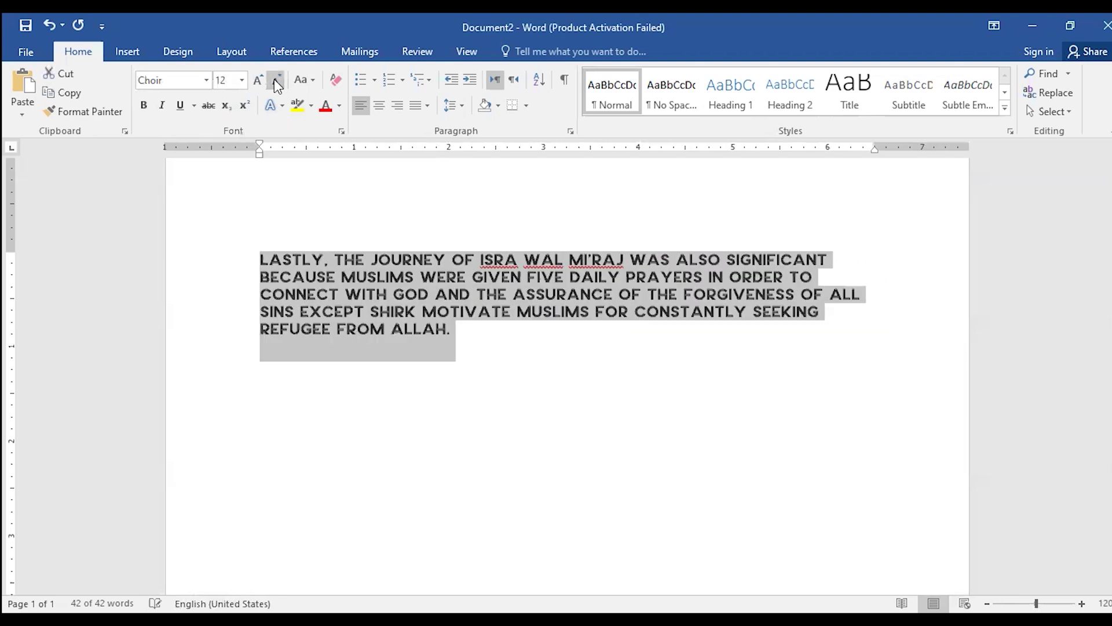
pyautogui.click(259, 80)
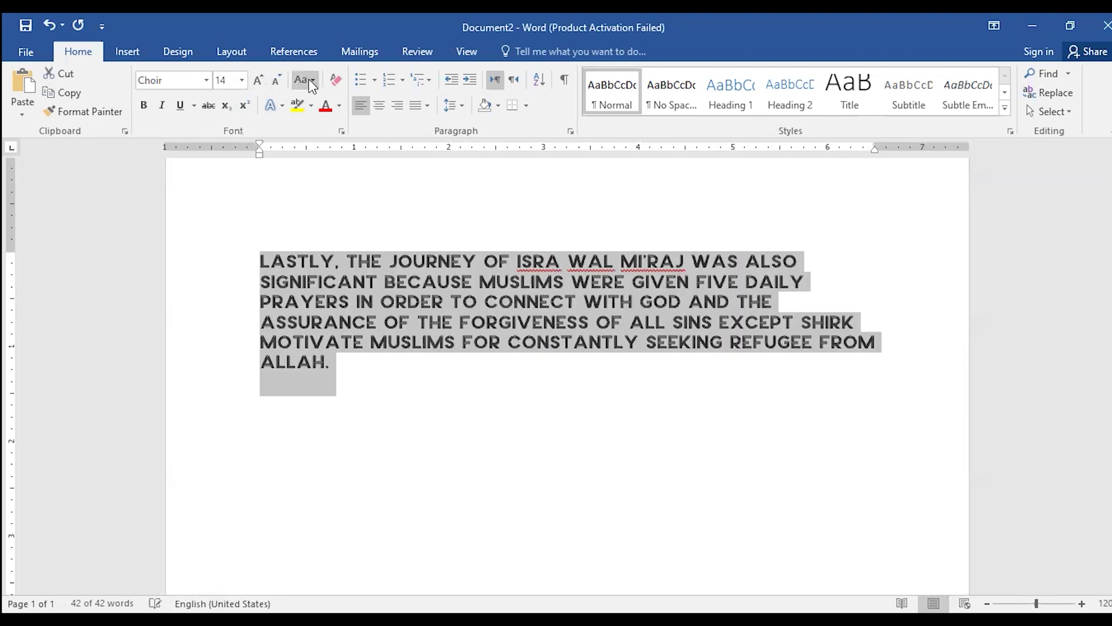
# - Apply sentence case to the paragraph and change its font to Calibri (Body)
pyautogui.click(312, 81)
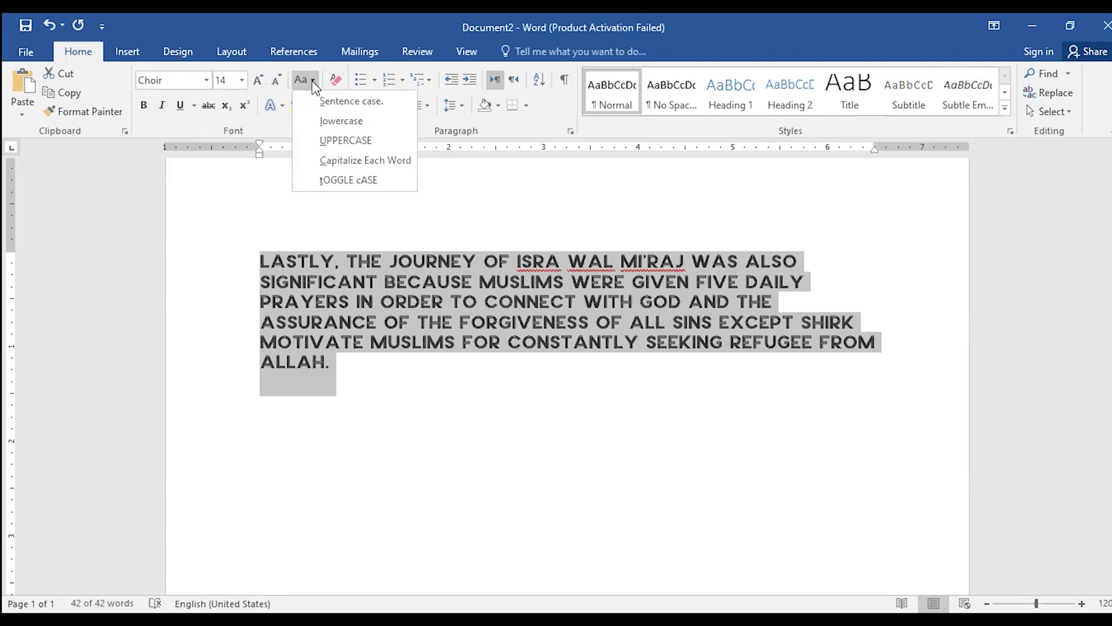
pyautogui.click(334, 103)
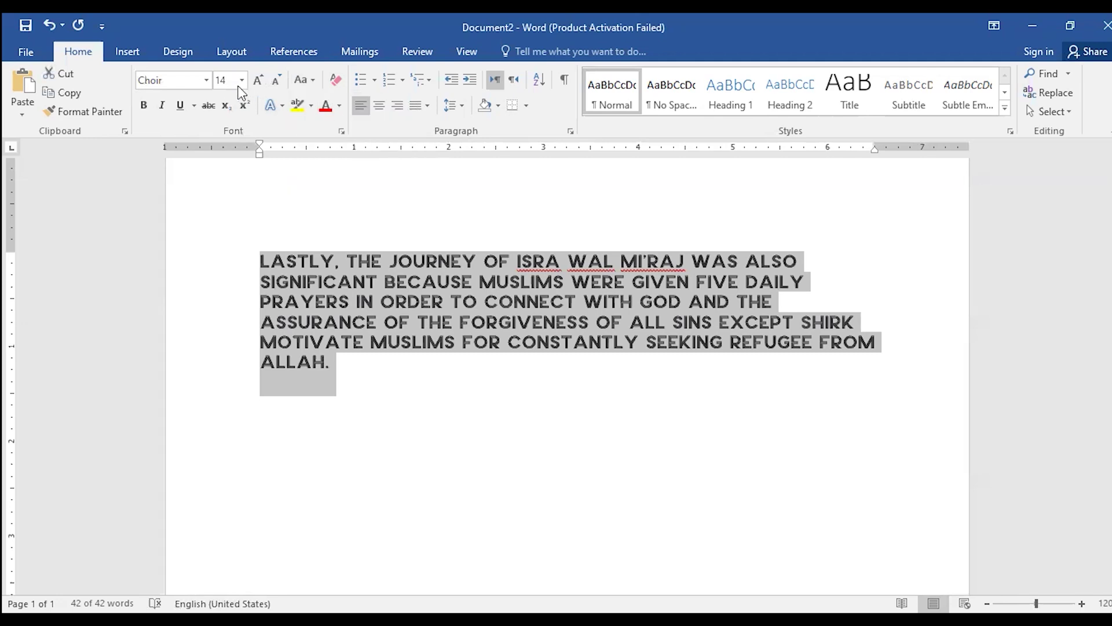
pyautogui.click(208, 81)
pyautogui.click(177, 141)
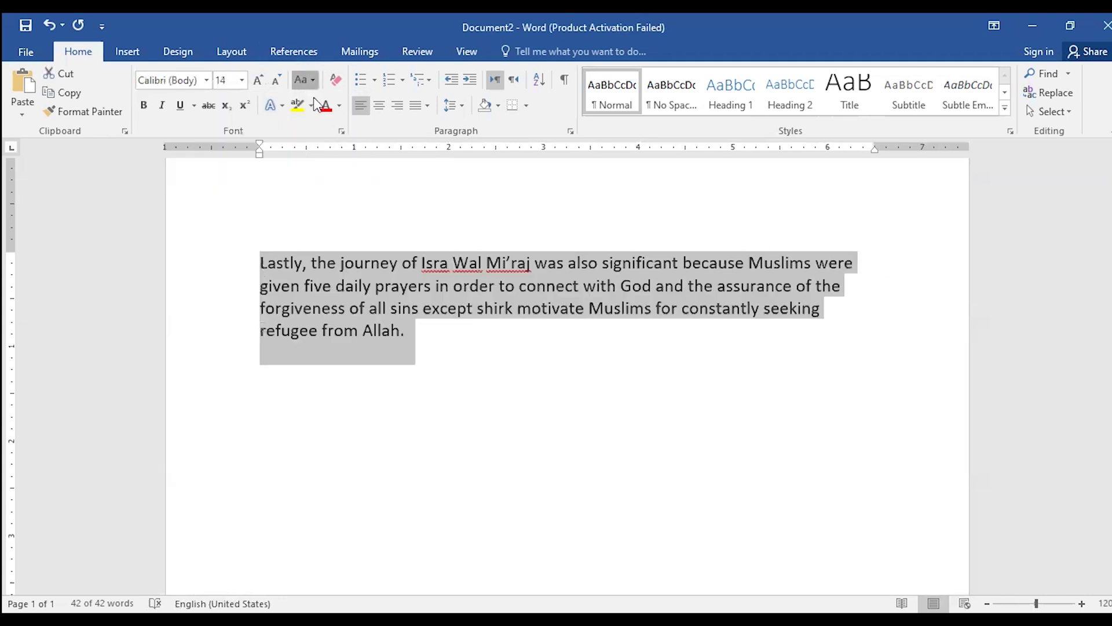
# - Convert the selected paragraph to lowercase, followed by UPPERCASE
pyautogui.click(304, 79)
pyautogui.click(356, 205)
pyautogui.click(302, 80)
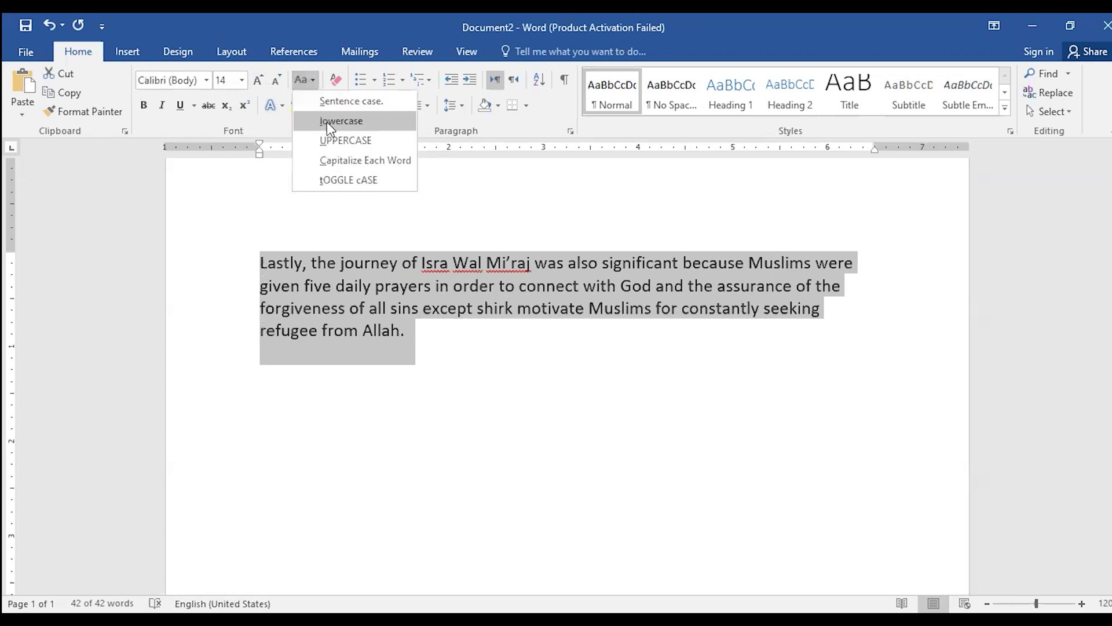
pyautogui.click(329, 123)
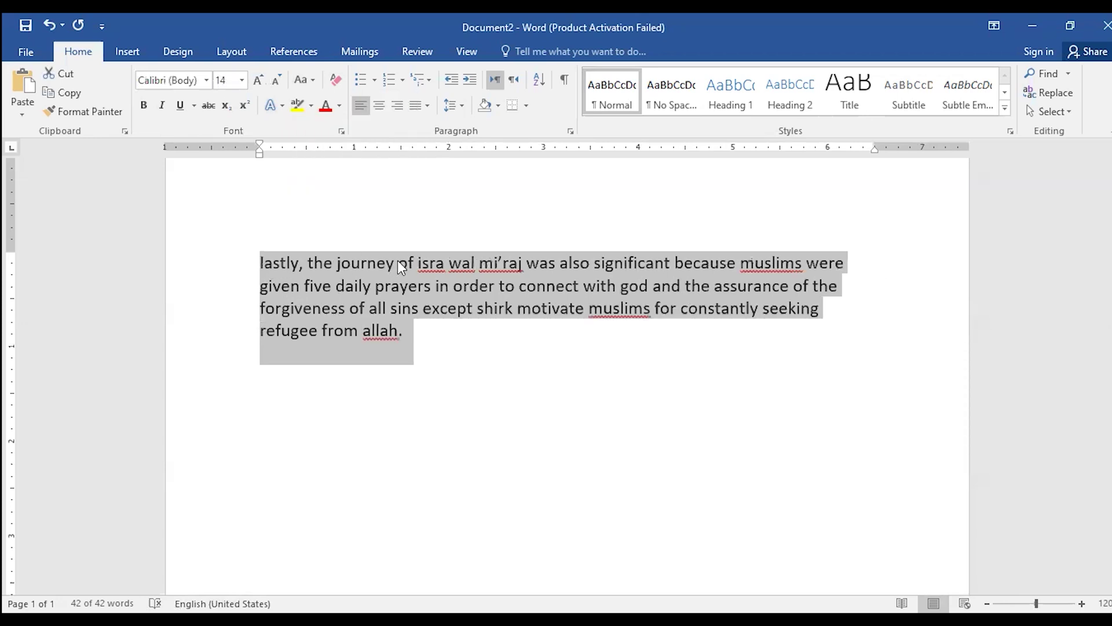
pyautogui.click(318, 85)
pyautogui.click(308, 135)
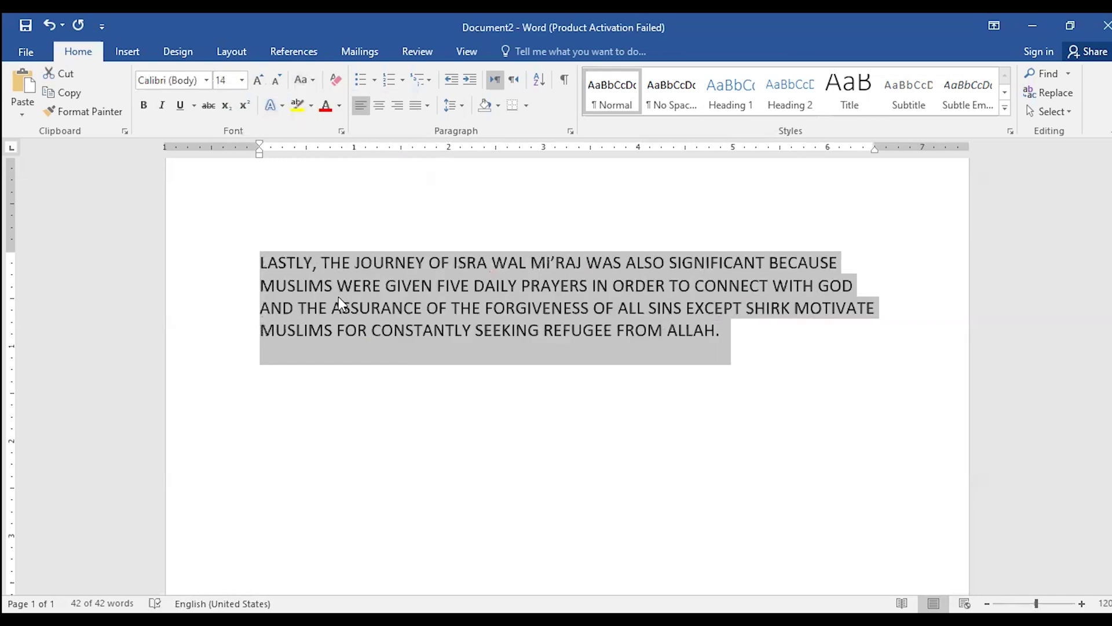
# - Capitalize each word of the selected paragraph and apply toggle case to the result
pyautogui.click(313, 85)
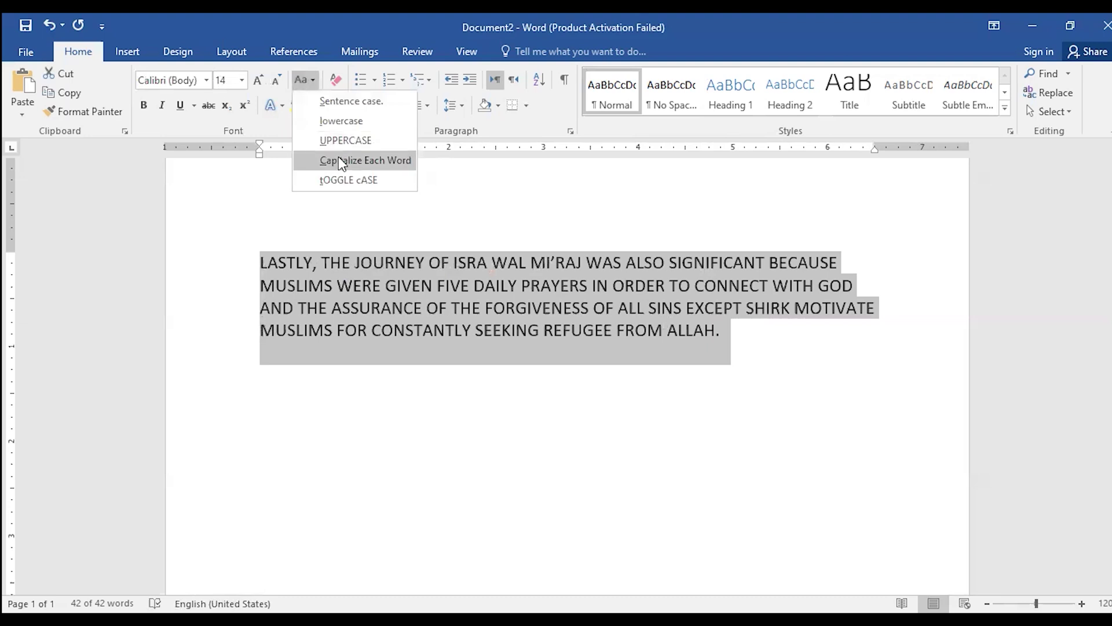
pyautogui.click(341, 163)
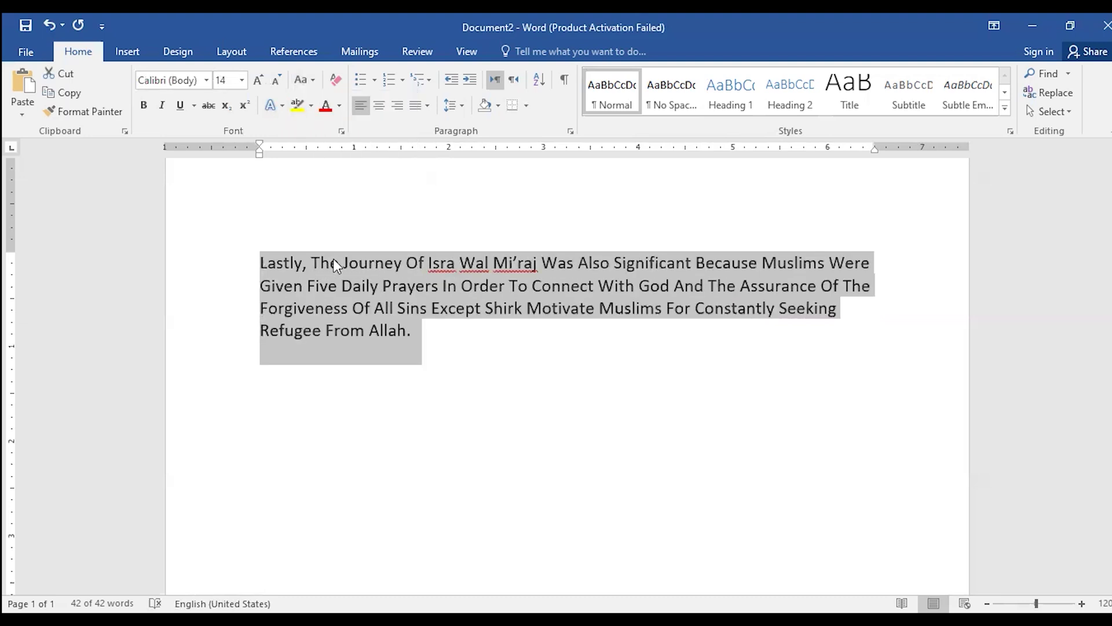
pyautogui.click(301, 84)
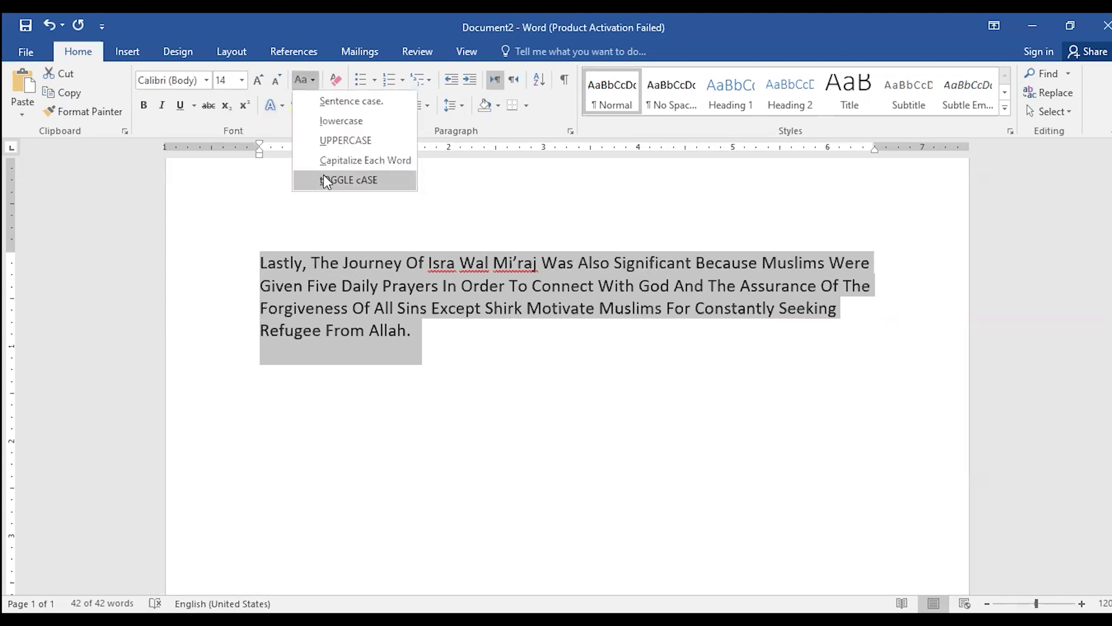
pyautogui.click(324, 176)
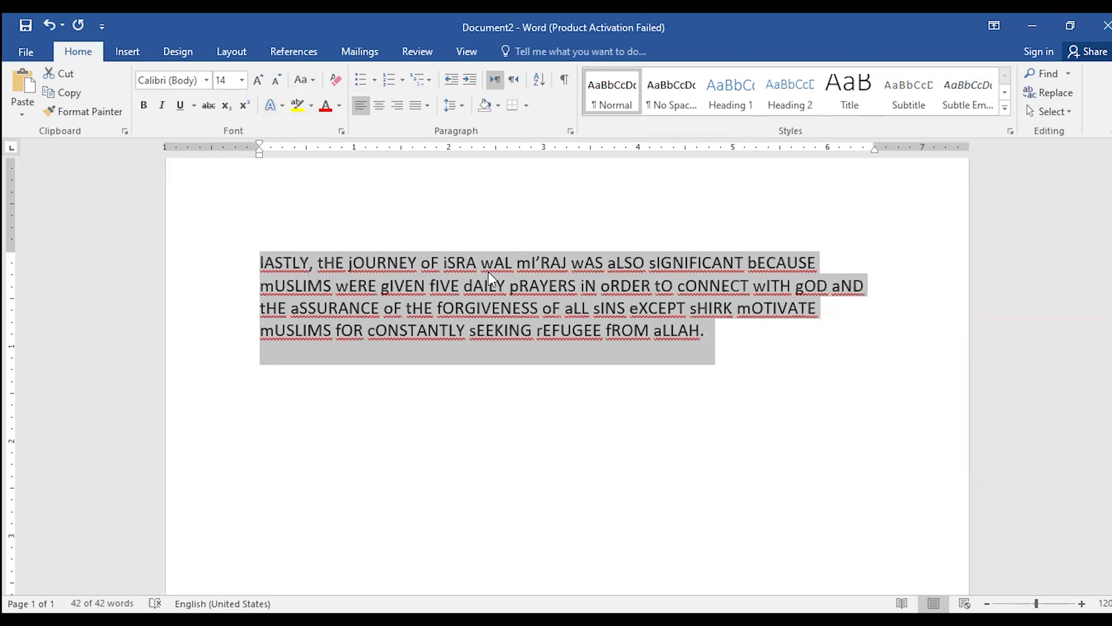
# - Convert the selected paragraph to sentence case and deselect it
pyautogui.click(300, 79)
pyautogui.click(348, 101)
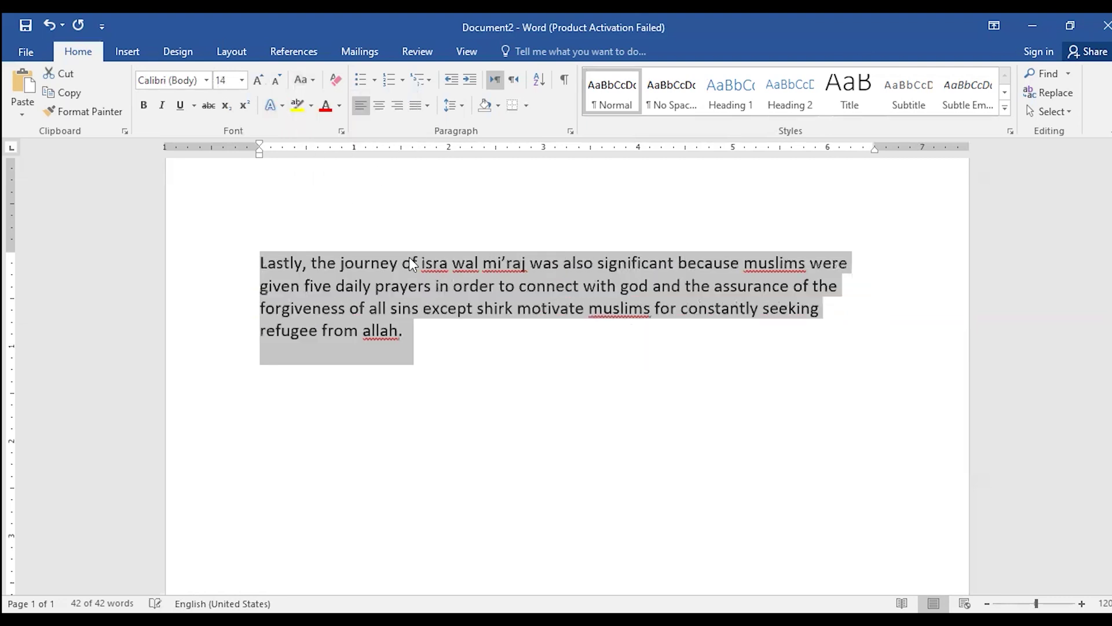
pyautogui.click(422, 326)
# - Grow and shrink the font size in increments at the insertion point after the paragraph, with no text selected
pyautogui.click(258, 81)
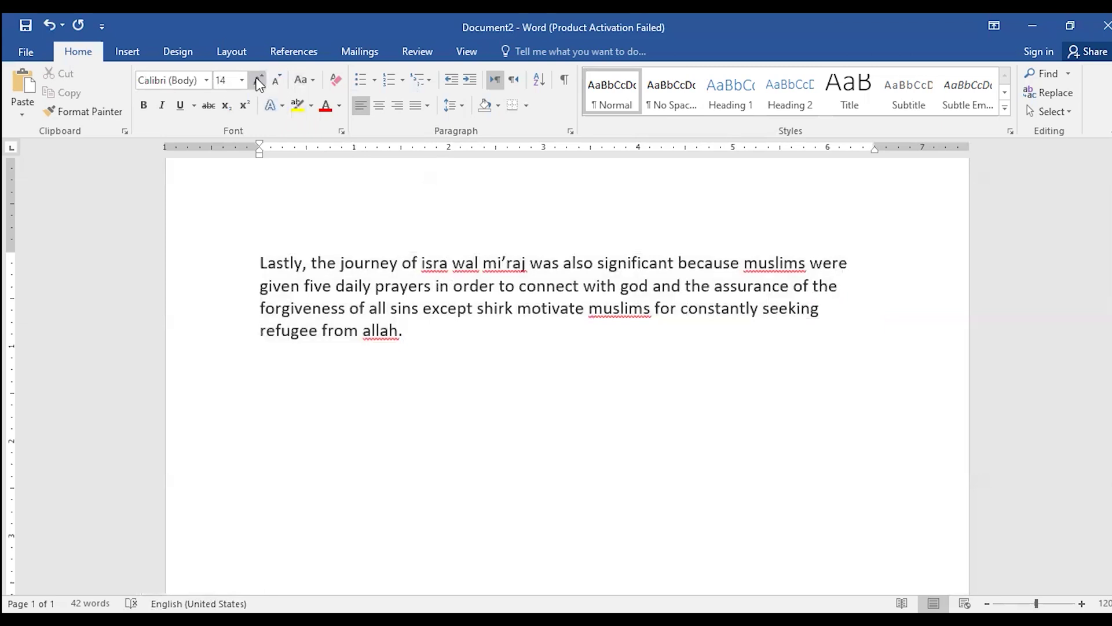
pyautogui.click(259, 81)
pyautogui.click(259, 82)
pyautogui.click(274, 81)
pyautogui.click(273, 82)
pyautogui.click(274, 82)
pyautogui.click(258, 81)
pyautogui.click(261, 80)
# - Replace the first letter of "allah" at the end of the paragraph with a capital "A"
pyautogui.moveTo(419, 329); pyautogui.dragTo(228, 237)
pyautogui.click(368, 331)
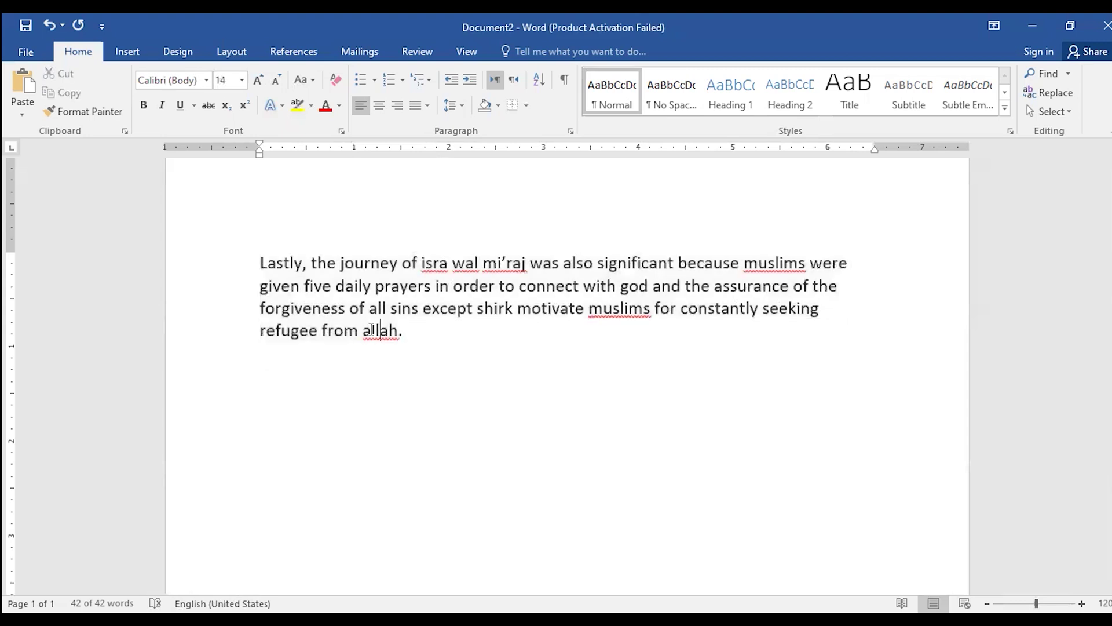
pyautogui.moveTo(368, 332); pyautogui.dragTo(363, 333)
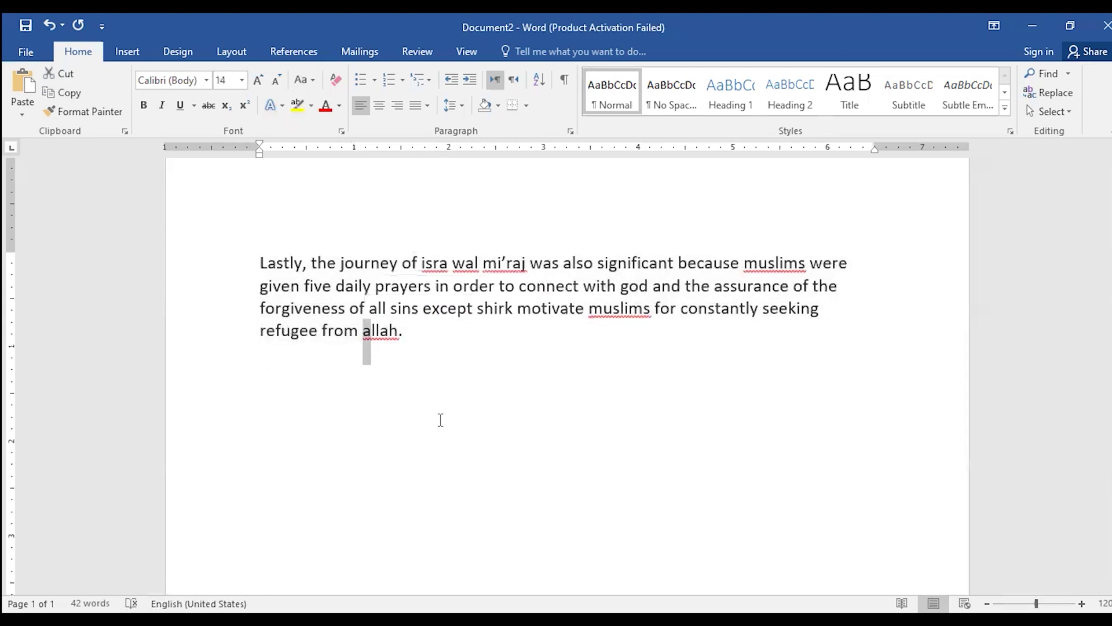
pyautogui.write('A')
# - Select the whole paragraph and toggle bold on and off, followed by italic on and off
pyautogui.moveTo(406, 339); pyautogui.dragTo(267, 250)
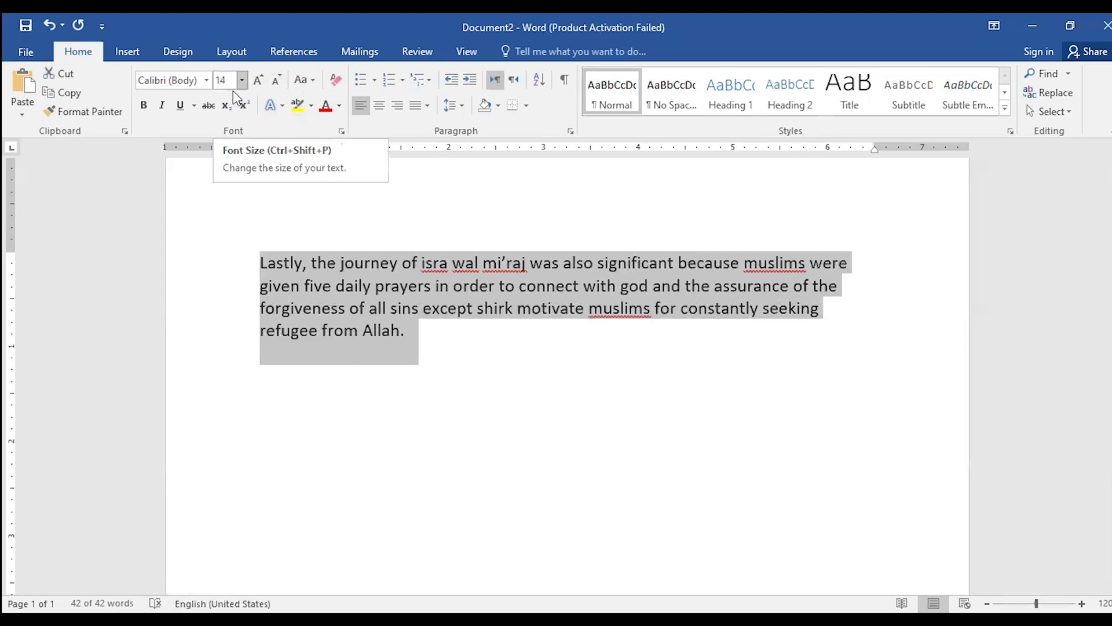
pyautogui.click(144, 106)
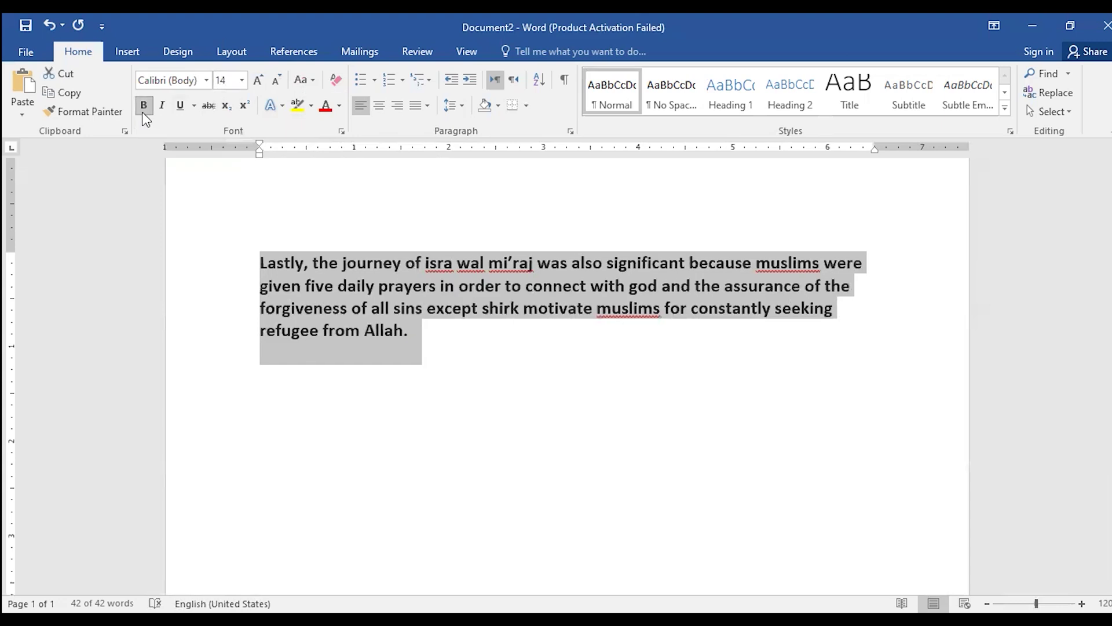
pyautogui.click(144, 106)
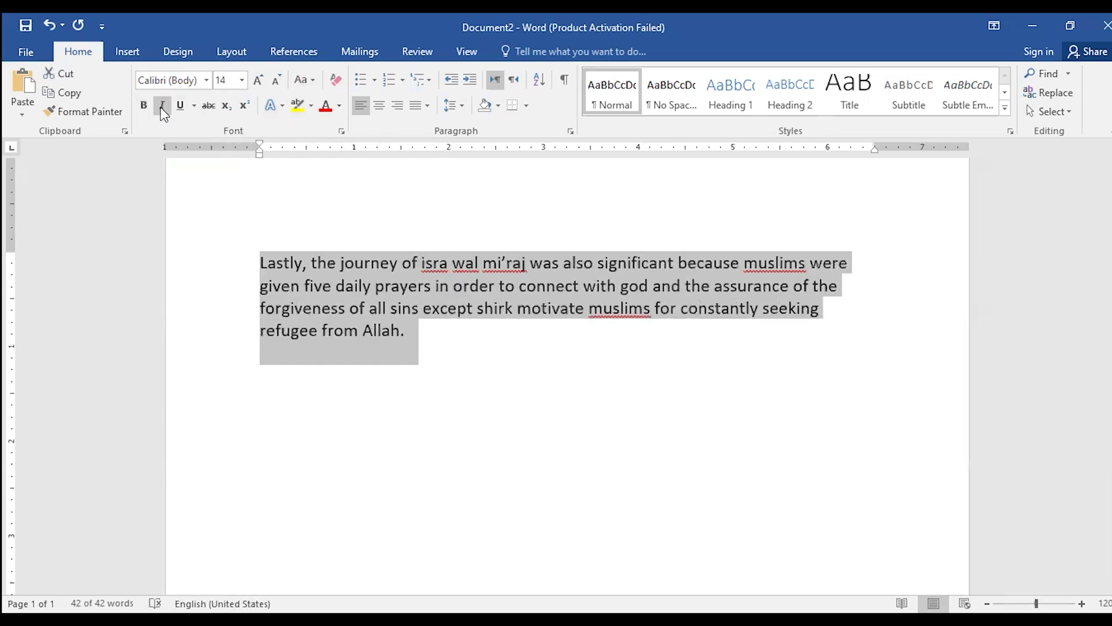
pyautogui.click(163, 106)
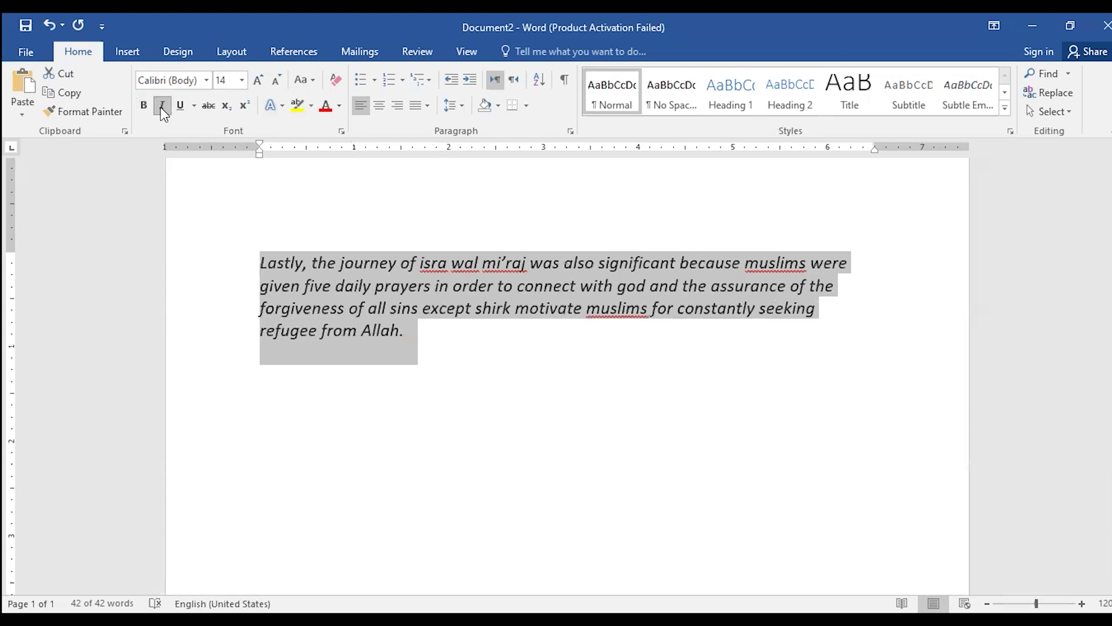
pyautogui.click(162, 106)
pyautogui.click(162, 106)
pyautogui.click(162, 106)
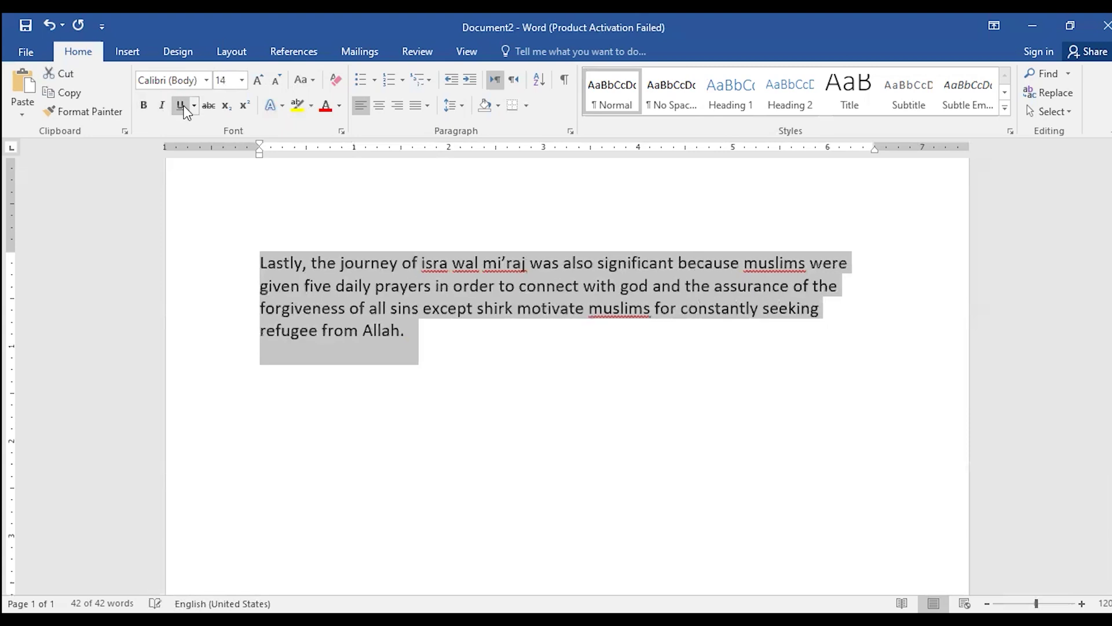
# - Toggle a single underline on the selected paragraph, and apply the dotted underline style to it
pyautogui.click(184, 107)
pyautogui.click(185, 107)
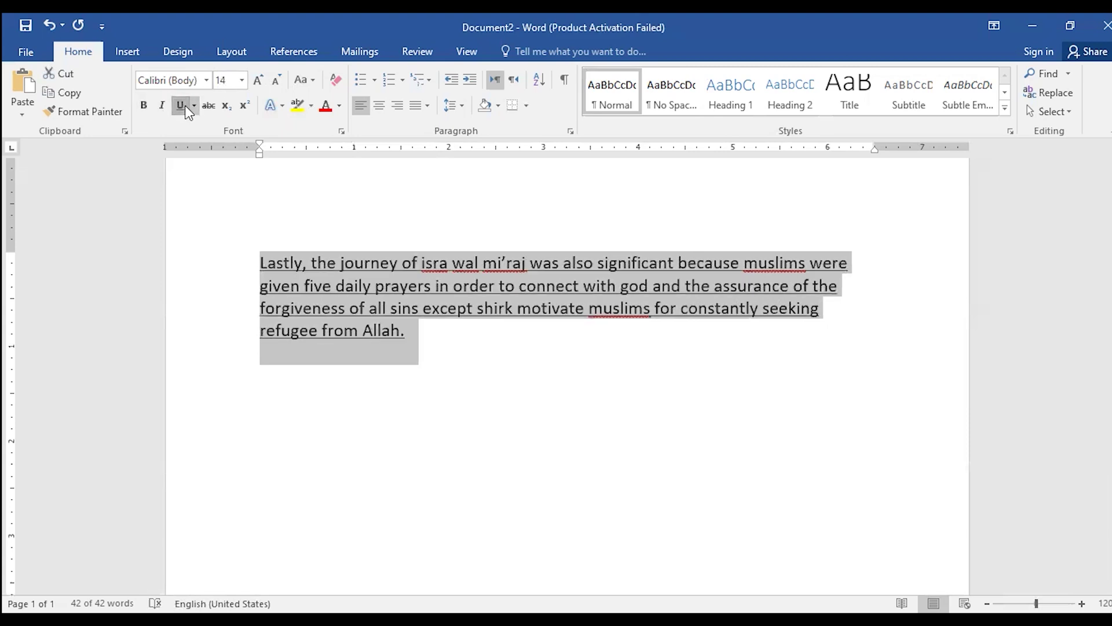
pyautogui.click(194, 107)
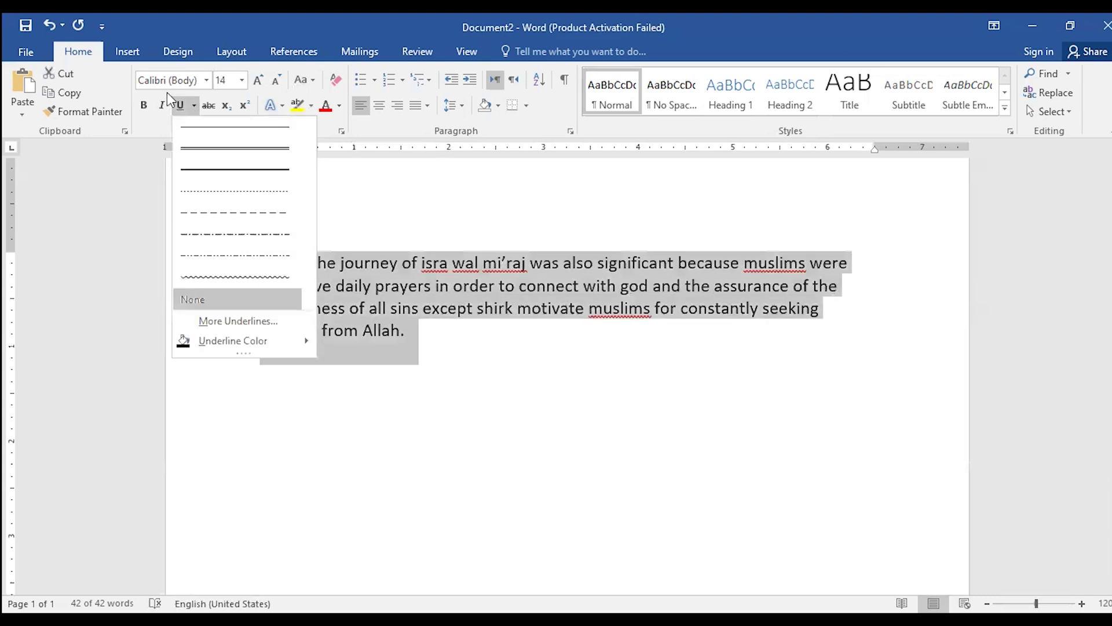
pyautogui.click(199, 107)
pyautogui.click(198, 107)
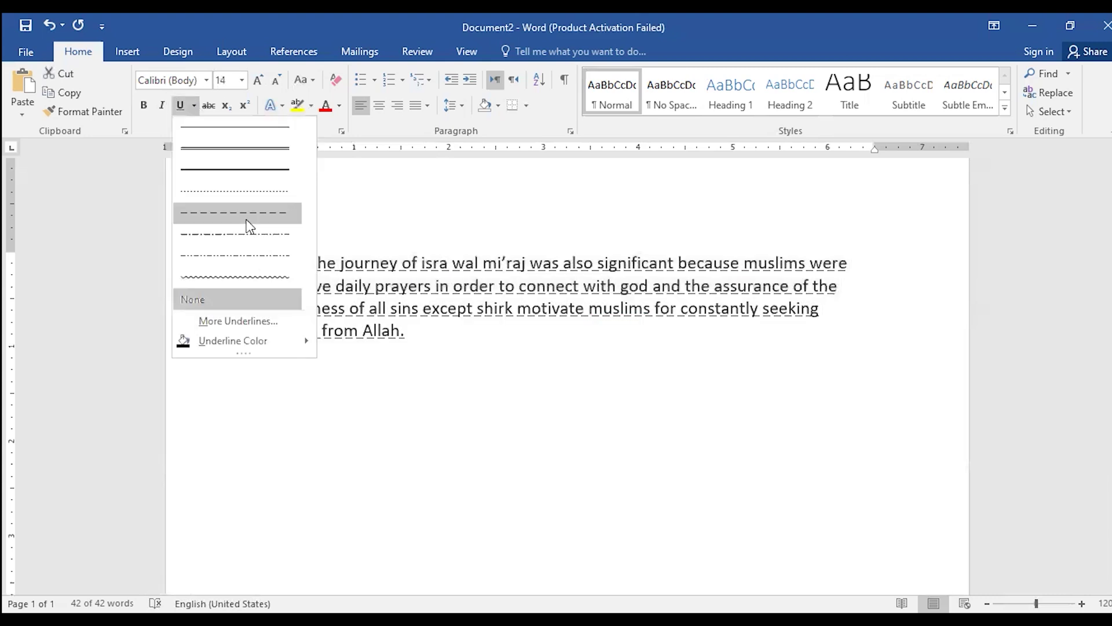
pyautogui.click(229, 196)
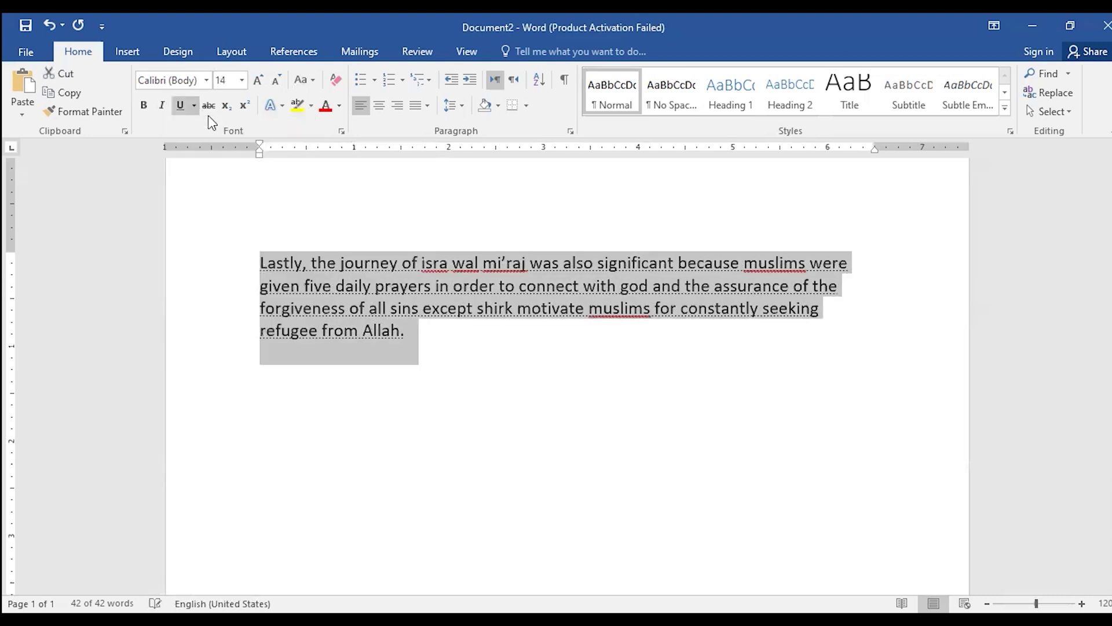
# - Switch the paragraph's underline to the wavy style and remove the underline
pyautogui.click(195, 106)
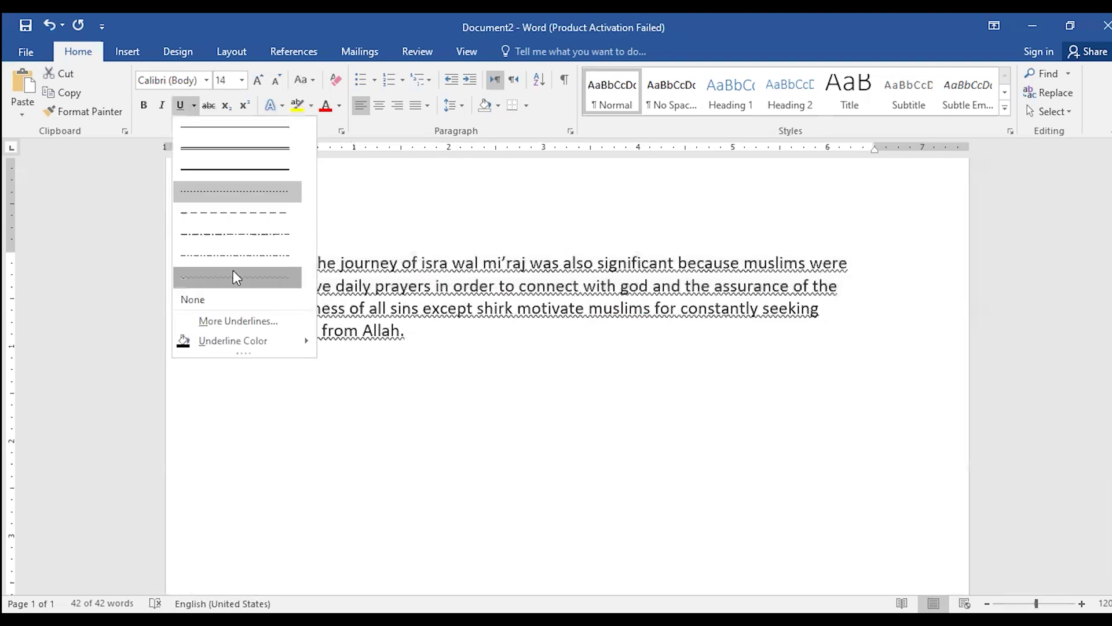
pyautogui.click(233, 271)
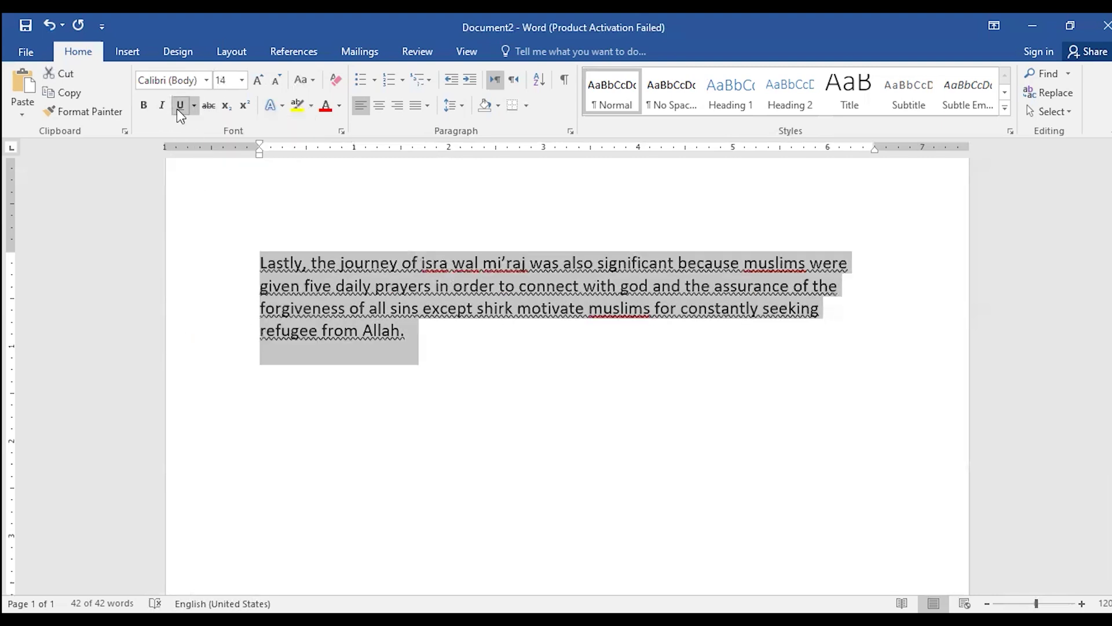
pyautogui.click(177, 107)
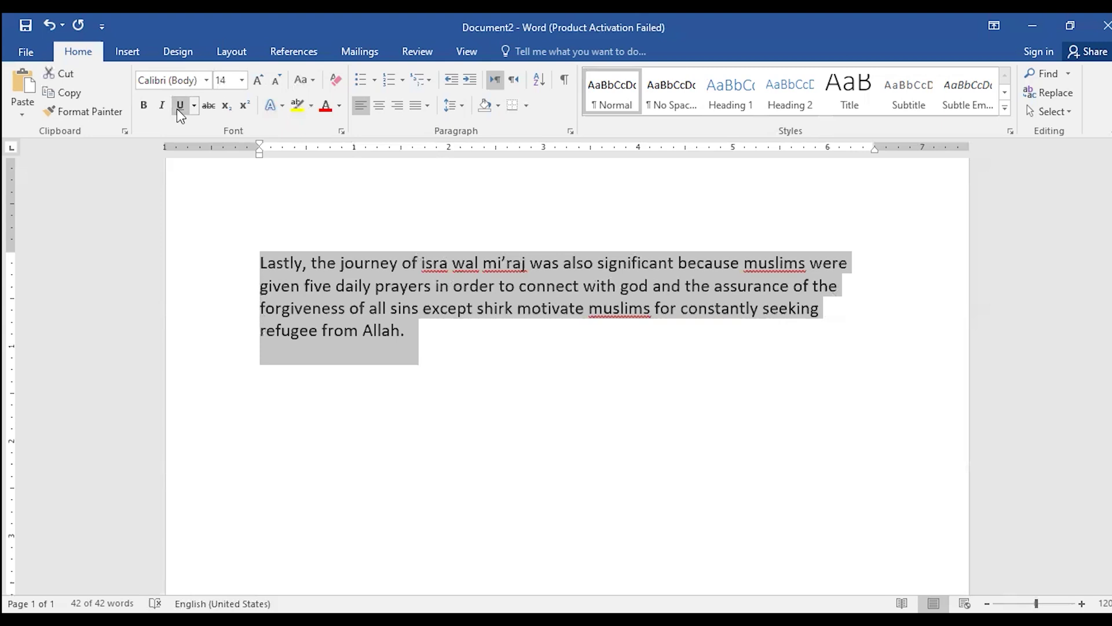
# - Apply strikethrough to the selected paragraph and remove it again
pyautogui.click(208, 107)
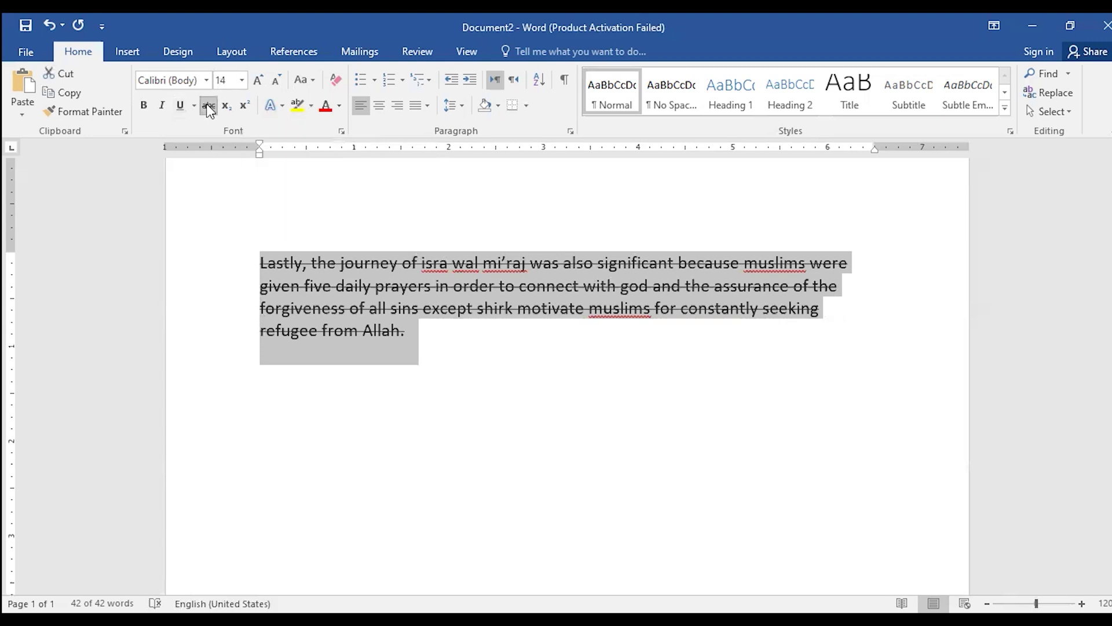
pyautogui.click(207, 105)
# - Toggle subscript on and off for the selected paragraph, followed by superscript on and off
pyautogui.click(226, 106)
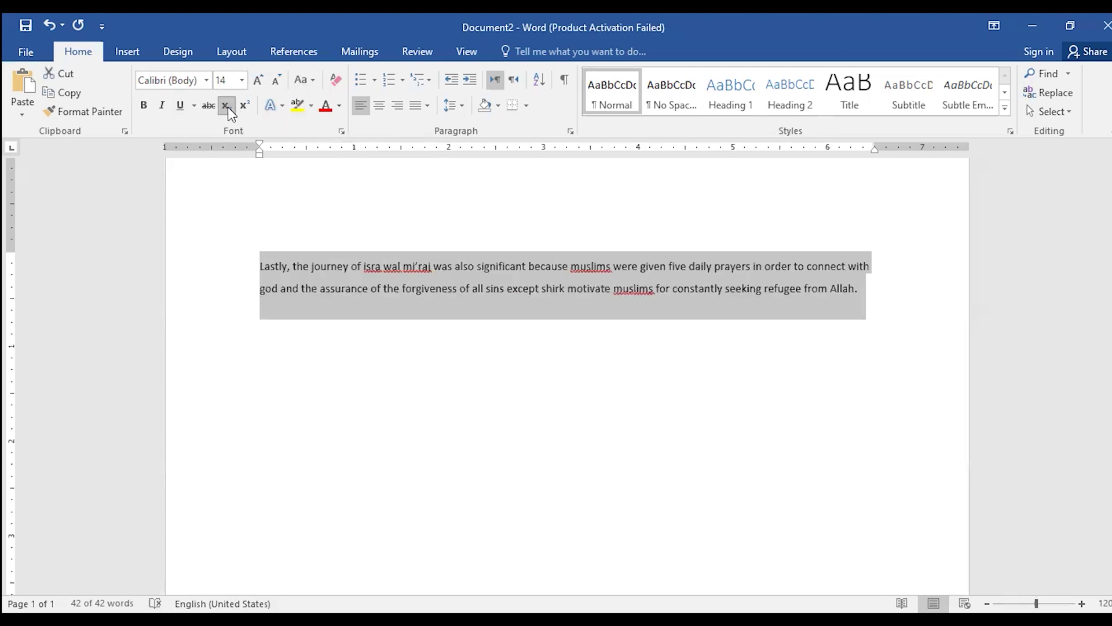
pyautogui.click(227, 106)
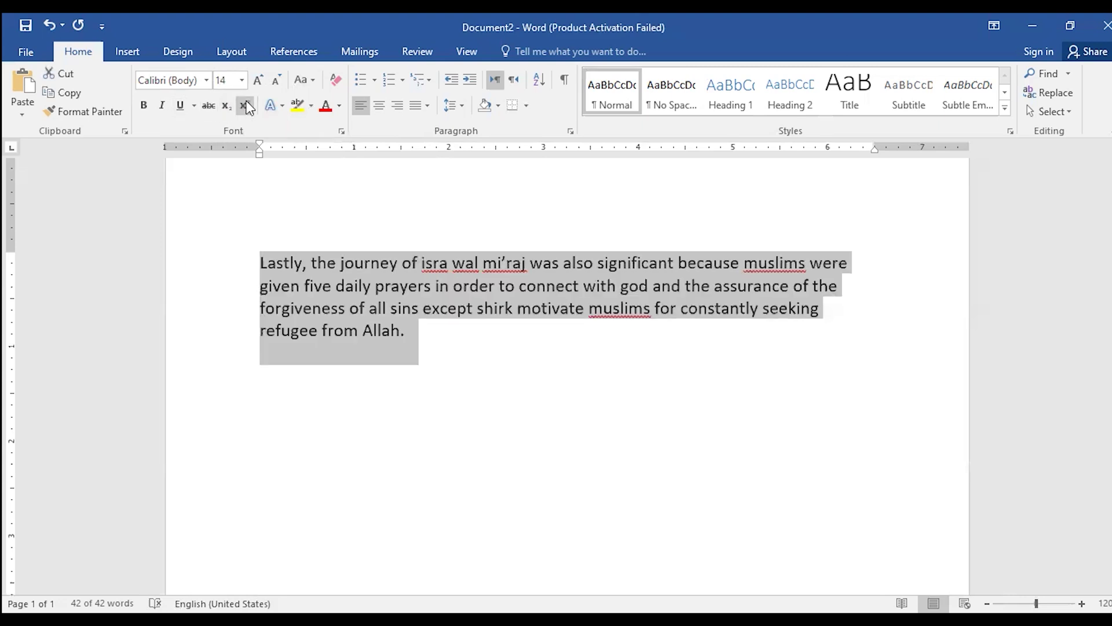
pyautogui.click(248, 107)
pyautogui.click(247, 107)
# - Apply the light gray preset text effect to the paragraph and replace it with the black shadowed preset
pyautogui.click(283, 105)
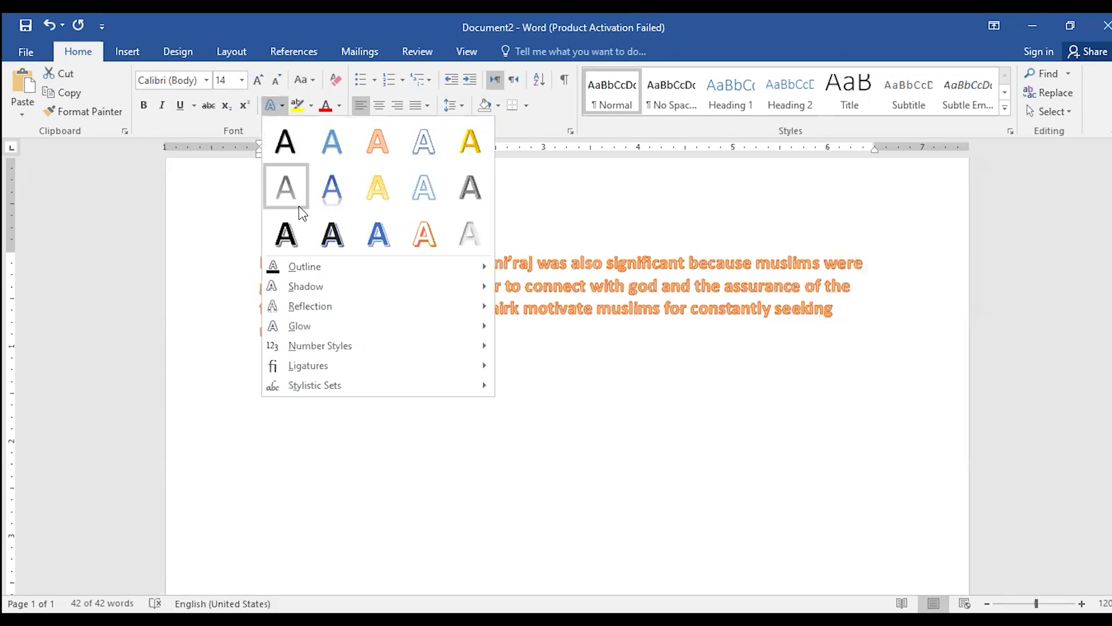
pyautogui.click(475, 230)
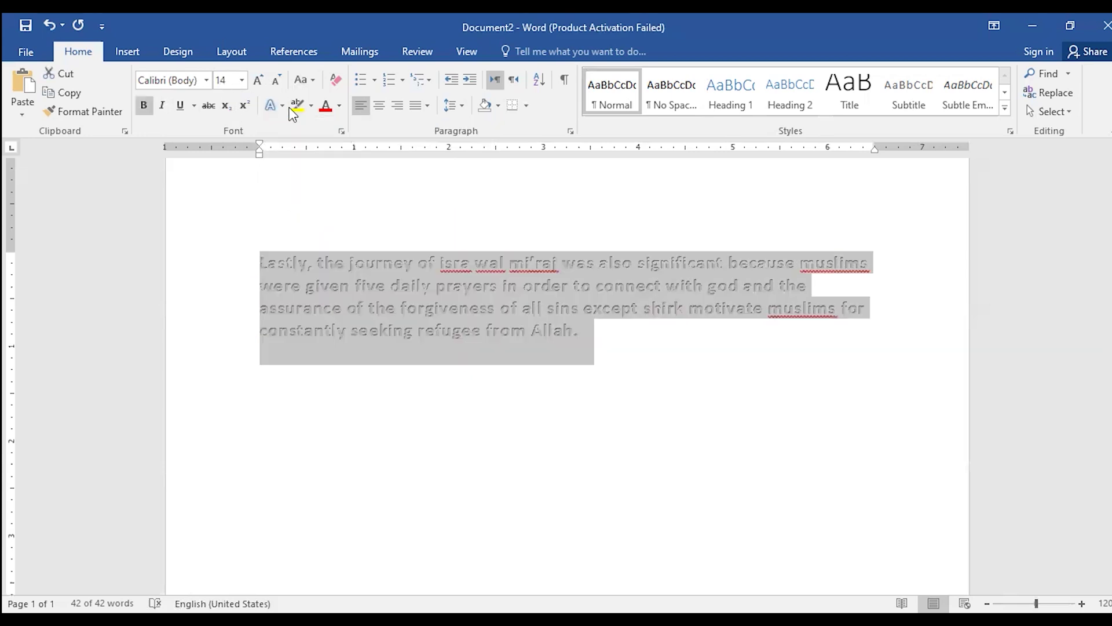
pyautogui.click(283, 106)
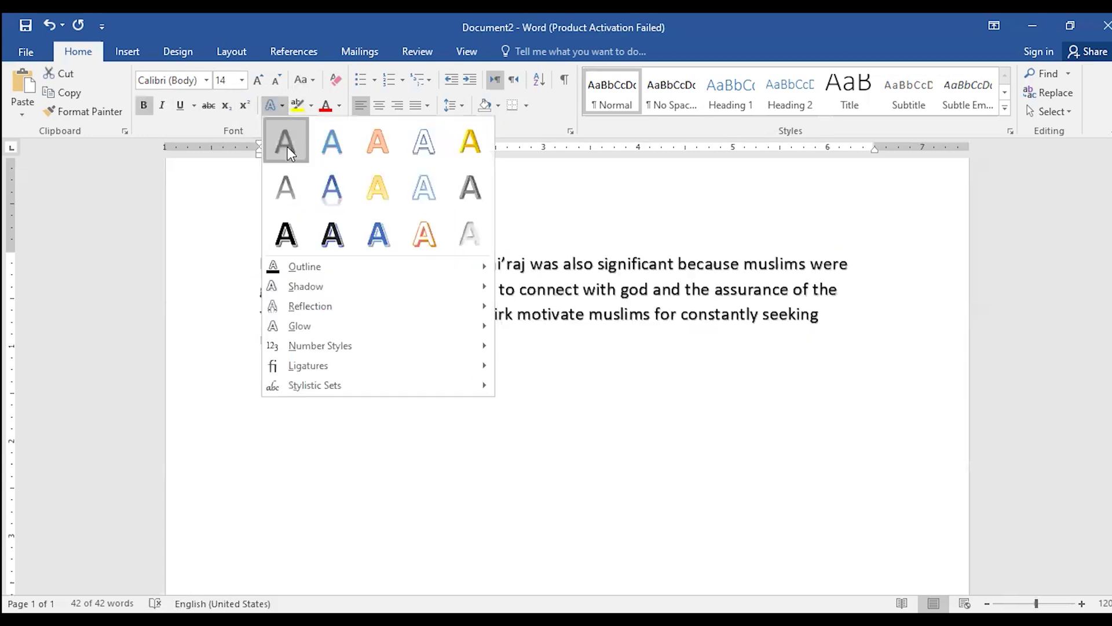
pyautogui.click(288, 147)
# - Highlight the selected paragraph in pink
pyautogui.click(311, 105)
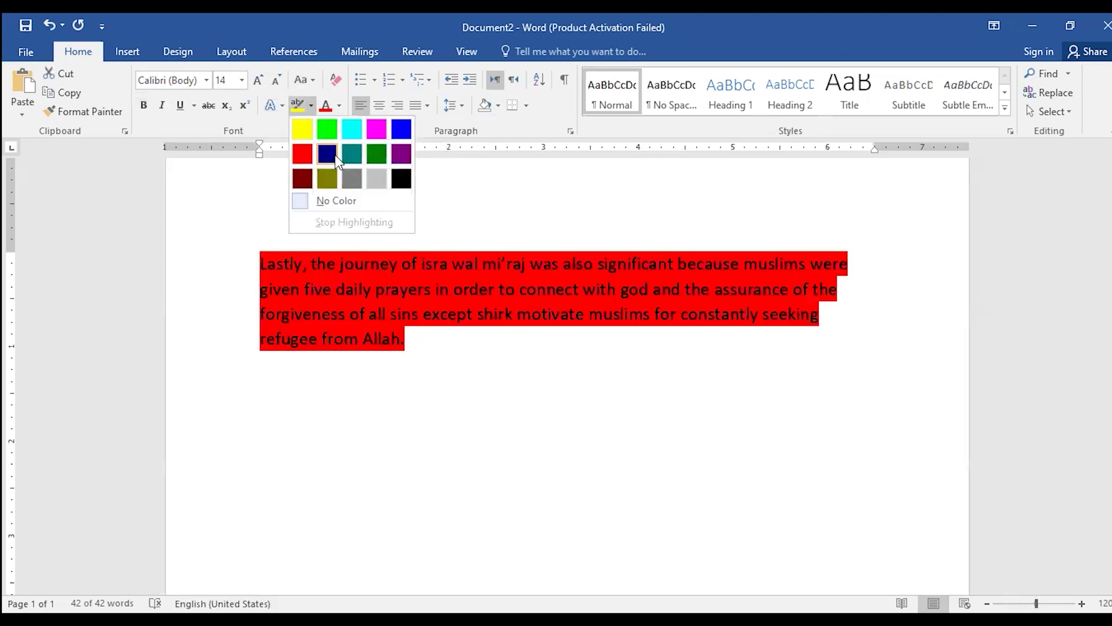
pyautogui.click(376, 129)
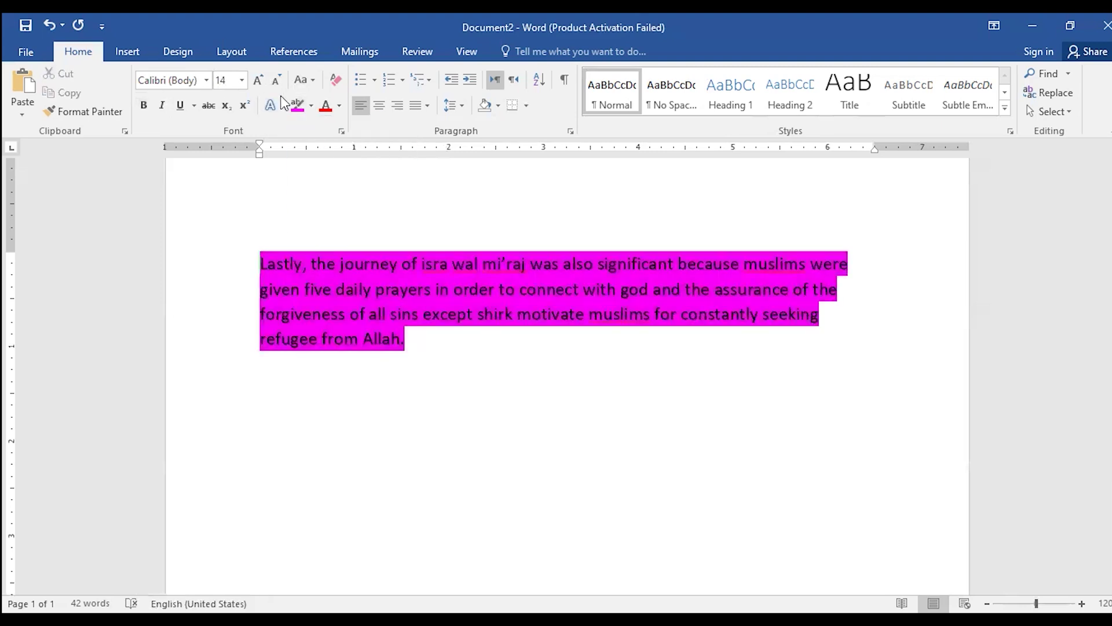
# - Remove the pink highlight from the whole paragraph using the No Color highlight option
pyautogui.click(311, 106)
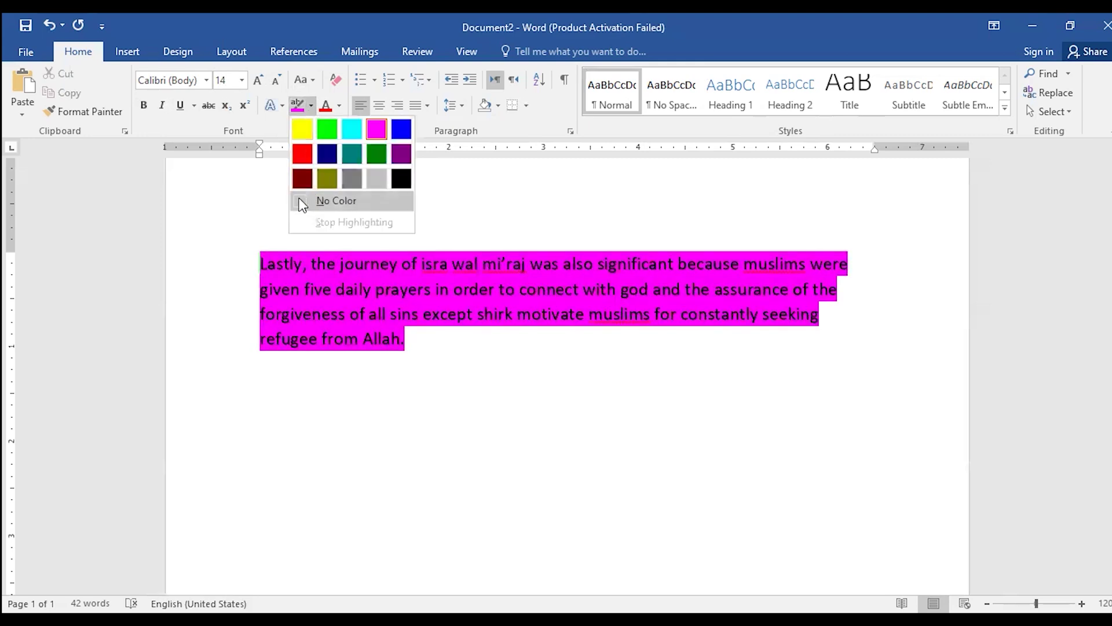
pyautogui.press('Escape')
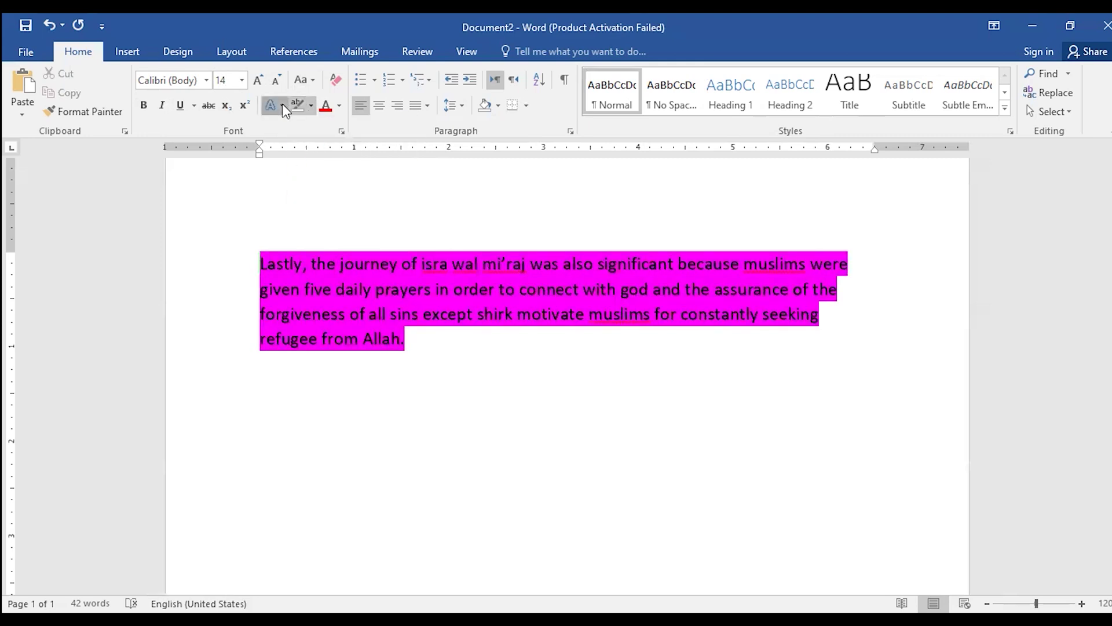
pyautogui.click(283, 104)
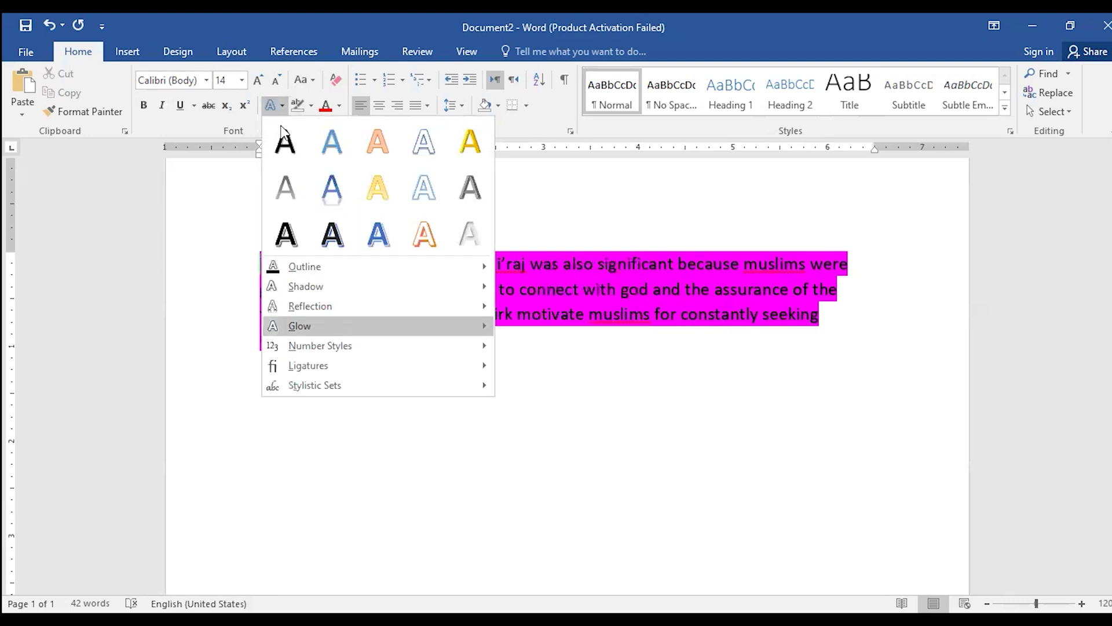
pyautogui.click(311, 106)
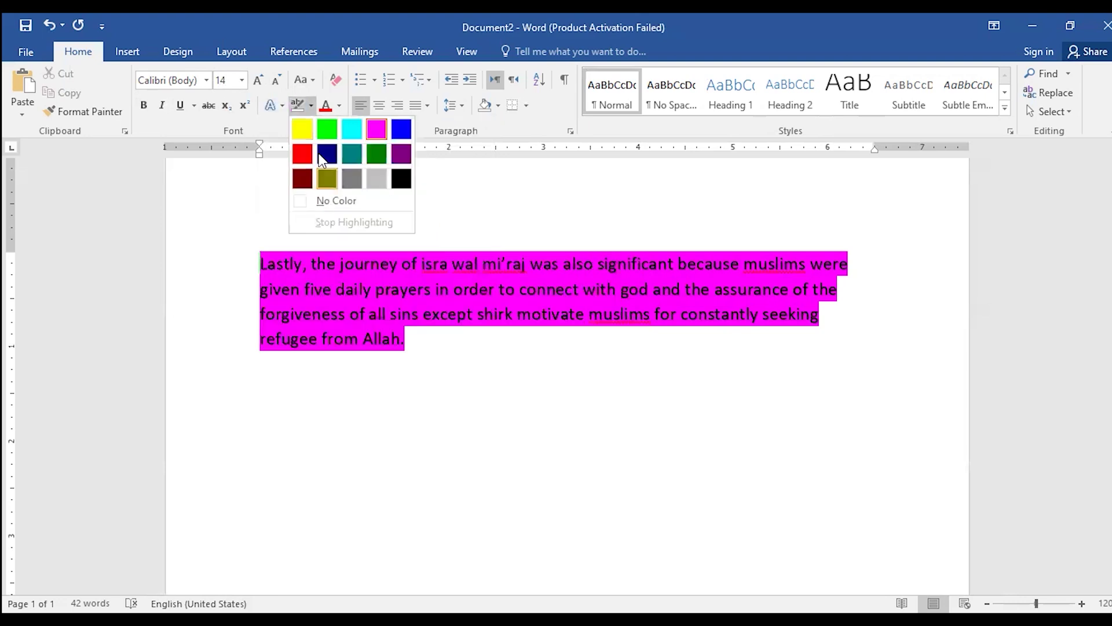
pyautogui.click(320, 201)
pyautogui.moveTo(432, 339)
pyautogui.mouseDown()
pyautogui.moveTo(270, 259)
pyautogui.moveTo(251, 203)
pyautogui.mouseUp()
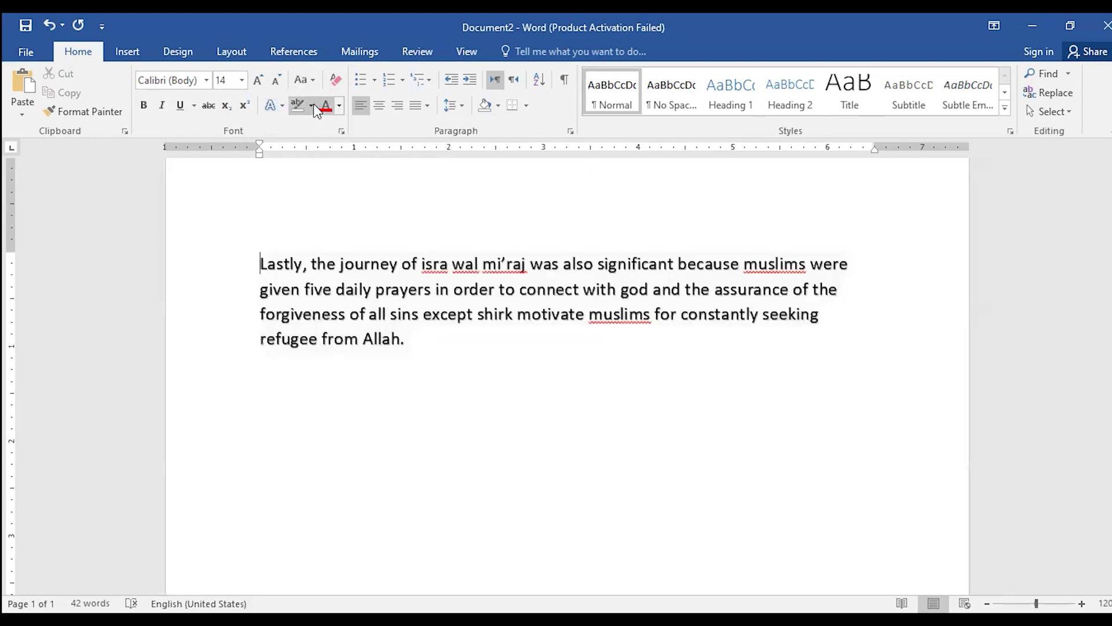
pyautogui.click(312, 105)
pyautogui.click(318, 200)
pyautogui.moveTo(441, 337)
pyautogui.mouseDown()
pyautogui.moveTo(368, 314)
pyautogui.moveTo(261, 250)
pyautogui.mouseUp()
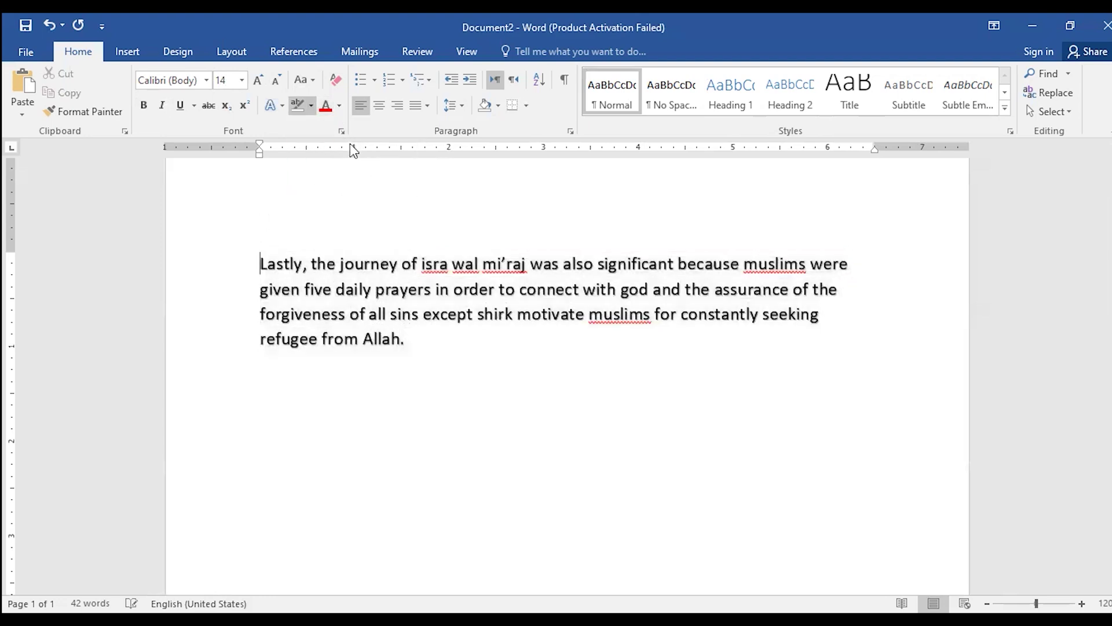
# - Choose a dark green theme font color with no text selected
pyautogui.click(340, 106)
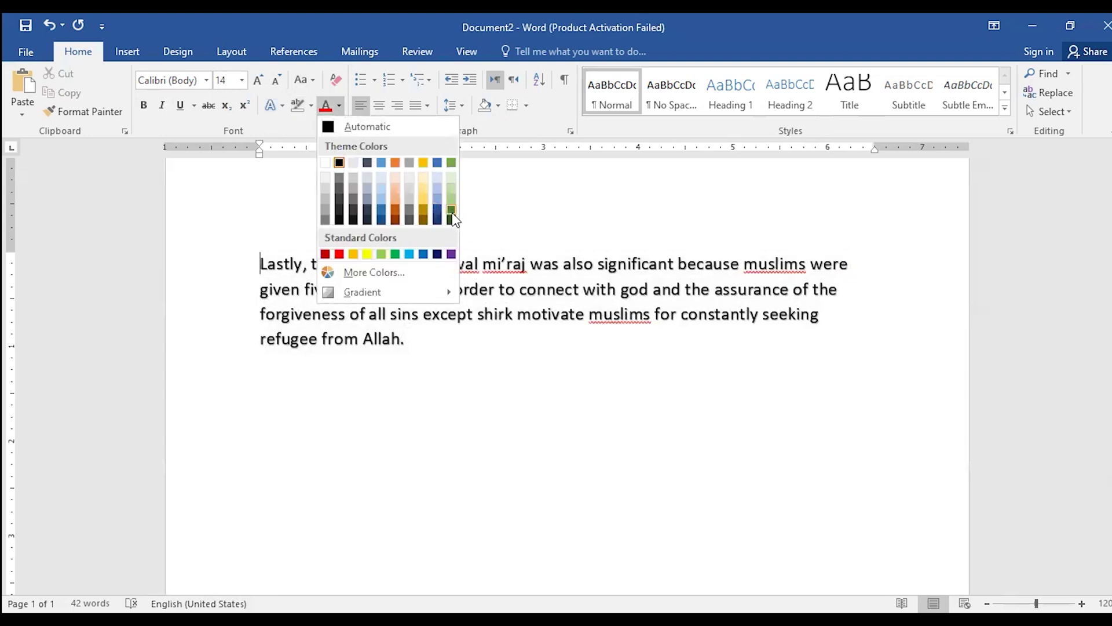
pyautogui.click(355, 316)
# - Select the whole paragraph and center its text
pyautogui.moveTo(414, 365); pyautogui.dragTo(260, 260)
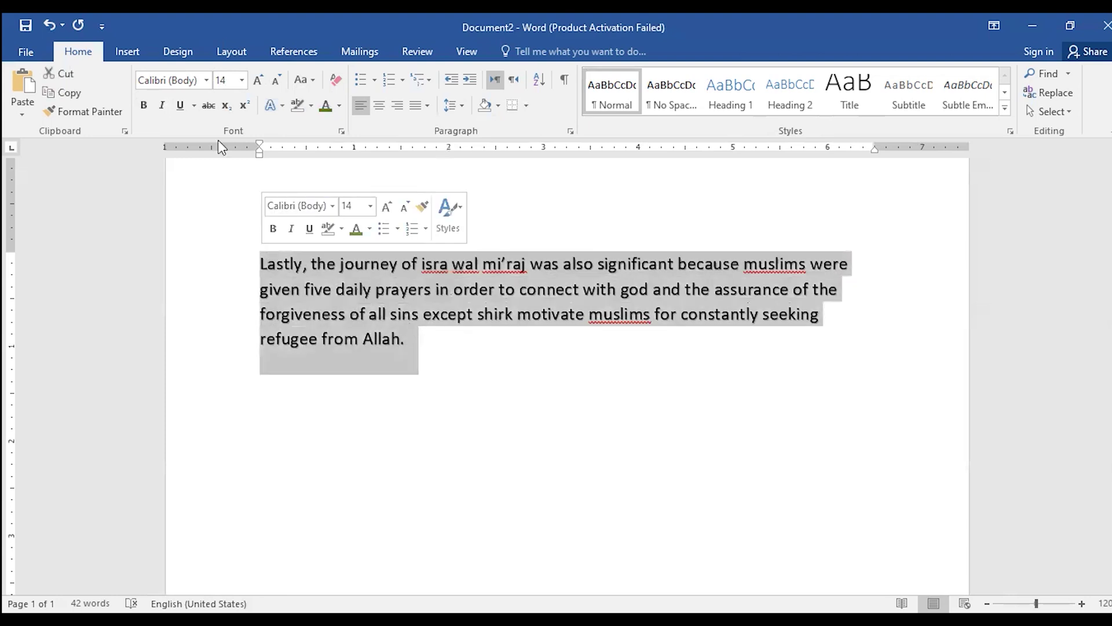
pyautogui.click(282, 106)
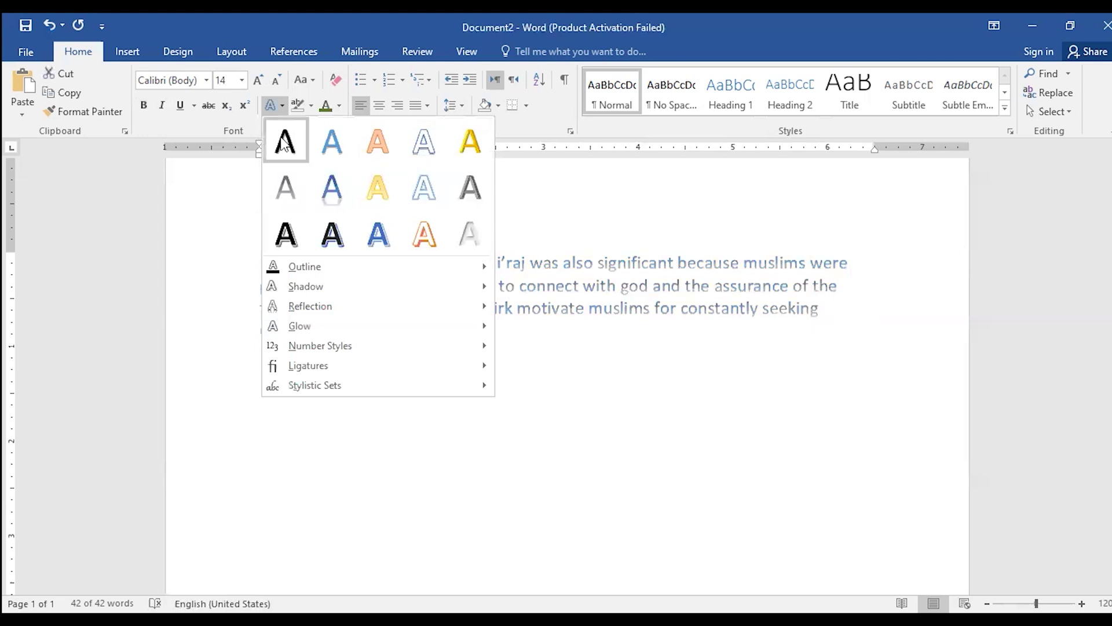
pyautogui.click(421, 337)
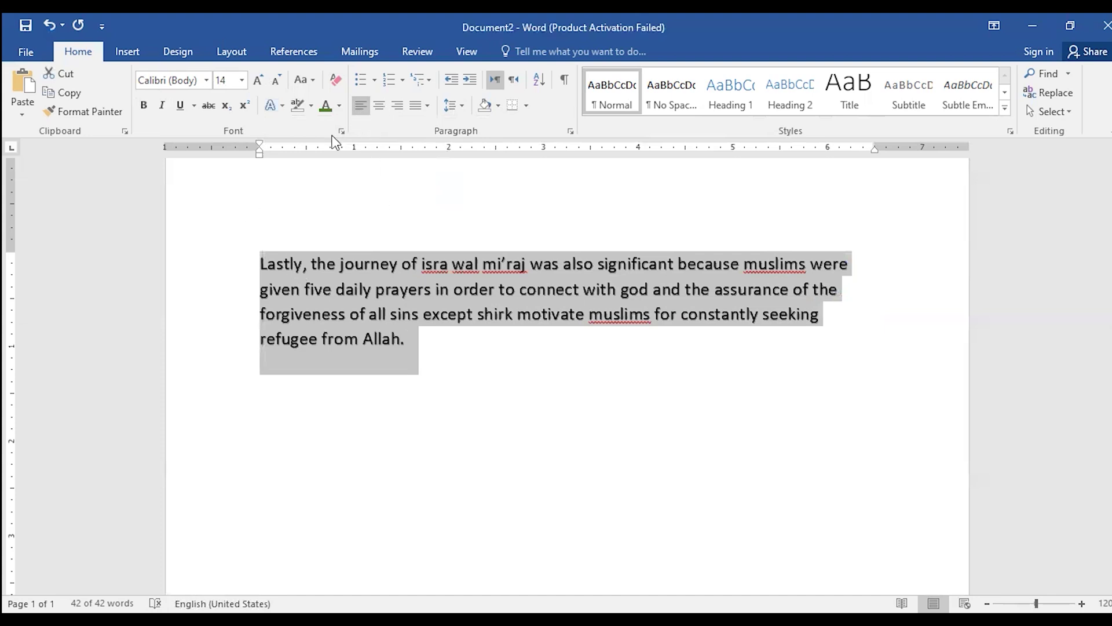
pyautogui.click(380, 107)
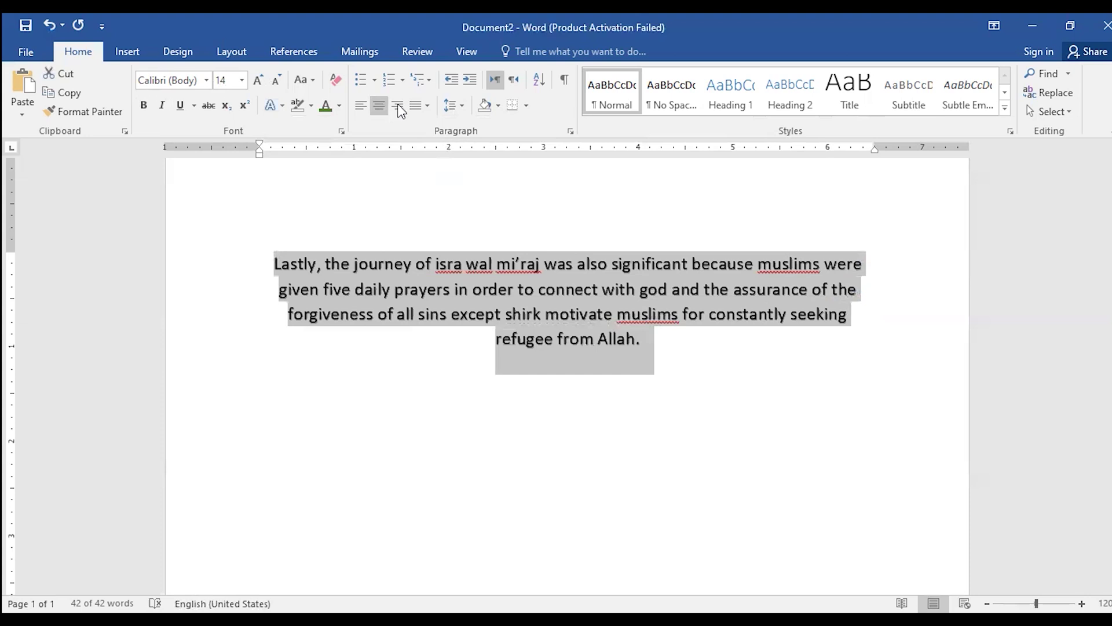
# - Try right alignment on the selected paragraph and restore its centered alignment
pyautogui.click(399, 107)
pyautogui.click(381, 107)
# - Try a round bullet on the paragraph and remove it, and preview the bullet and numbering library styles
pyautogui.click(361, 80)
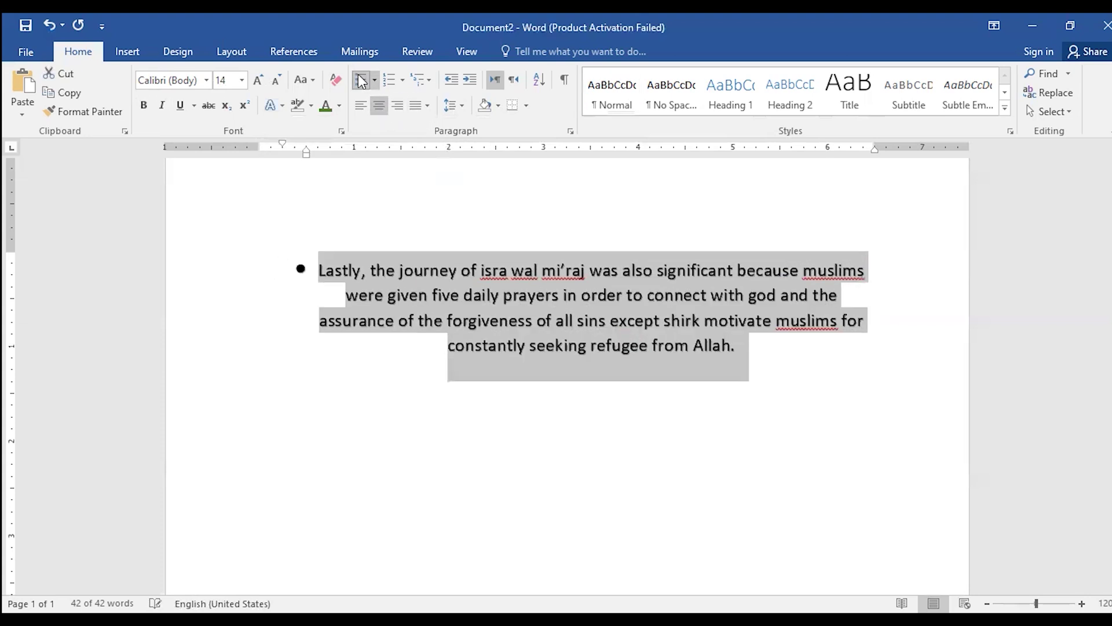
pyautogui.click(361, 80)
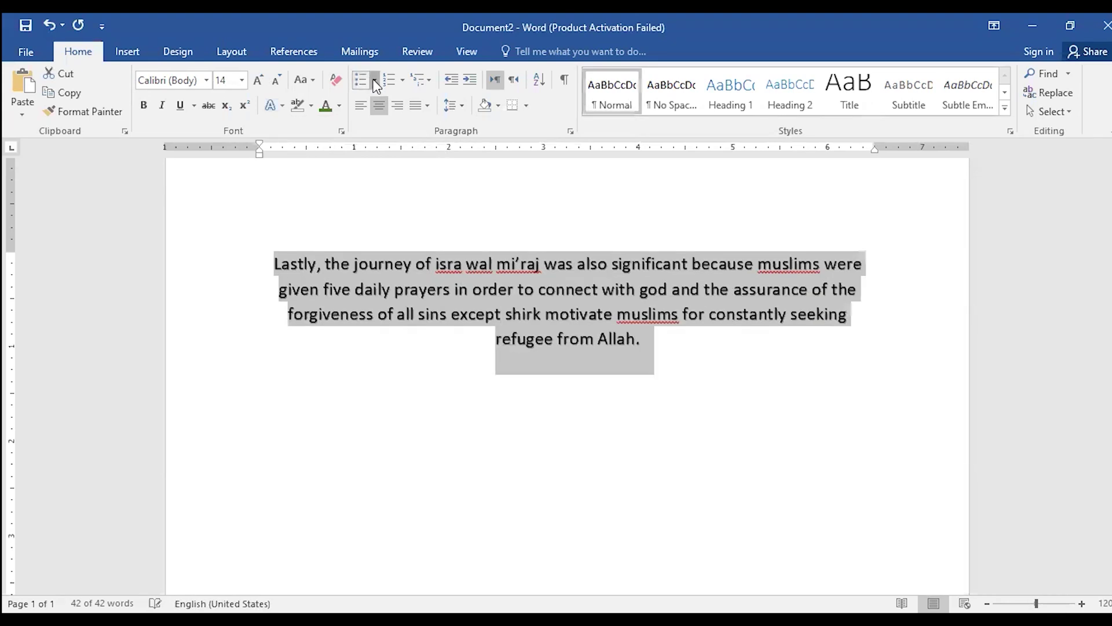
pyautogui.click(374, 80)
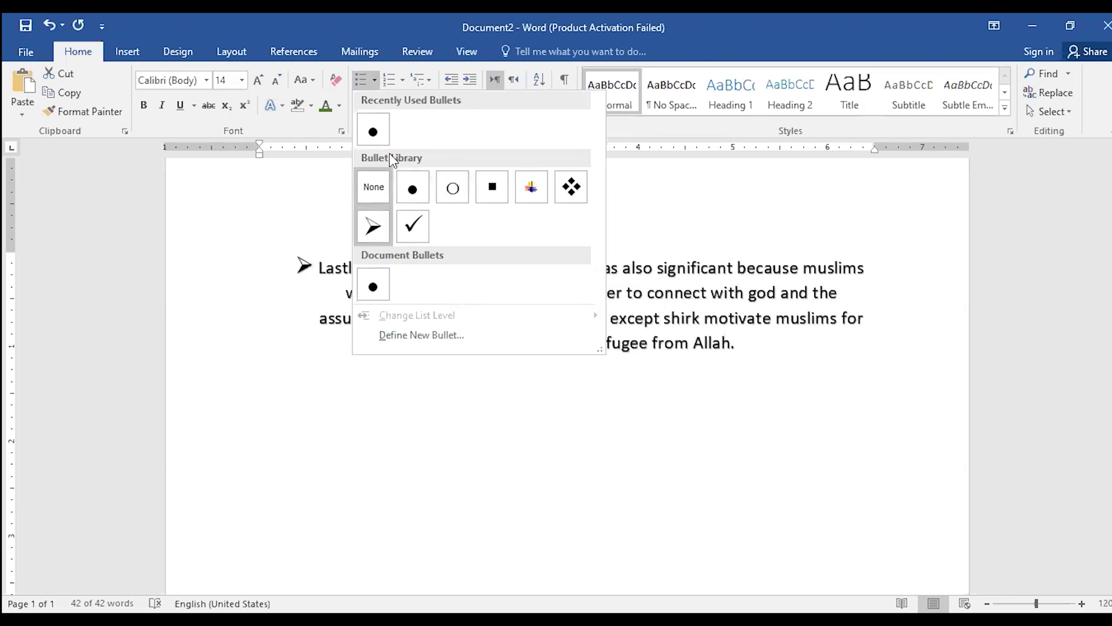
pyautogui.click(402, 80)
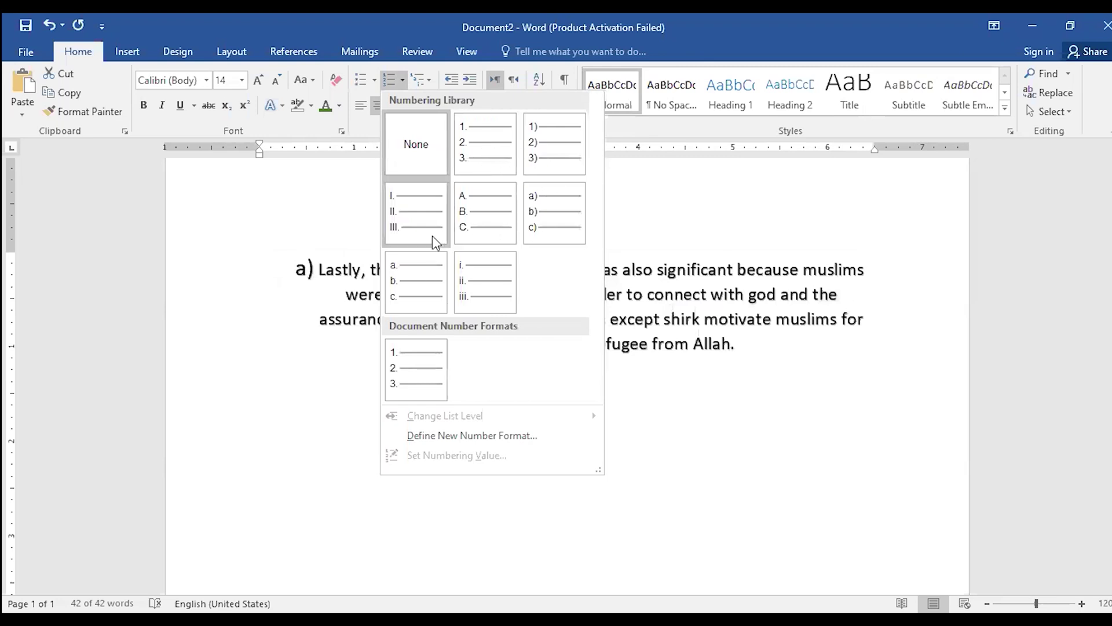
# - Increase the indent of the selected paragraph by one level
pyautogui.click(453, 85)
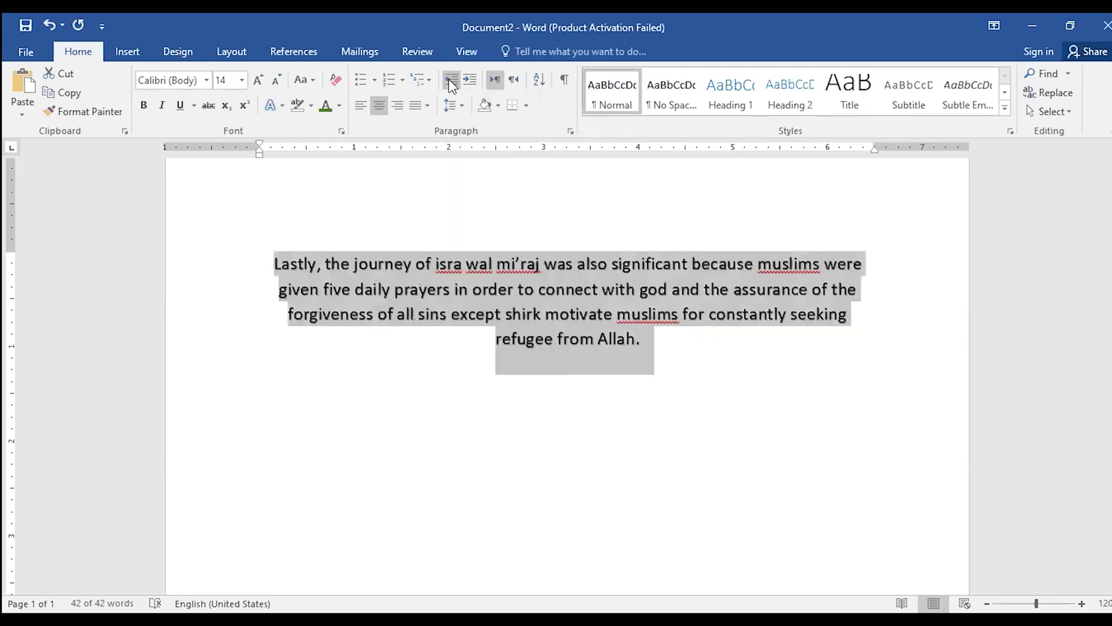
pyautogui.click(469, 80)
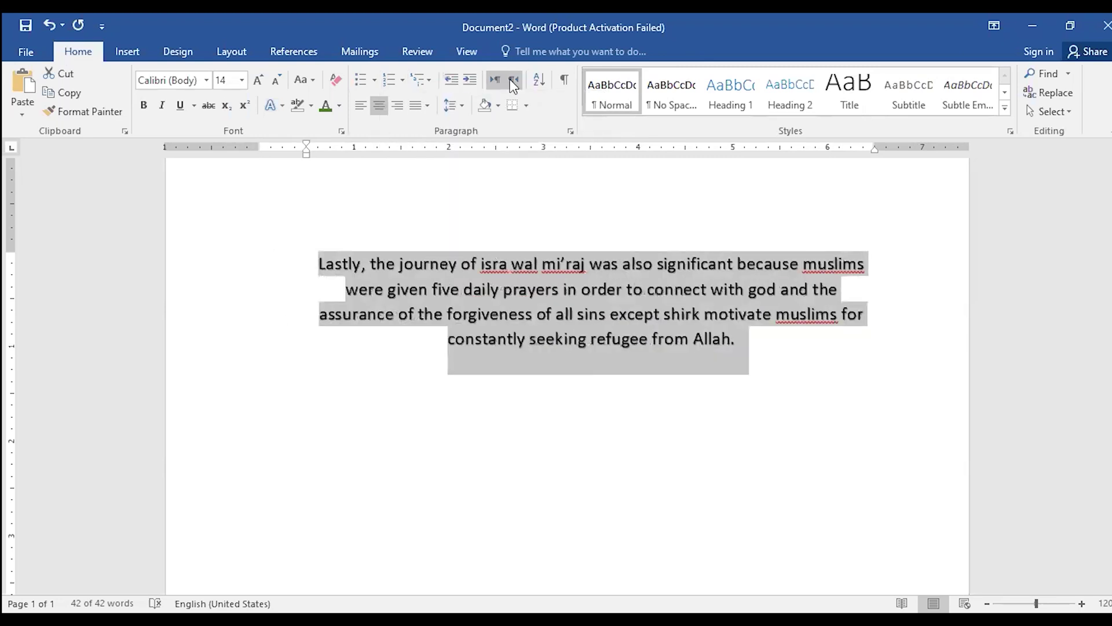
# - Set the paragraph to right-to-left text direction with left alignment, comparing it with left-to-right direction
pyautogui.click(514, 81)
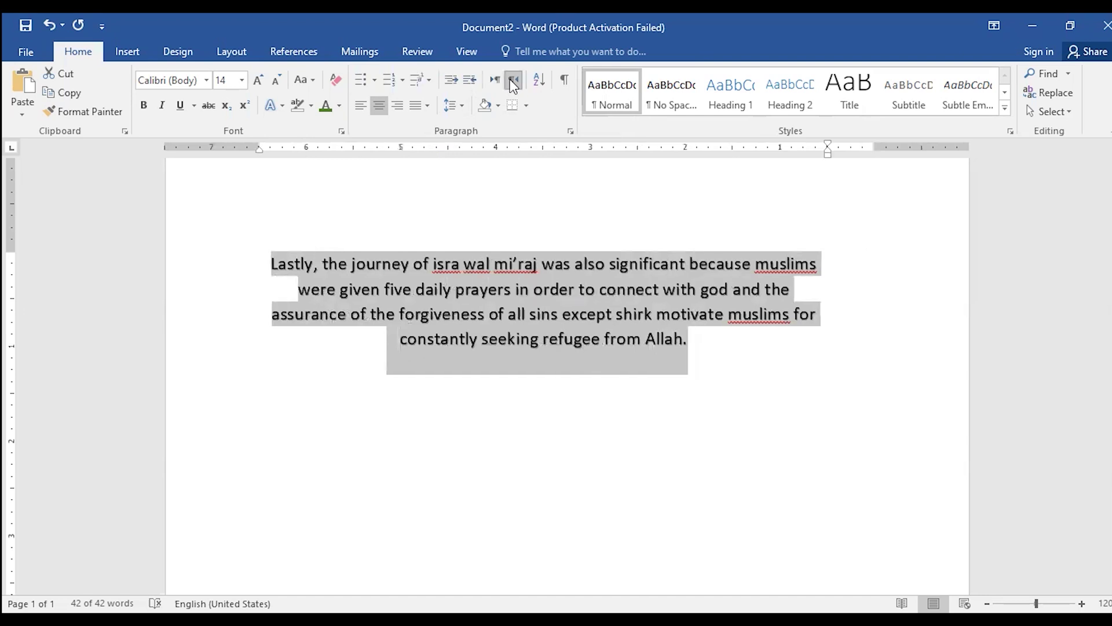
pyautogui.click(359, 110)
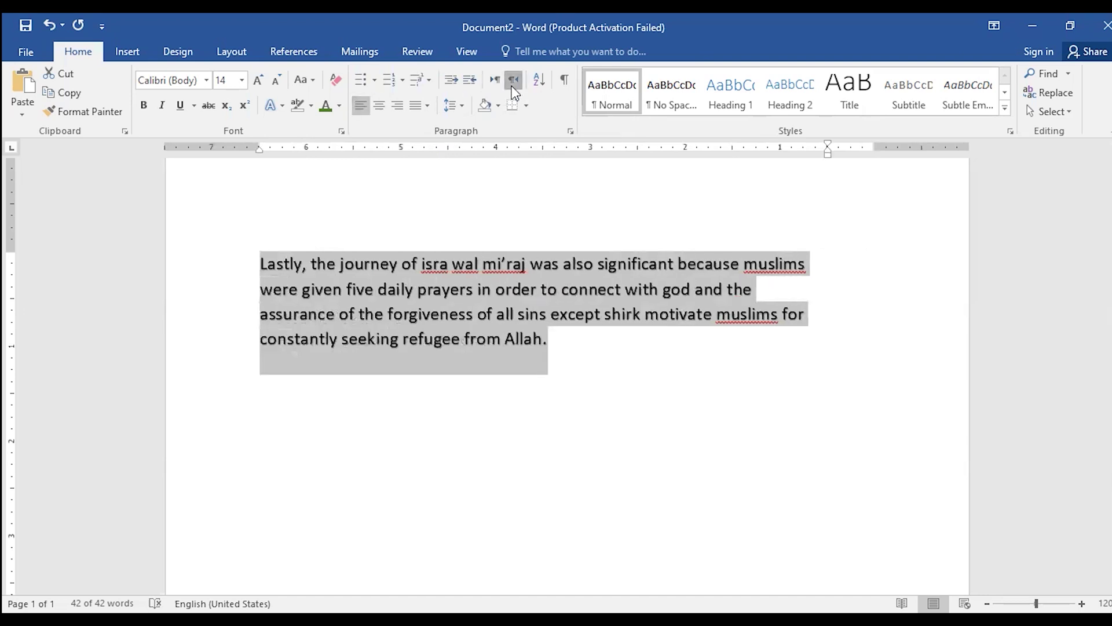
pyautogui.click(492, 81)
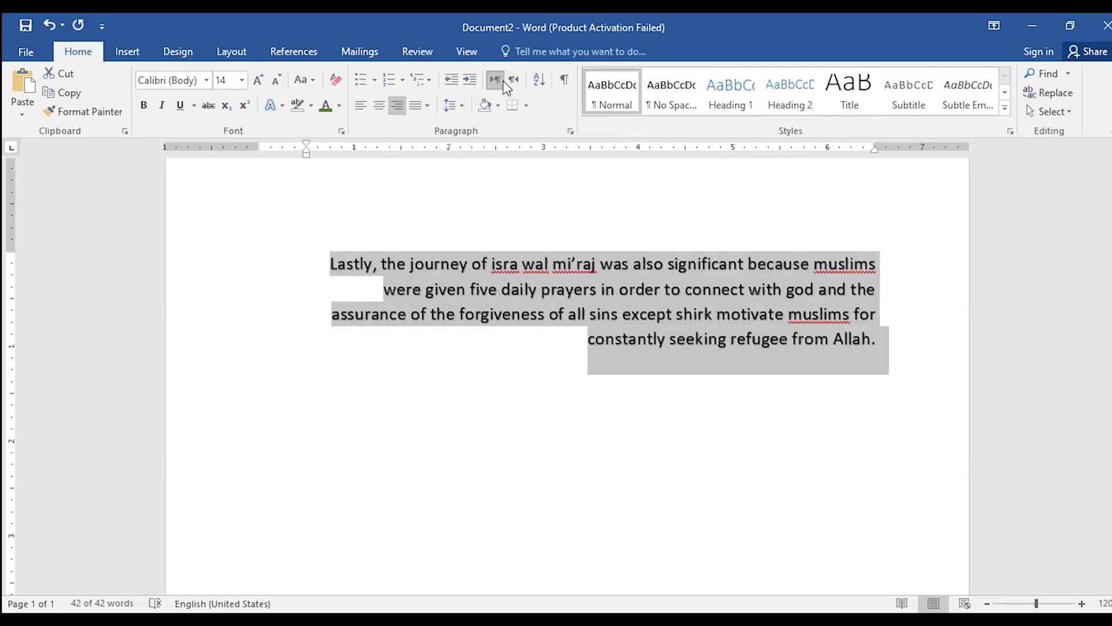
pyautogui.click(506, 81)
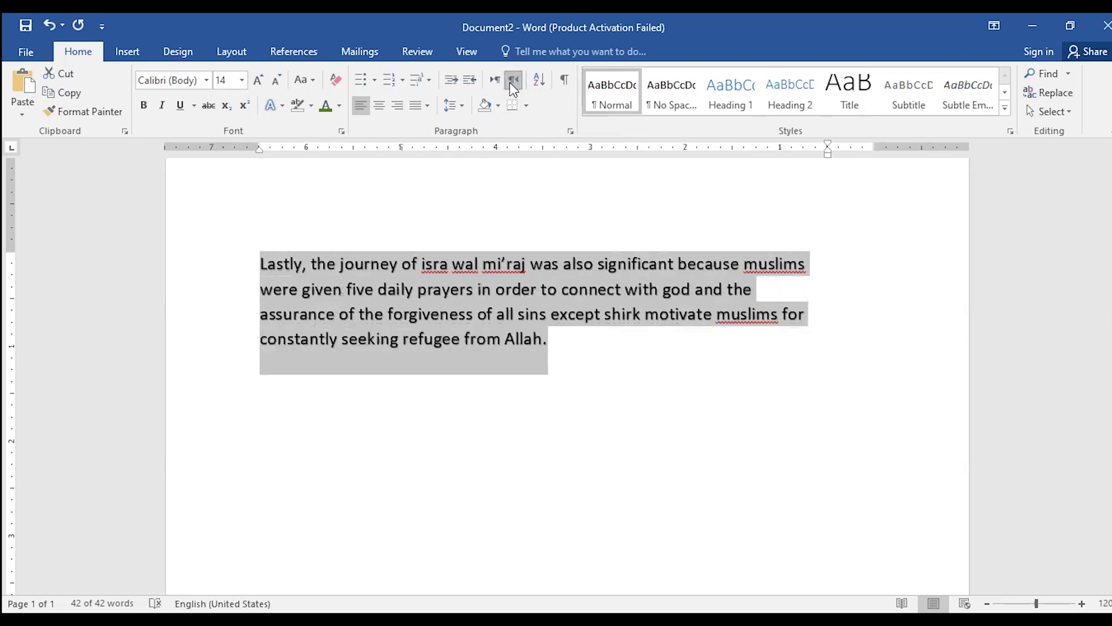
# - Preview a light gold theme shading on the paragraph without applying it
pyautogui.click(500, 106)
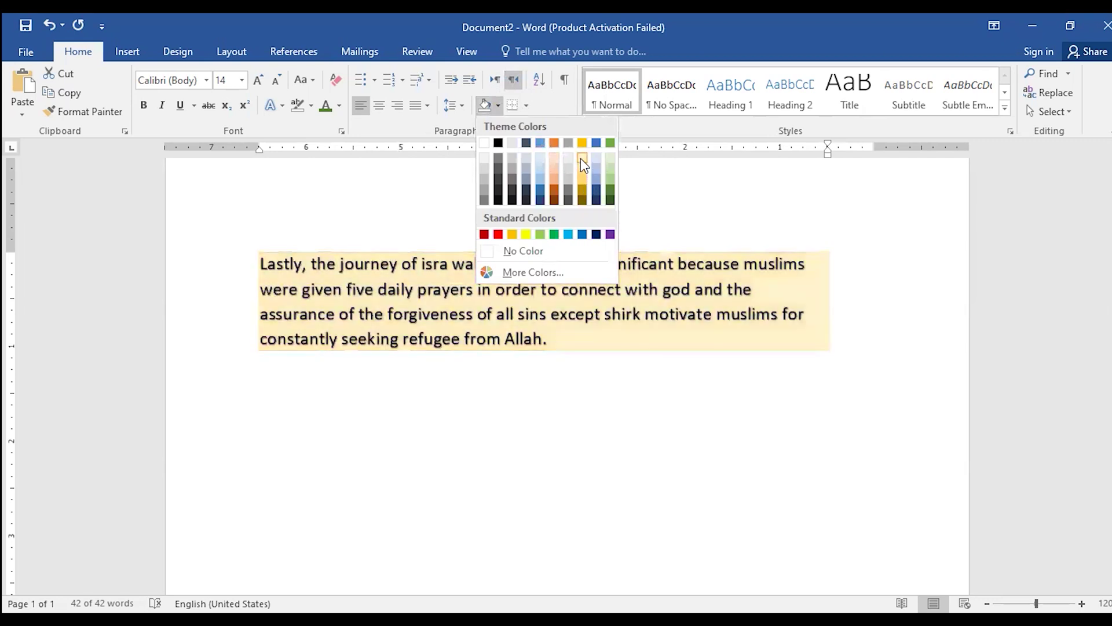
pyautogui.click(496, 100)
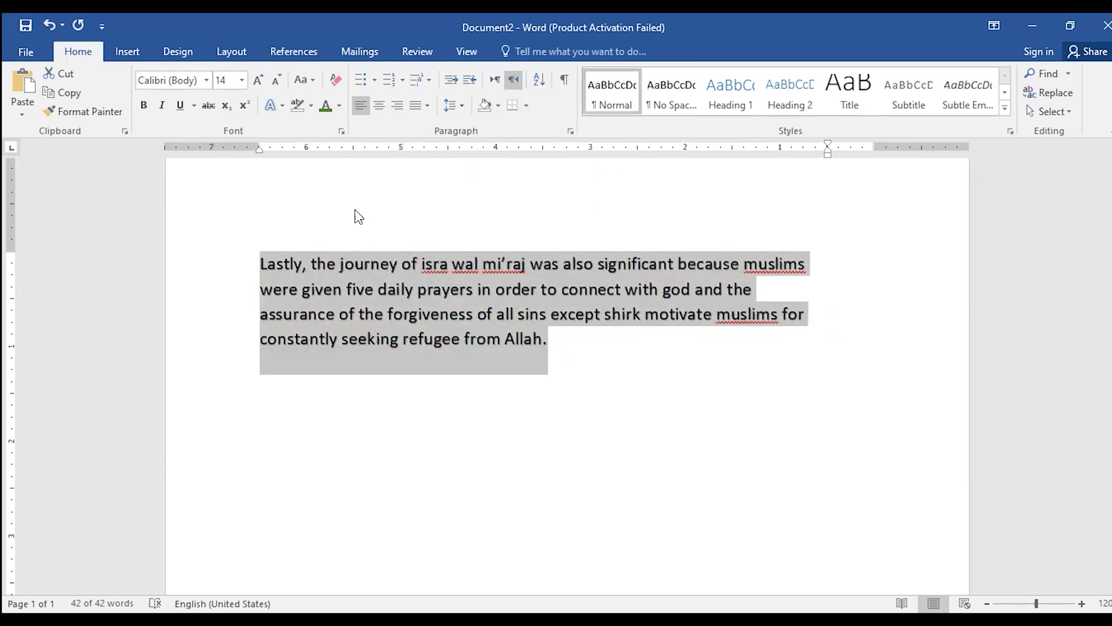
# - Select the opening words of the paragraph, then the whole paragraph from its end to its start, and clear the selection
pyautogui.click(408, 263)
pyautogui.click(409, 313)
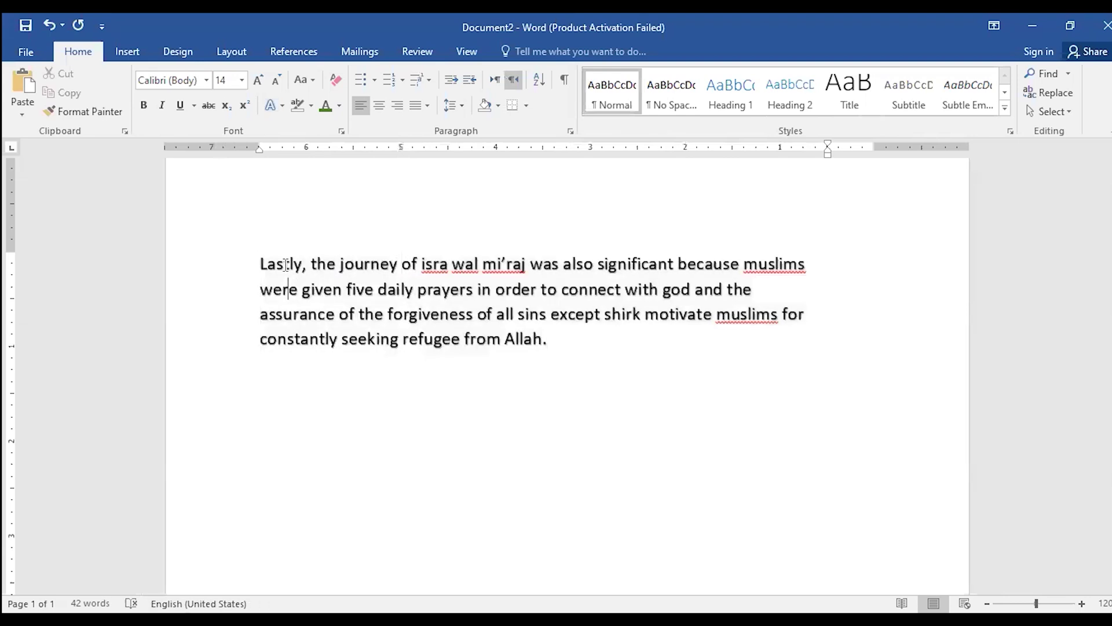
pyautogui.moveTo(285, 264); pyautogui.dragTo(422, 265)
pyautogui.click(441, 289)
pyautogui.moveTo(552, 339); pyautogui.dragTo(260, 264)
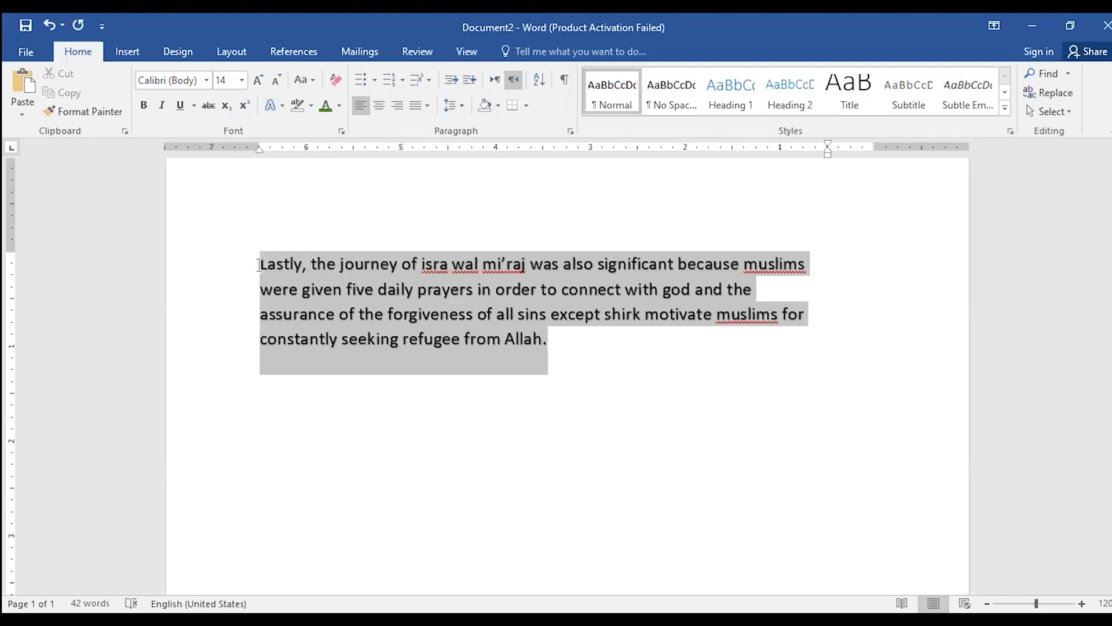
pyautogui.click(277, 265)
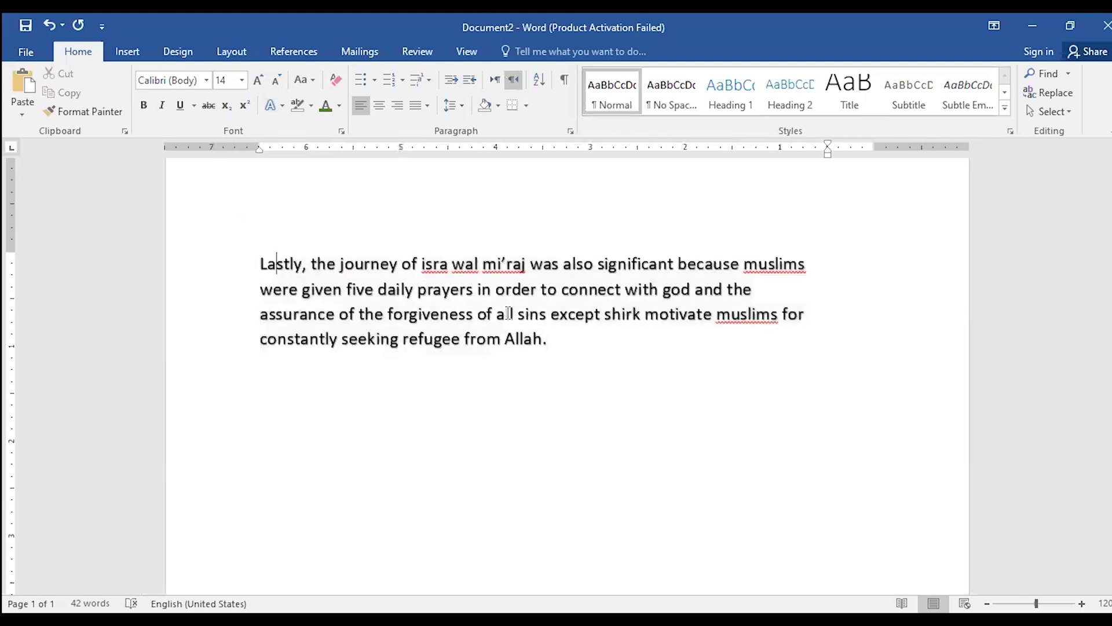
# - Select the text from "Lastly" through "prayers", then from "the journey" into "forgiveness", clearing each selection
pyautogui.click(474, 290)
pyautogui.moveTo(474, 289); pyautogui.dragTo(246, 268)
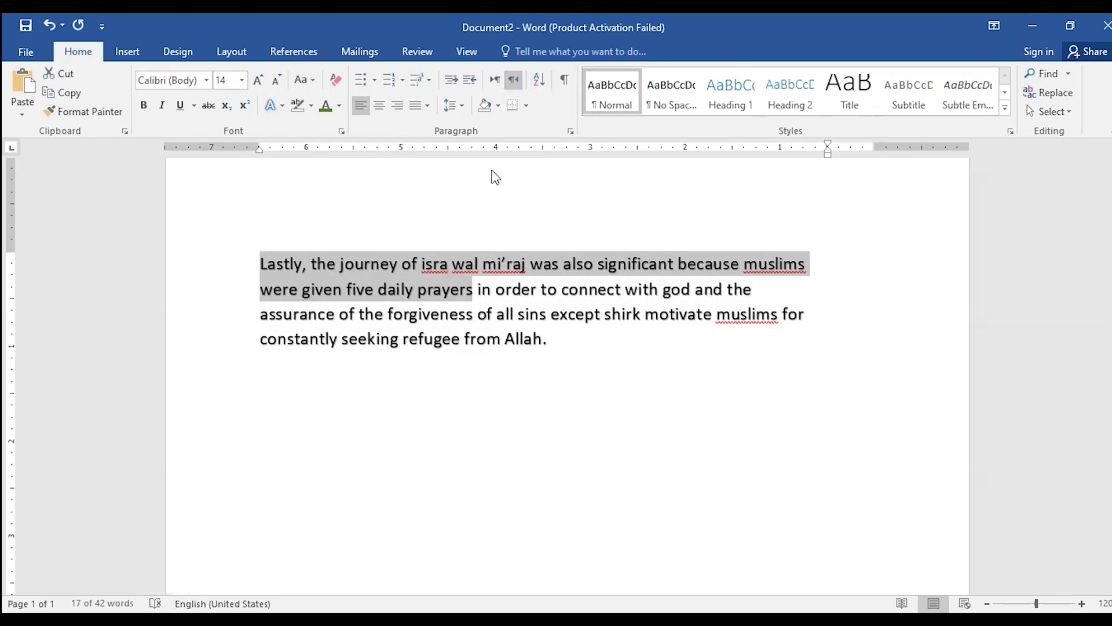
pyautogui.click(483, 293)
pyautogui.moveTo(313, 264); pyautogui.dragTo(404, 316)
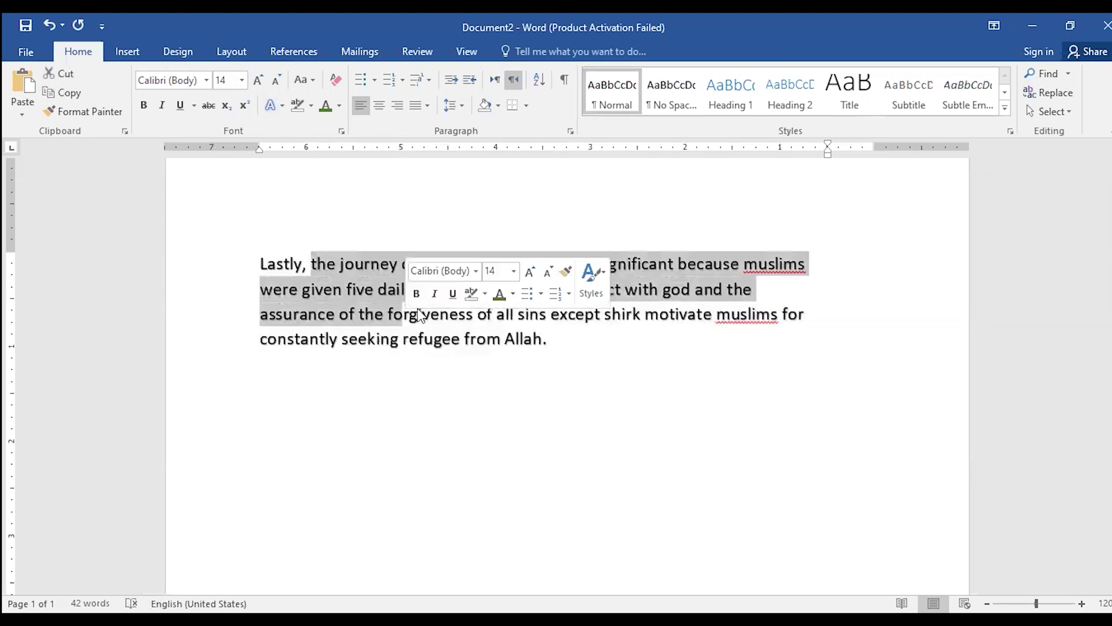
pyautogui.click(473, 339)
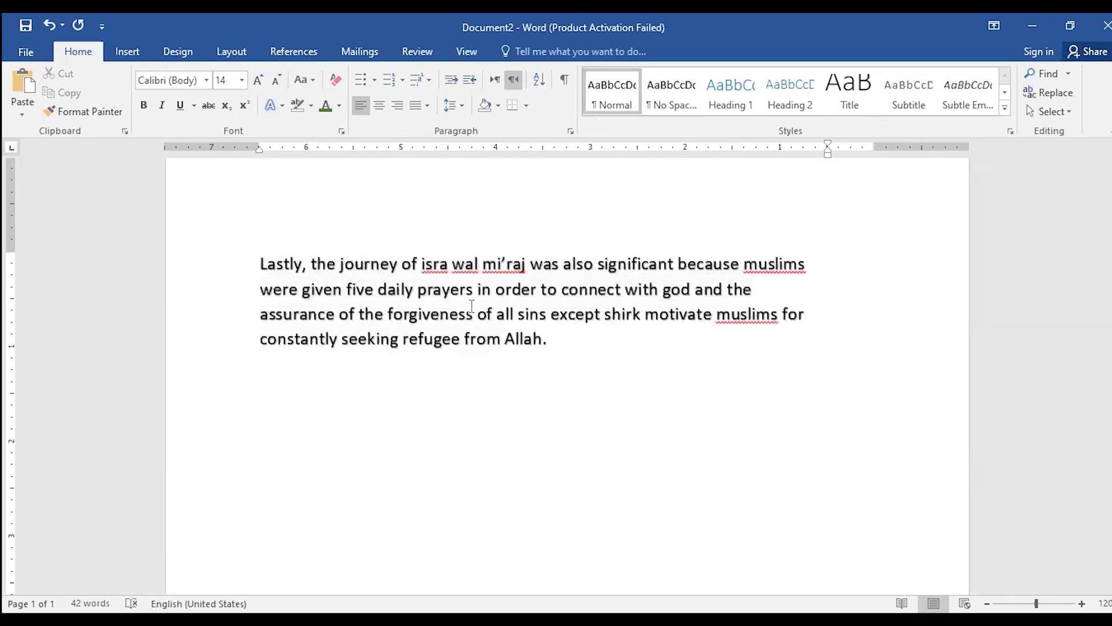
# - From the end of the paragraph, extend a selection backward character by character into "the forgiveness", then clear it and return the cursor to the text
pyautogui.click(574, 343)
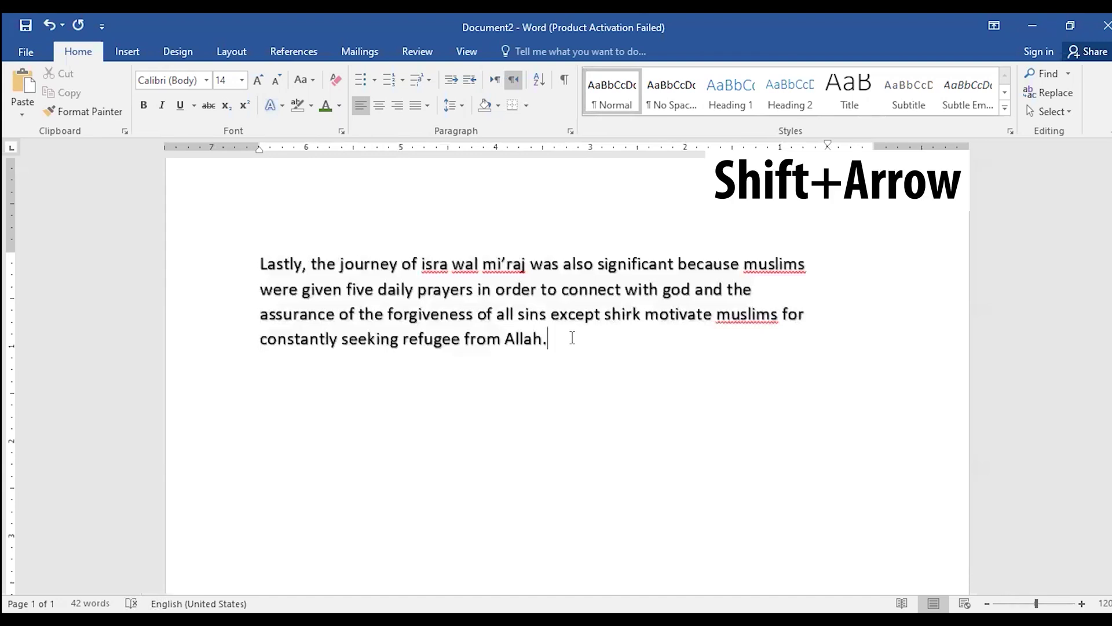
pyautogui.hotkey('shift', 'Right')
pyautogui.hotkey('shift', 'Right')
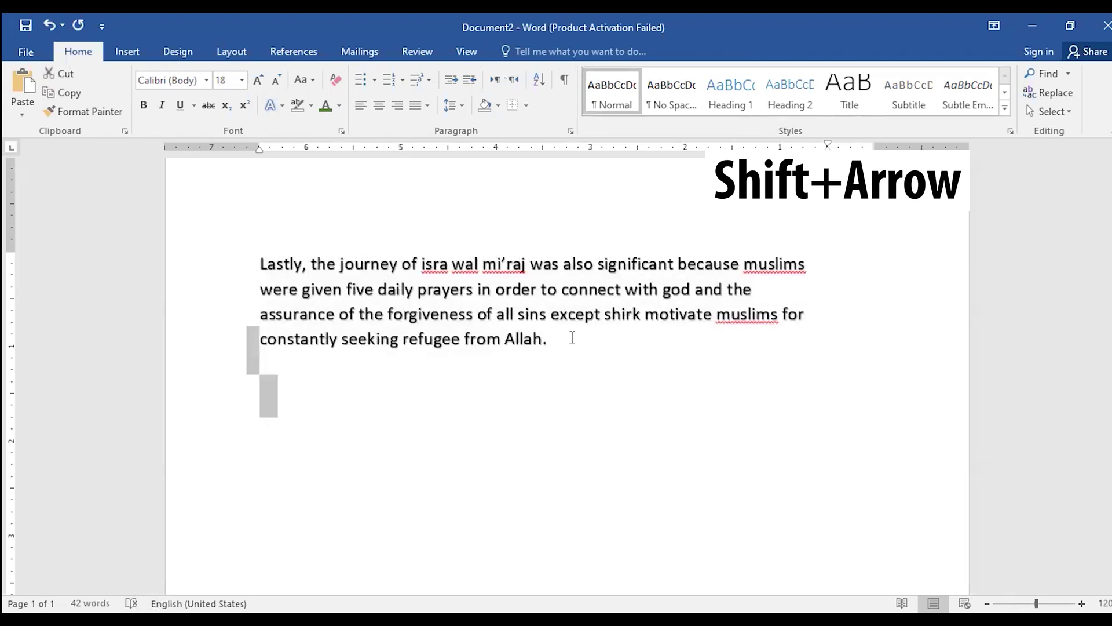
pyautogui.hotkey('shift', 'Left')
pyautogui.hotkey('shift', 'Left')
pyautogui.hotkey('shift', 'Left')
pyautogui.hotkey('shift', 'Left')
pyautogui.hotkey('shift', 'Left')
pyautogui.hotkey('shift', 'Left')
pyautogui.hotkey('shift', 'Left')
pyautogui.hotkey('shift', 'Left')
pyautogui.hotkey('shift', 'Left')
pyautogui.hotkey('shift', 'Left')
pyautogui.hotkey('shift', 'Left')
pyautogui.hotkey('shift', 'Left')
pyautogui.hotkey('shift', 'Left')
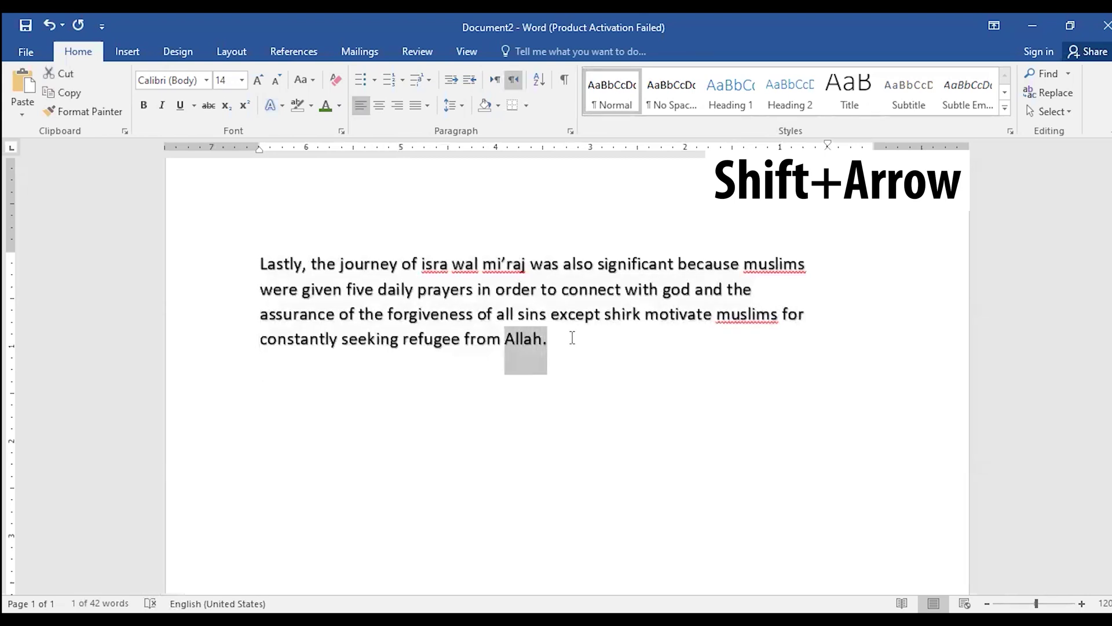
pyautogui.hotkey('shift', 'Left')
pyautogui.hotkey('shift', 'Left')
pyautogui.hotkey('shift', 'Left')
pyautogui.hotkey('shift', 'Left')
pyautogui.hotkey('shift', 'Left')
pyautogui.hotkey('shift', 'Left')
pyautogui.hotkey('shift', 'Left')
pyautogui.hotkey('shift', 'Left')
pyautogui.hotkey('shift', 'Left')
pyautogui.hotkey('shift', 'Left')
pyautogui.hotkey('shift', 'Left')
pyautogui.hotkey('shift', 'Left')
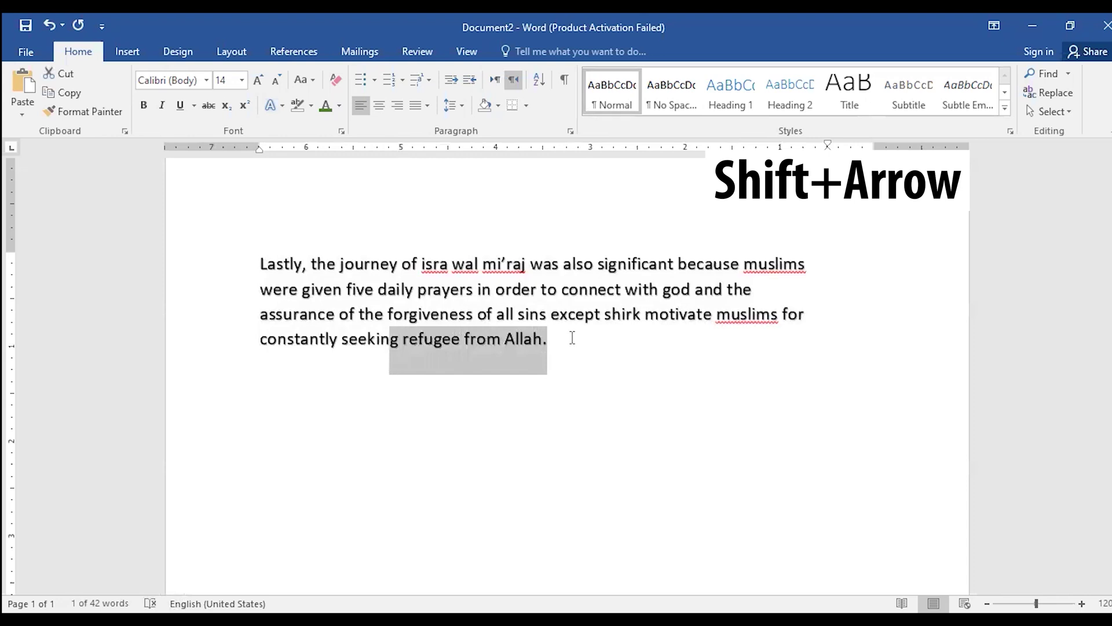
pyautogui.hotkey('shift', 'Left')
pyautogui.hotkey('shift', 'Left')
pyautogui.hotkey('shift', 'Left')
pyautogui.hotkey('shift', 'Left')
pyautogui.hotkey('shift', 'Left')
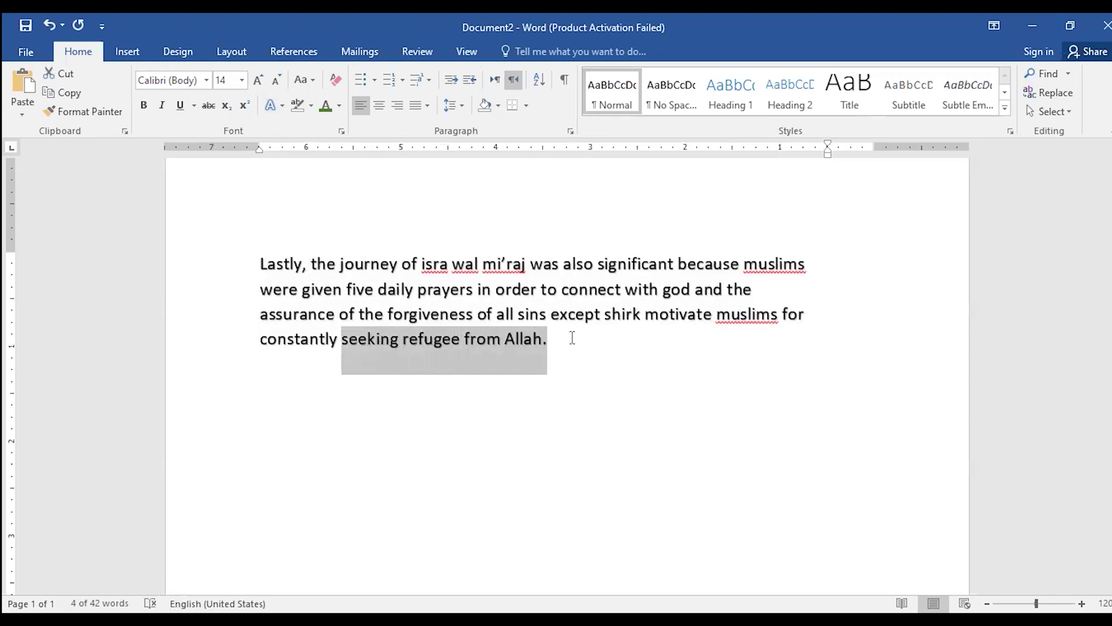
pyautogui.hotkey('shift', 'Left')
pyautogui.hotkey('shift', 'Left')
pyautogui.hotkey('shift', 'Left')
pyautogui.hotkey('shift', 'Left')
pyautogui.hotkey('shift', 'Left')
pyautogui.hotkey('shift', 'Left')
pyautogui.hotkey('shift', 'Left')
pyautogui.hotkey('shift', 'Left')
pyautogui.hotkey('shift', 'Left')
pyautogui.hotkey('shift', 'Left')
pyautogui.hotkey('shift', 'Left')
pyautogui.hotkey('shift', 'Left')
pyautogui.hotkey('shift', 'Left')
pyautogui.hotkey('shift', 'Left')
pyautogui.hotkey('shift', 'Left')
pyautogui.hotkey('shift', 'Left')
pyautogui.hotkey('shift', 'Left')
pyautogui.hotkey('shift', 'Left')
pyautogui.hotkey('shift', 'Left')
pyautogui.hotkey('shift', 'Left')
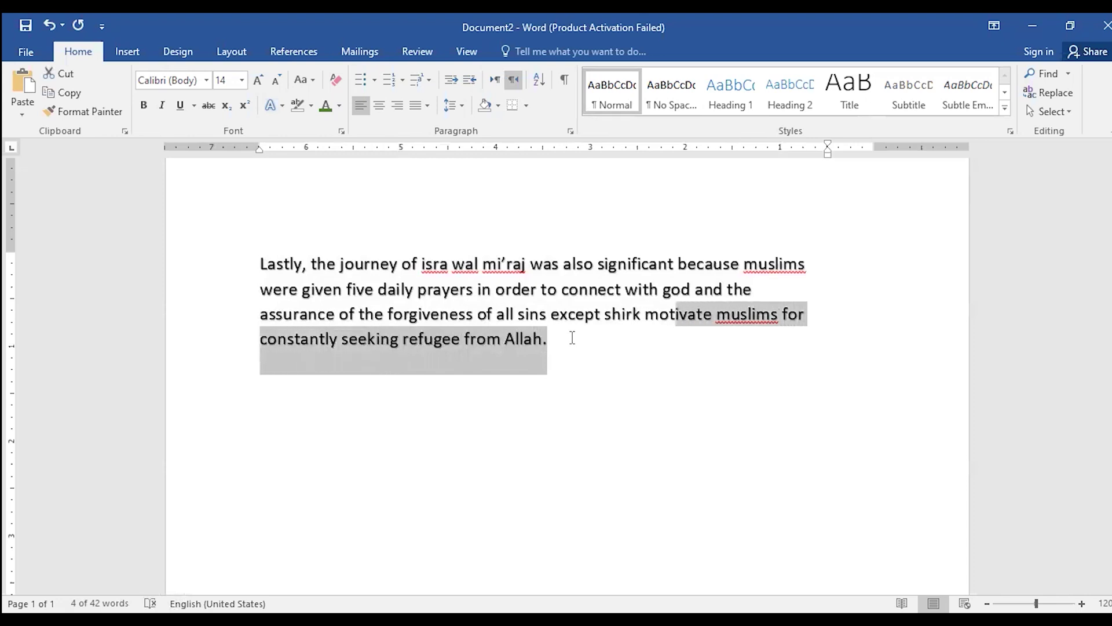
pyautogui.hotkey('shift', 'Left')
pyautogui.hotkey('shift', 'Left')
pyautogui.hotkey('shift', 'Left')
pyautogui.hotkey('shift', 'Left')
pyautogui.hotkey('shift', 'Left')
pyautogui.hotkey('shift', 'Left')
pyautogui.hotkey('shift', 'Left')
pyautogui.hotkey('shift', 'Left')
pyautogui.hotkey('shift', 'Left')
pyautogui.hotkey('shift', 'Left')
pyautogui.hotkey('shift', 'Left')
pyautogui.hotkey('shift', 'Left')
pyautogui.hotkey('shift', 'Left')
pyautogui.hotkey('shift', 'Left')
pyautogui.hotkey('shift', 'Left')
pyautogui.hotkey('shift', 'Left')
pyautogui.hotkey('shift', 'Left')
pyautogui.hotkey('shift', 'Left')
pyautogui.hotkey('shift', 'Left')
pyautogui.hotkey('shift', 'Left')
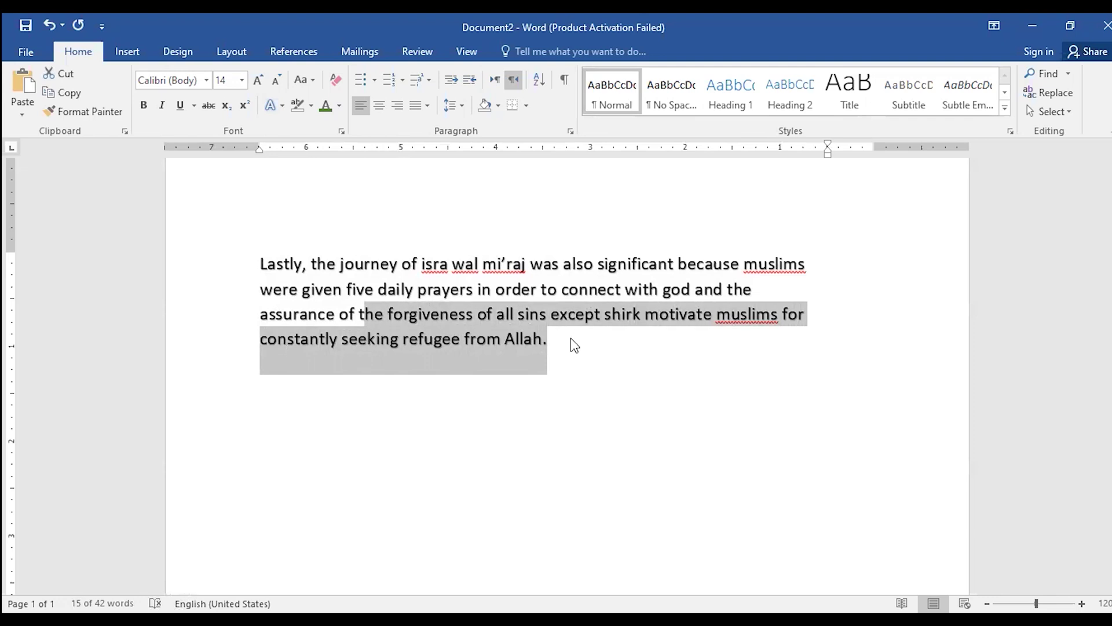
pyautogui.press('Right')
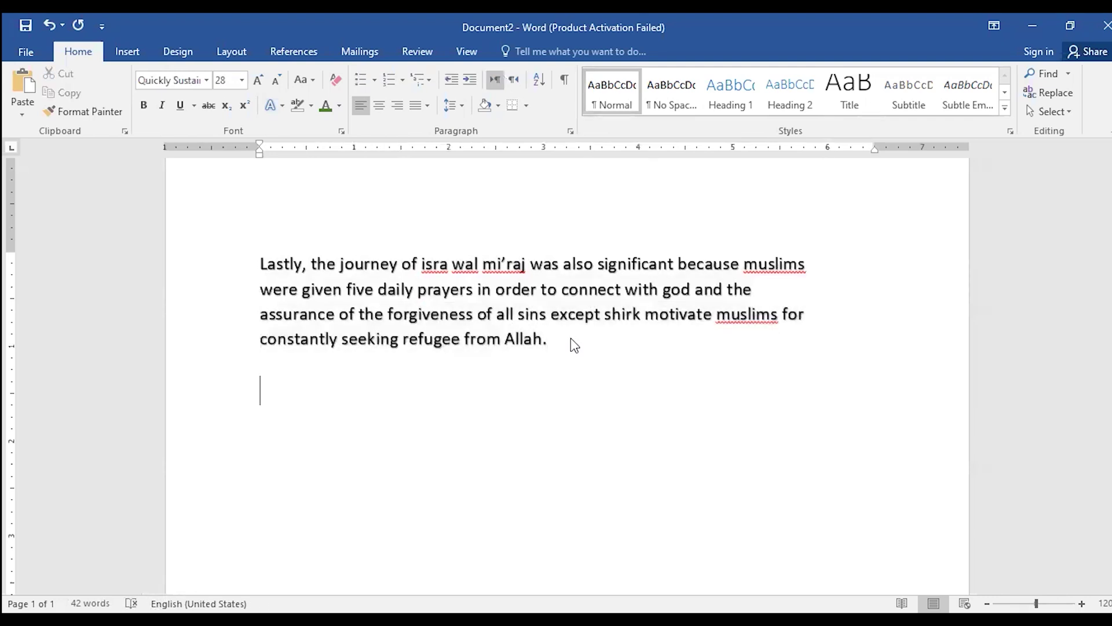
pyautogui.press('Up')
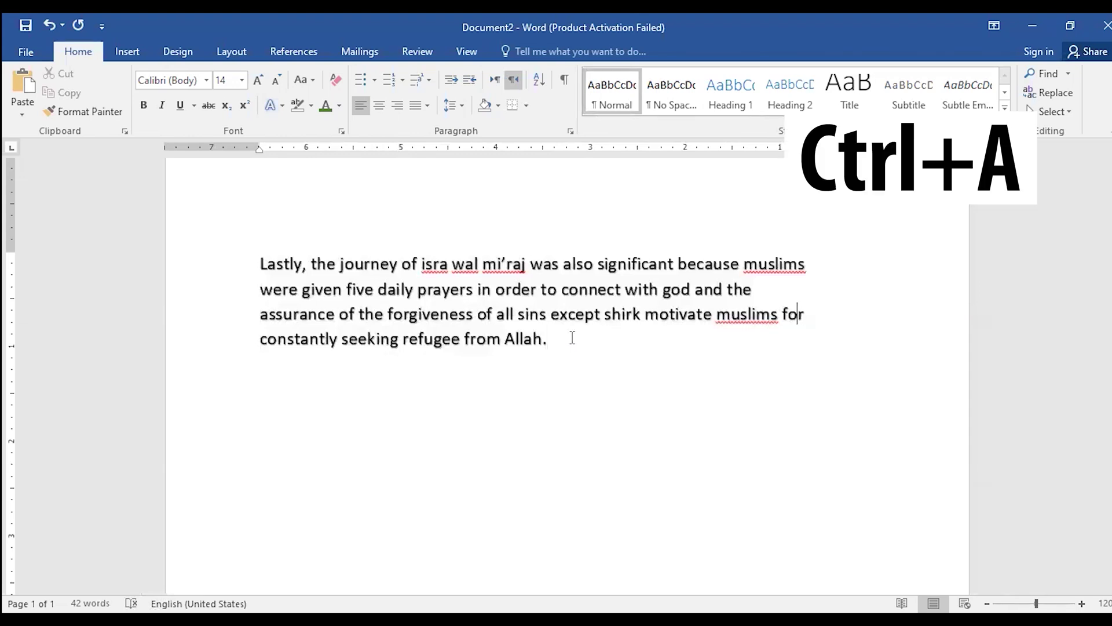
# - Select all the text in the document and set its font size to 140
pyautogui.hotkey('ctrl', 'a')
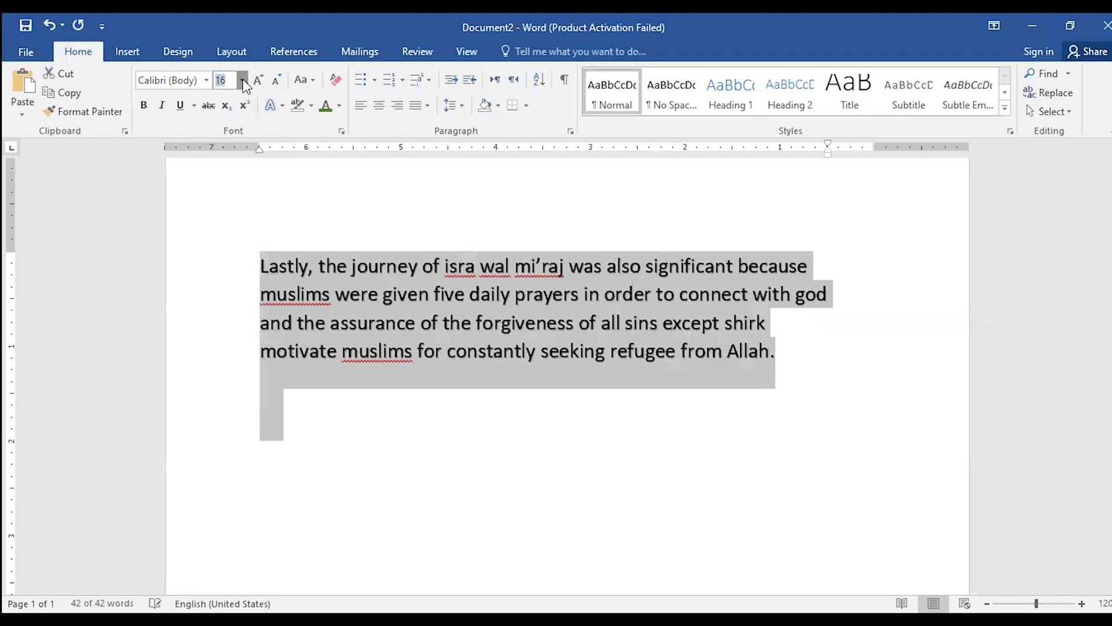
pyautogui.click(242, 79)
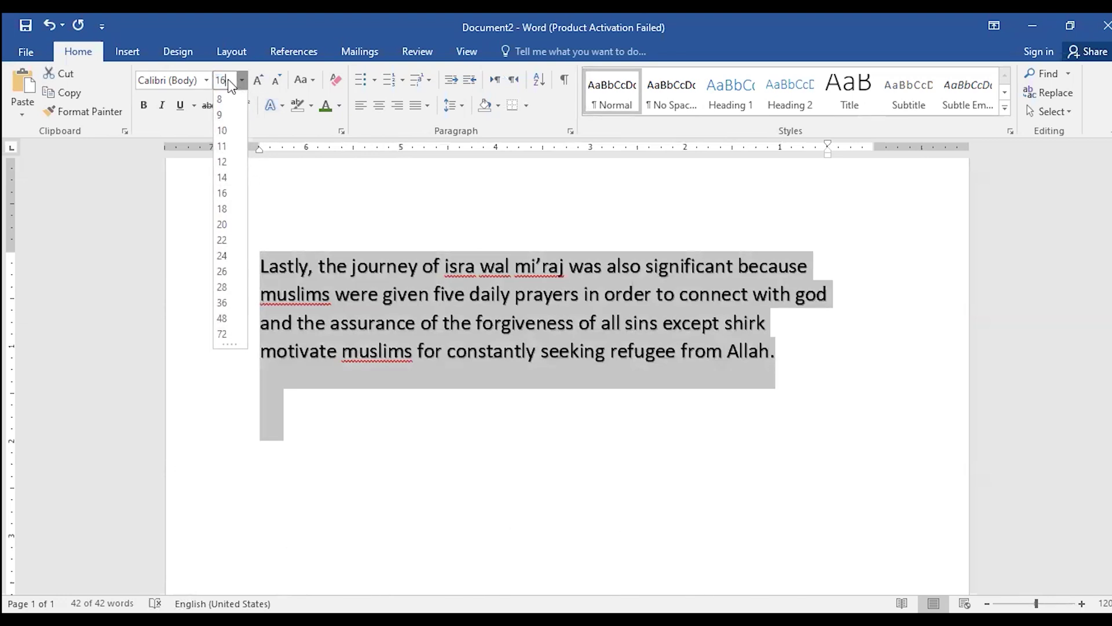
pyautogui.click(229, 81)
pyautogui.press('BackSpace')
pyautogui.write('140')
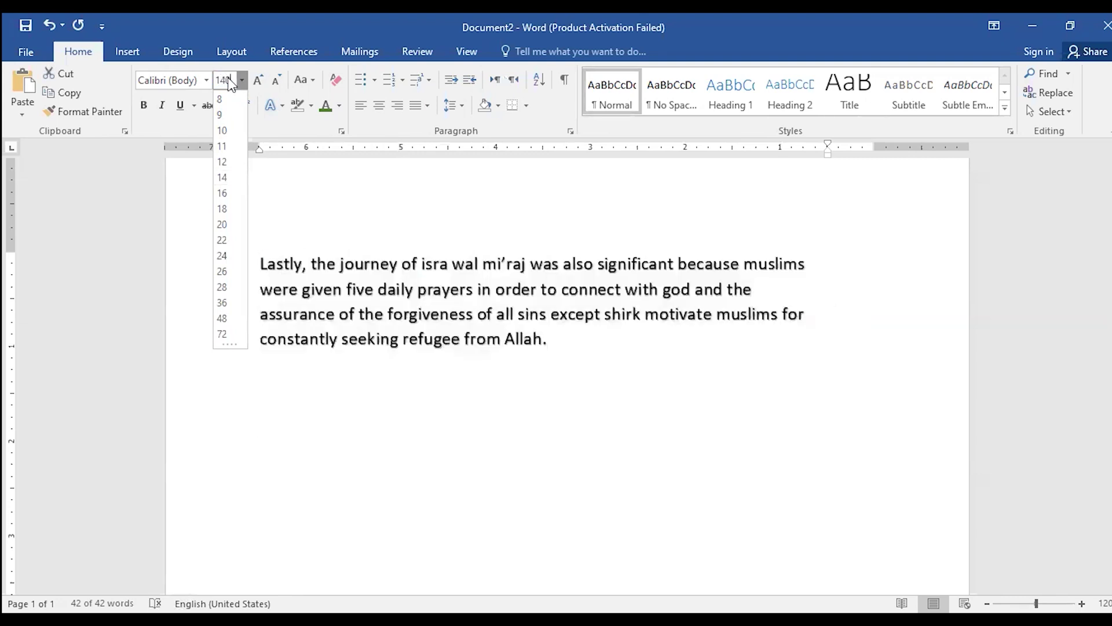
pyautogui.press('Return')
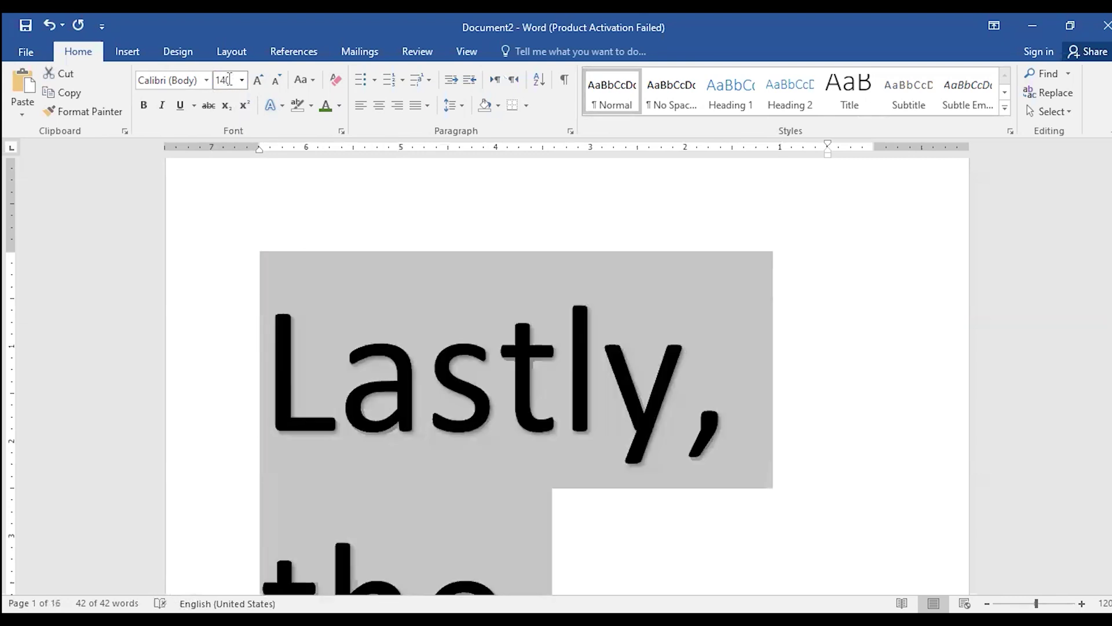
# - Set the font size of all the selected text to 72, then reduce it to 28
pyautogui.click(241, 80)
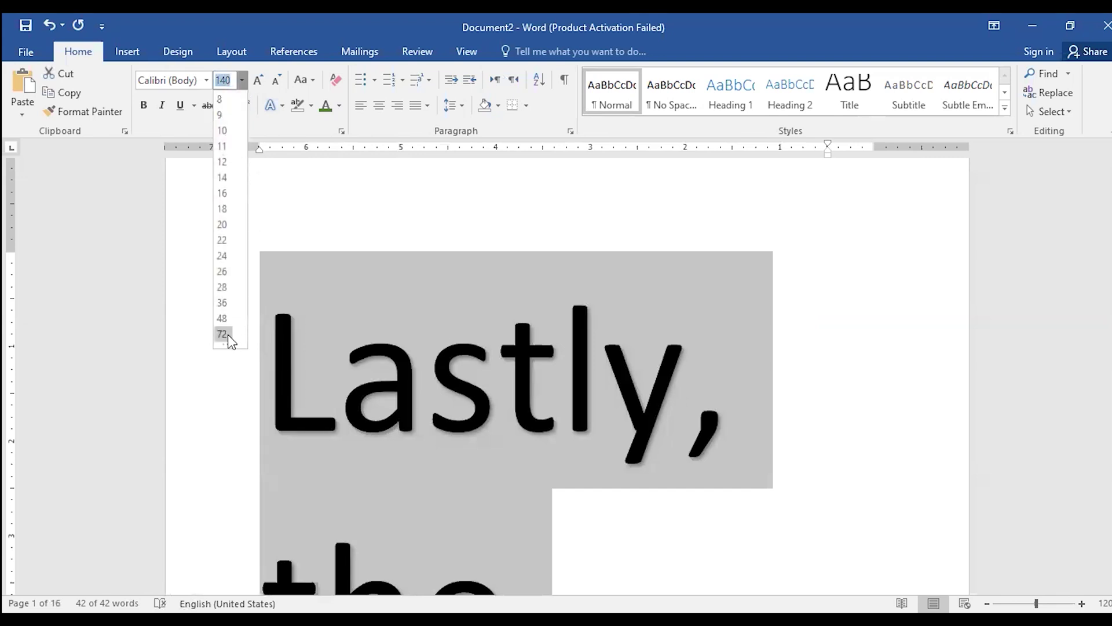
pyautogui.click(223, 334)
pyautogui.click(242, 81)
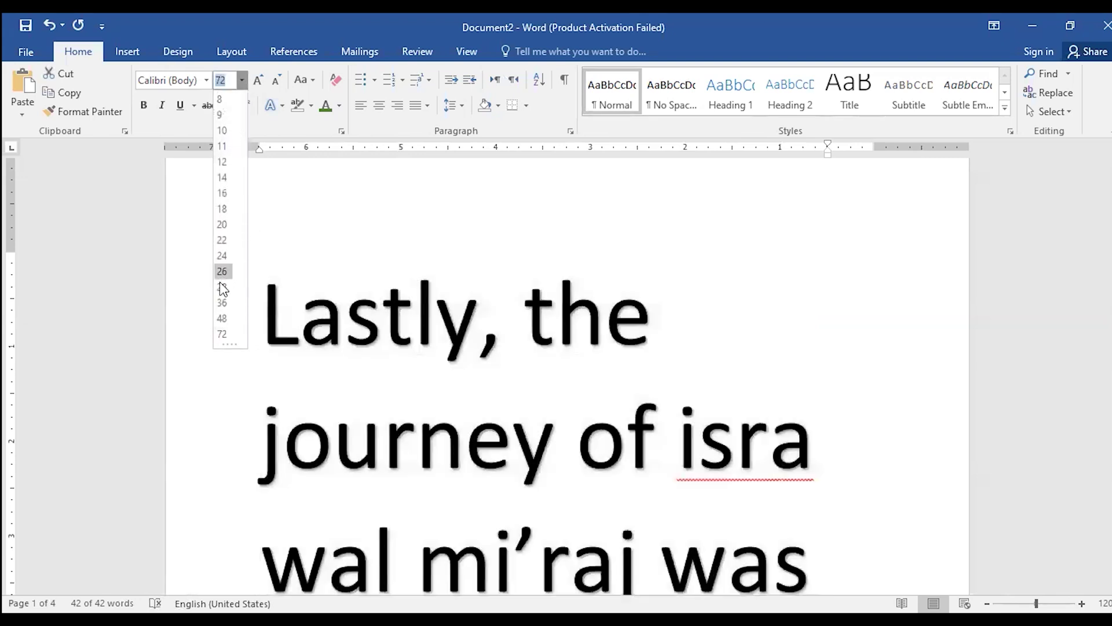
pyautogui.click(219, 288)
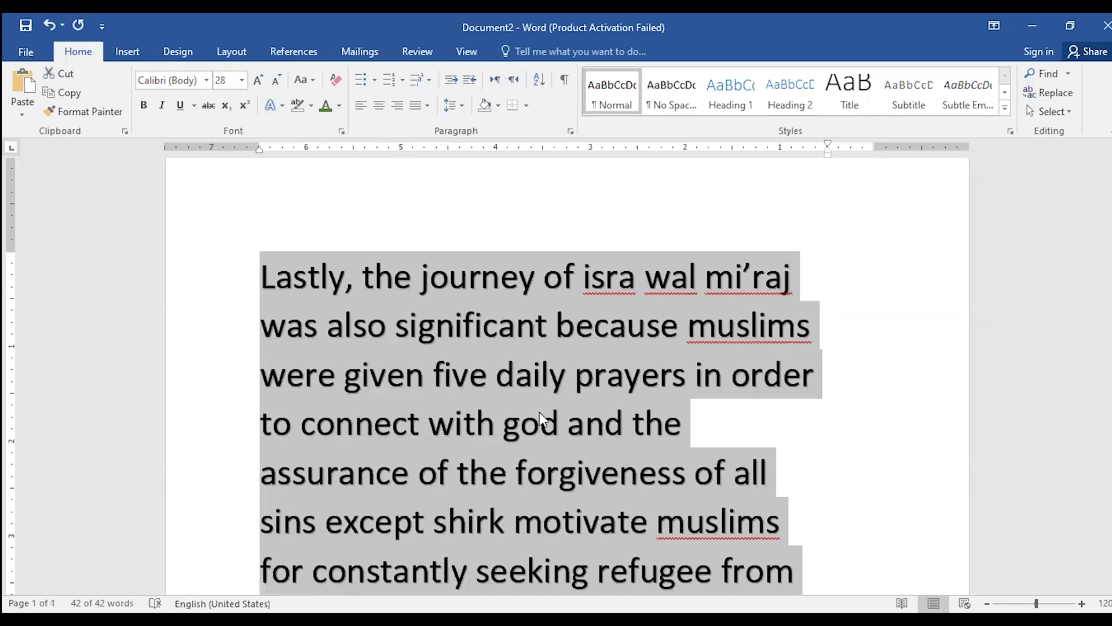
pyautogui.scroll(-3, 527, 377)
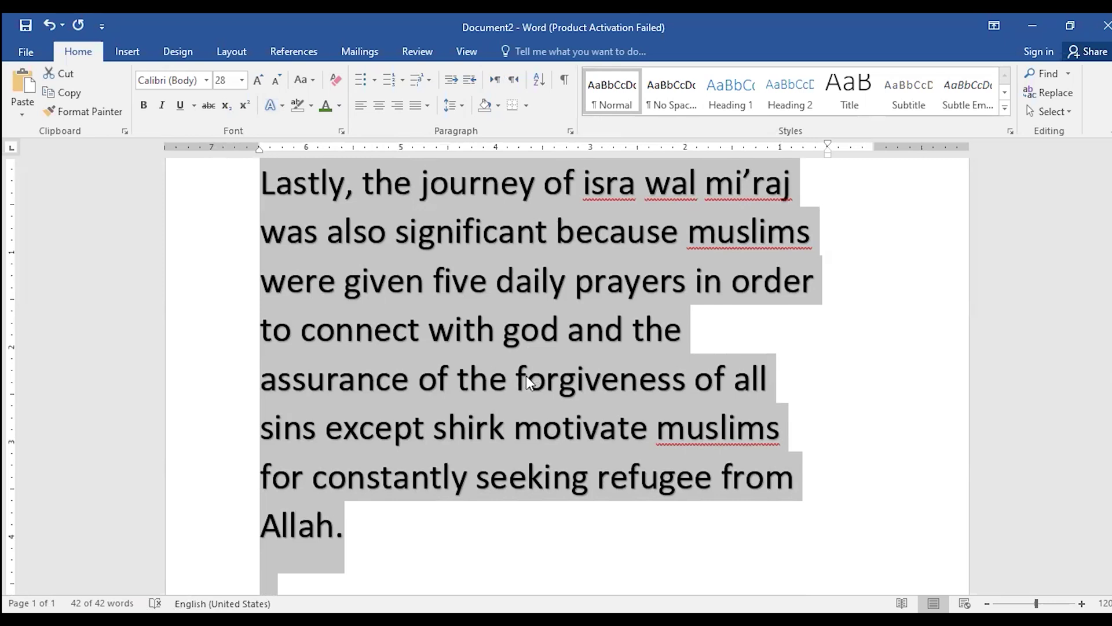
# - Clear the current selection and select the whole paragraph backward from its end
pyautogui.click(526, 376)
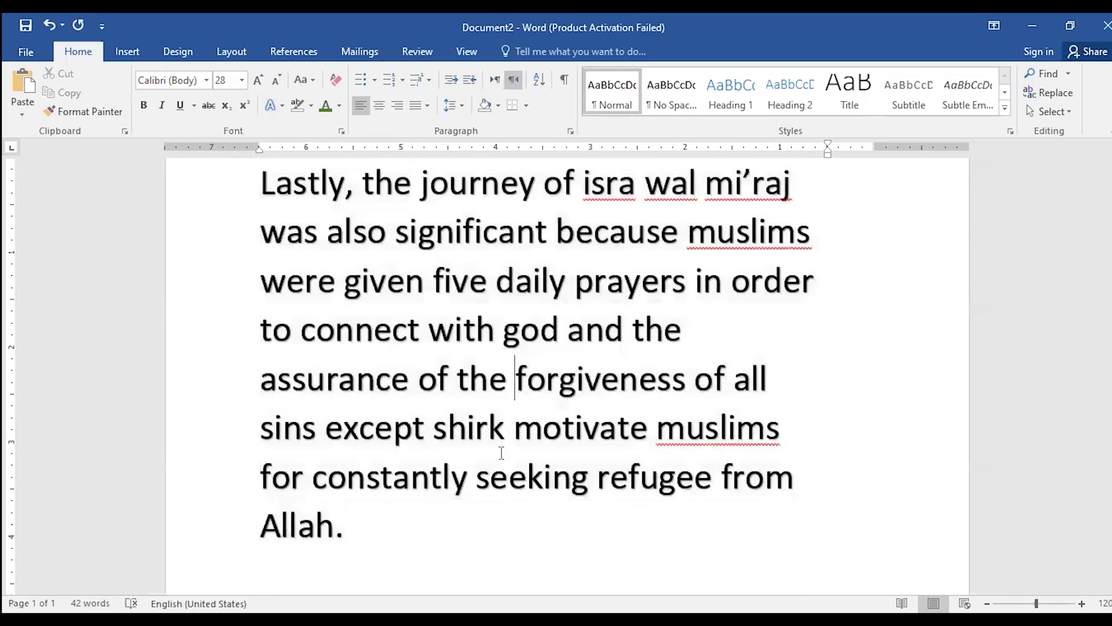
pyautogui.scroll(1, 350, 529)
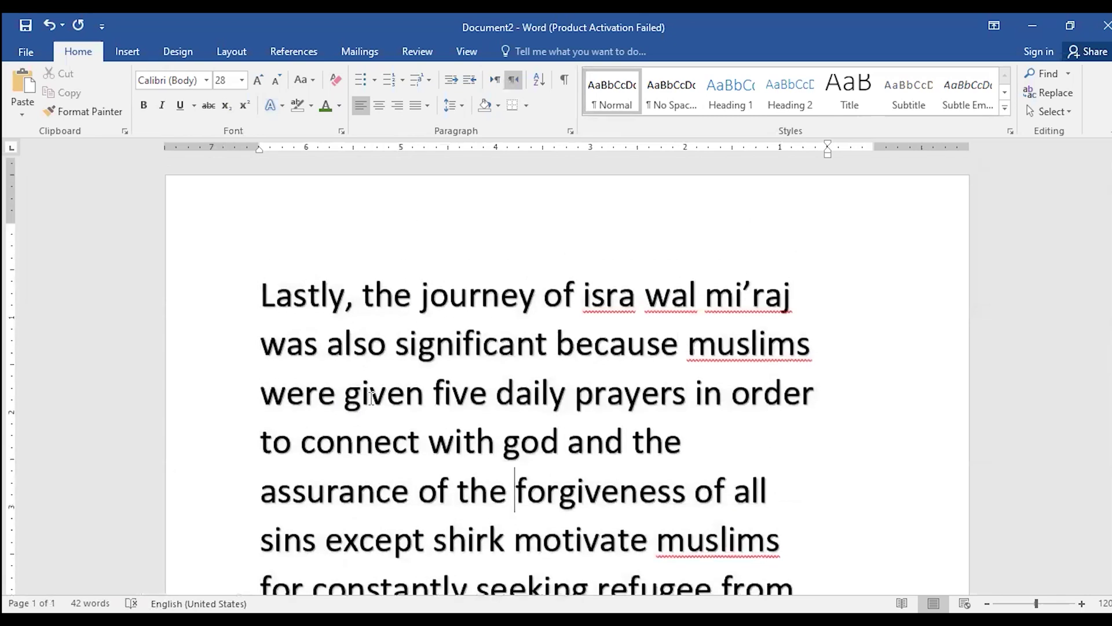
pyautogui.scroll(-1, 379, 509)
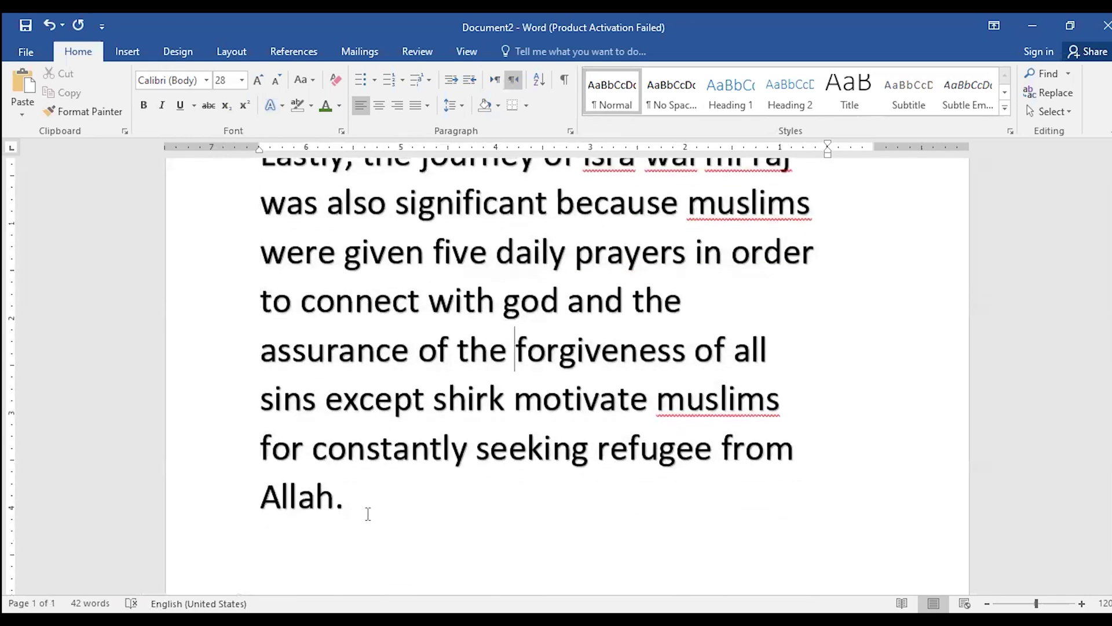
pyautogui.moveTo(368, 514); pyautogui.dragTo(242, 245)
# - Starting inside "connect", extend a selection backward character by character to "Lastly" and copy the selected text
pyautogui.click(408, 412)
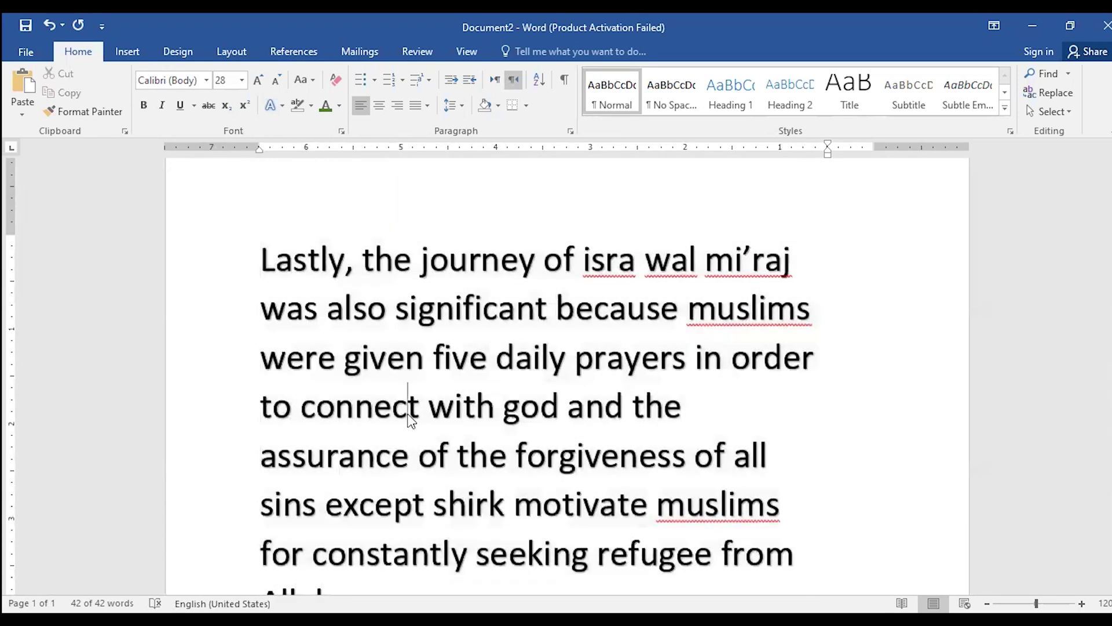
pyautogui.scroll(-1, 409, 411)
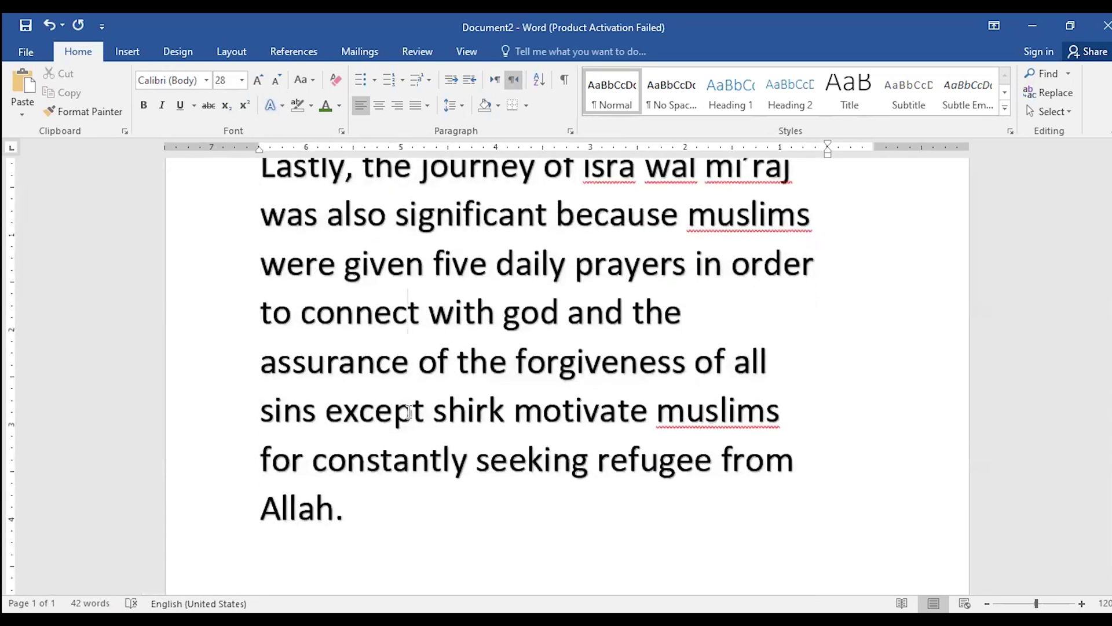
pyautogui.hotkey('shift', 'Left')
pyautogui.hotkey('shift', 'Left')
pyautogui.hotkey('shift', 'Left')
pyautogui.hotkey('shift', 'Left')
pyautogui.hotkey('shift', 'Left')
pyautogui.hotkey('shift', 'Left')
pyautogui.hotkey('shift', 'Left')
pyautogui.hotkey('shift', 'Left')
pyautogui.hotkey('shift', 'Left')
pyautogui.hotkey('shift', 'Left')
pyautogui.hotkey('shift', 'Left')
pyautogui.hotkey('shift', 'Left')
pyautogui.hotkey('shift', 'Left')
pyautogui.hotkey('shift', 'Left')
pyautogui.hotkey('shift', 'Left')
pyautogui.hotkey('shift', 'Left')
pyautogui.hotkey('shift', 'Left')
pyautogui.hotkey('shift', 'Left')
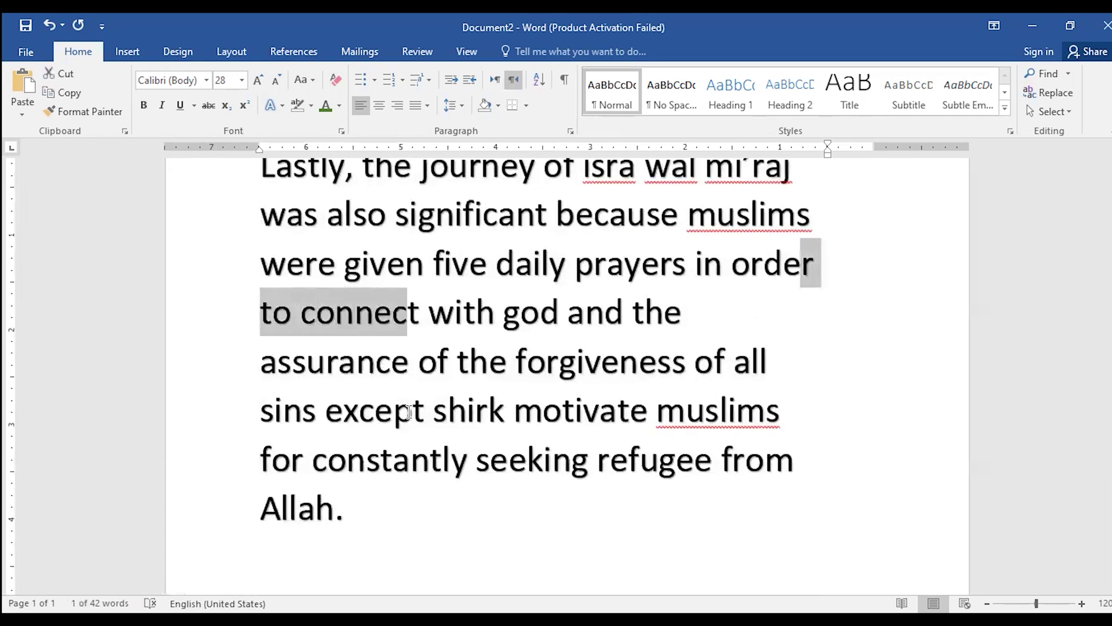
pyautogui.hotkey('shift', 'Left')
pyautogui.hotkey('shift', 'Left')
pyautogui.hotkey('shift', 'Left')
pyautogui.hotkey('shift', 'Left')
pyautogui.hotkey('shift', 'Left')
pyautogui.hotkey('shift', 'Left')
pyautogui.hotkey('shift', 'Left')
pyautogui.hotkey('shift', 'Left')
pyautogui.hotkey('shift', 'Left')
pyautogui.hotkey('shift', 'Left')
pyautogui.hotkey('shift', 'Left')
pyautogui.hotkey('shift', 'Left')
pyautogui.hotkey('shift', 'Left')
pyautogui.hotkey('shift', 'Left')
pyautogui.hotkey('shift', 'Left')
pyautogui.hotkey('shift', 'Left')
pyautogui.hotkey('shift', 'Left')
pyautogui.hotkey('shift', 'Left')
pyautogui.hotkey('shift', 'Left')
pyautogui.hotkey('shift', 'Left')
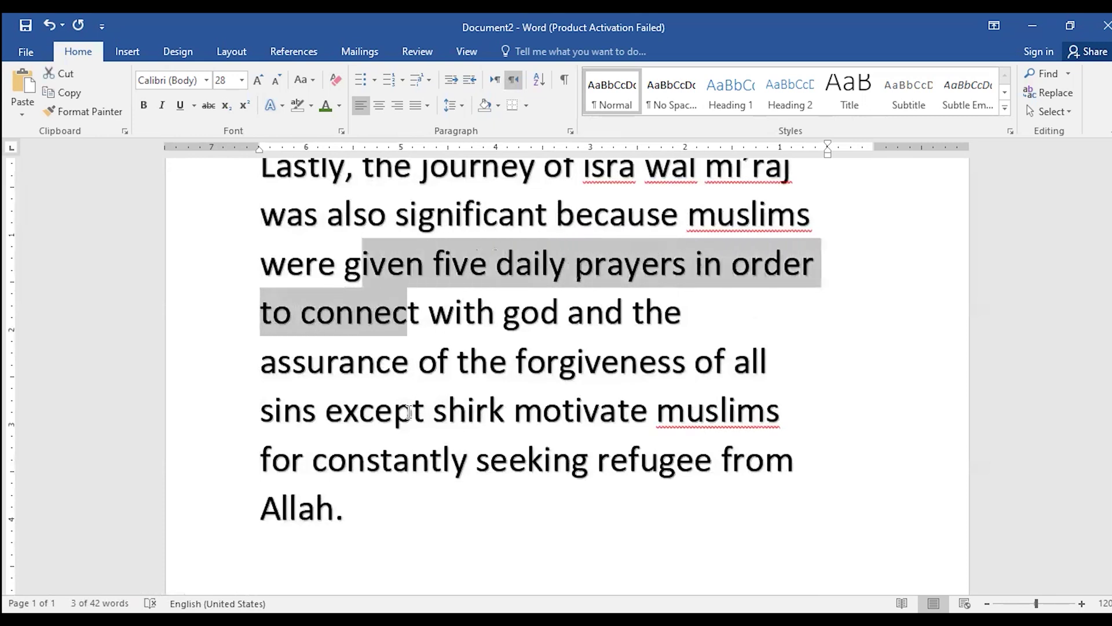
pyautogui.hotkey('shift', 'Left')
pyautogui.hotkey('shift', 'Left')
pyautogui.hotkey('shift', 'Left')
pyautogui.hotkey('shift', 'Left')
pyautogui.hotkey('shift', 'Left')
pyautogui.hotkey('shift', 'Left')
pyautogui.hotkey('shift', 'Left')
pyautogui.hotkey('shift', 'Left')
pyautogui.hotkey('shift', 'Left')
pyautogui.hotkey('shift', 'Left')
pyautogui.hotkey('shift', 'Left')
pyautogui.hotkey('shift', 'Left')
pyautogui.hotkey('shift', 'Left')
pyautogui.hotkey('shift', 'Left')
pyautogui.hotkey('shift', 'Left')
pyautogui.hotkey('shift', 'Left')
pyautogui.hotkey('shift', 'Left')
pyautogui.hotkey('shift', 'Left')
pyautogui.hotkey('shift', 'Left')
pyautogui.hotkey('shift', 'Left')
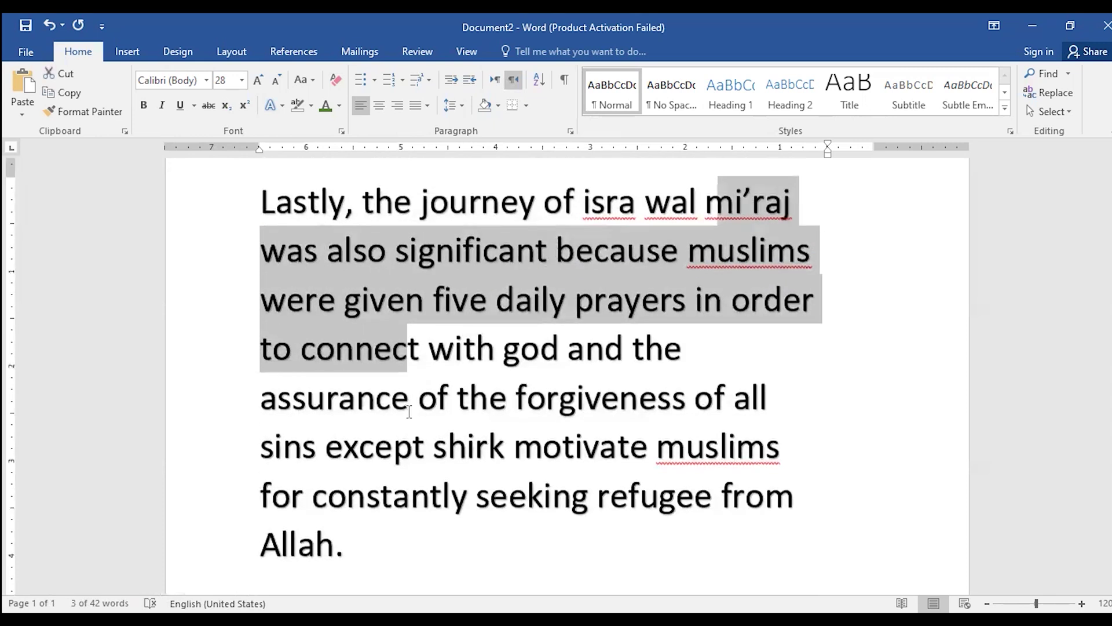
pyautogui.hotkey('shift', 'Left')
pyautogui.hotkey('shift', 'Left')
pyautogui.hotkey('shift', 'Left')
pyautogui.hotkey('shift', 'Left')
pyautogui.hotkey('shift', 'Left')
pyautogui.hotkey('shift', 'Left')
pyautogui.hotkey('shift', 'Left')
pyautogui.hotkey('shift', 'Left')
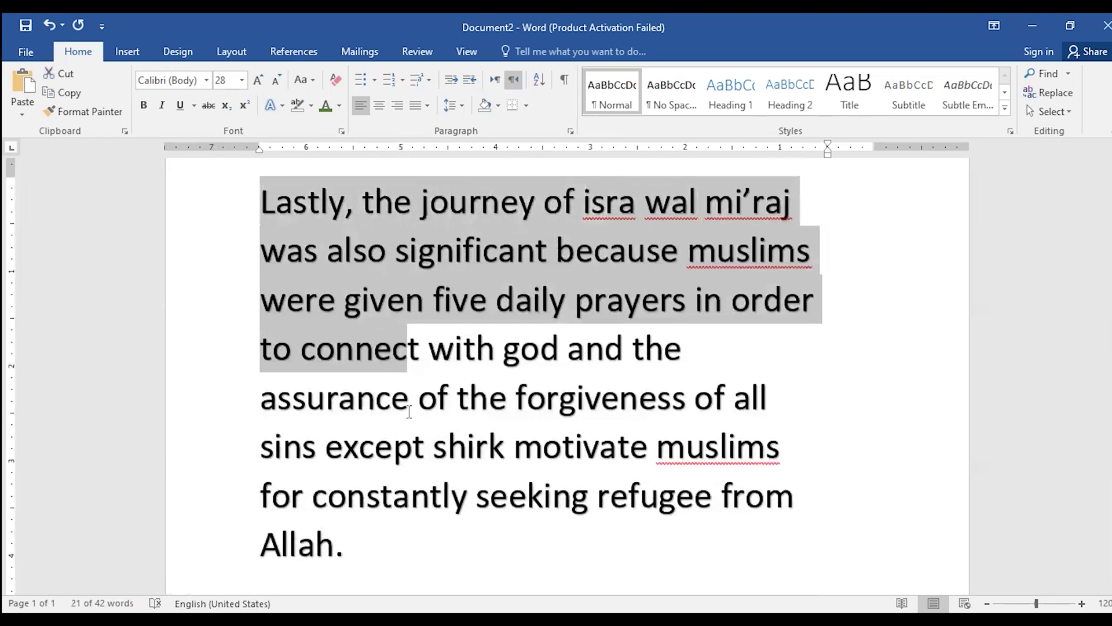
pyautogui.rightClick(398, 203)
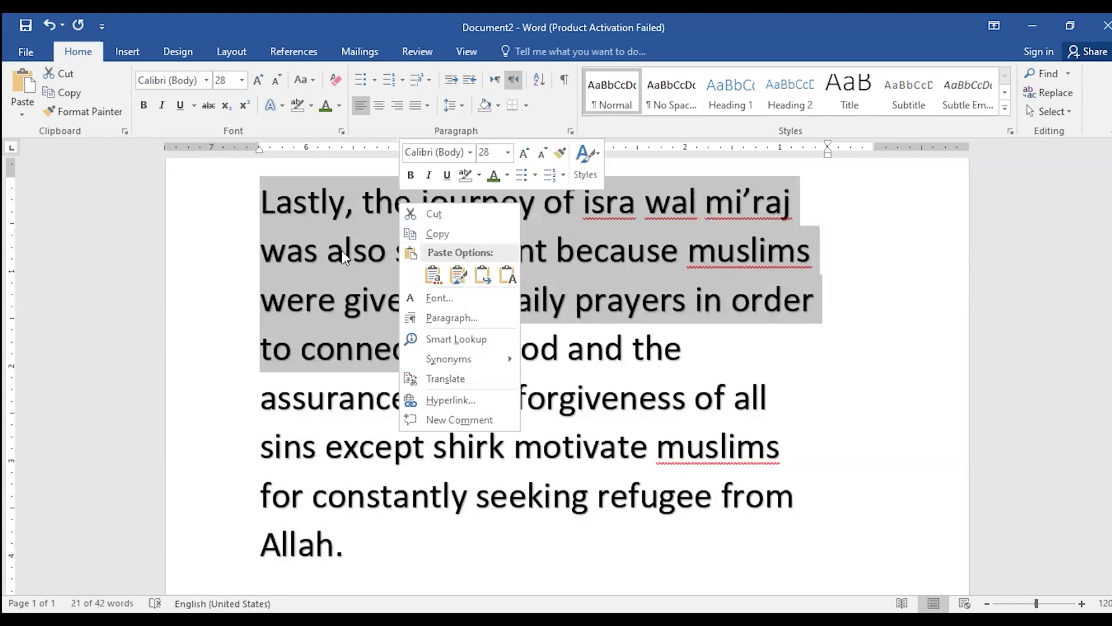
pyautogui.press('Escape')
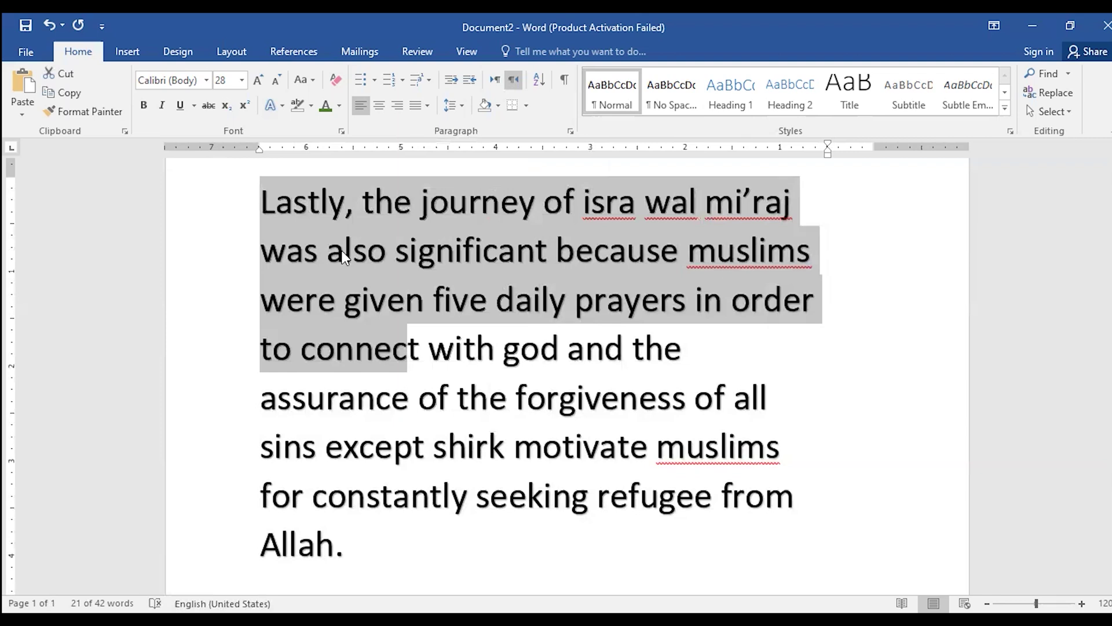
pyautogui.hotkey('ctrl', 'c')
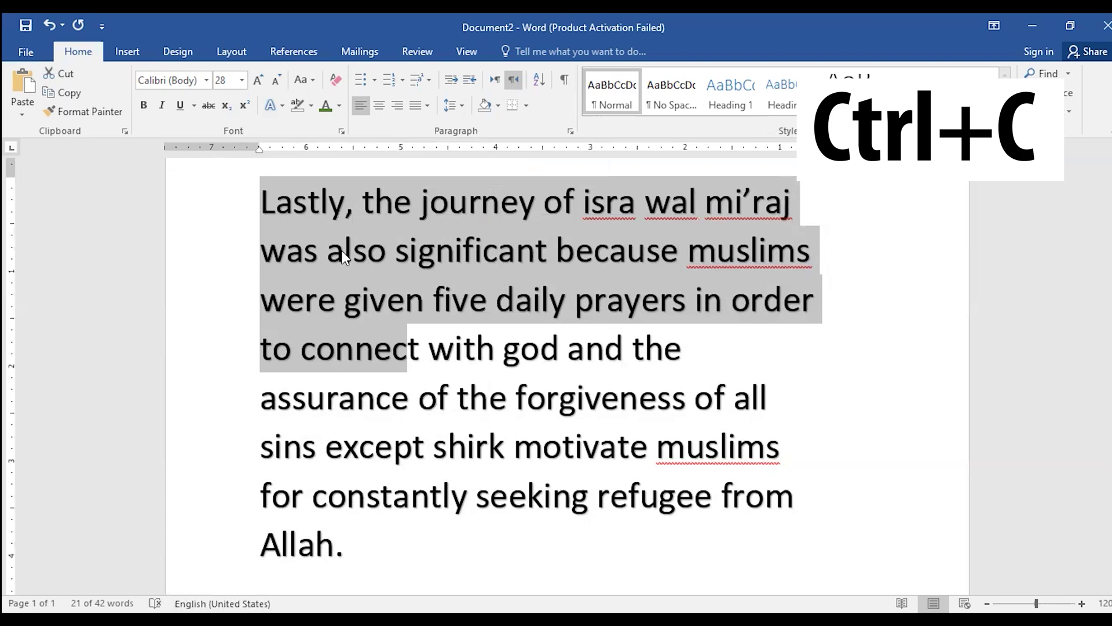
# - Start a new paragraph after "Allah." and paste the copied text there twice
pyautogui.click(410, 496)
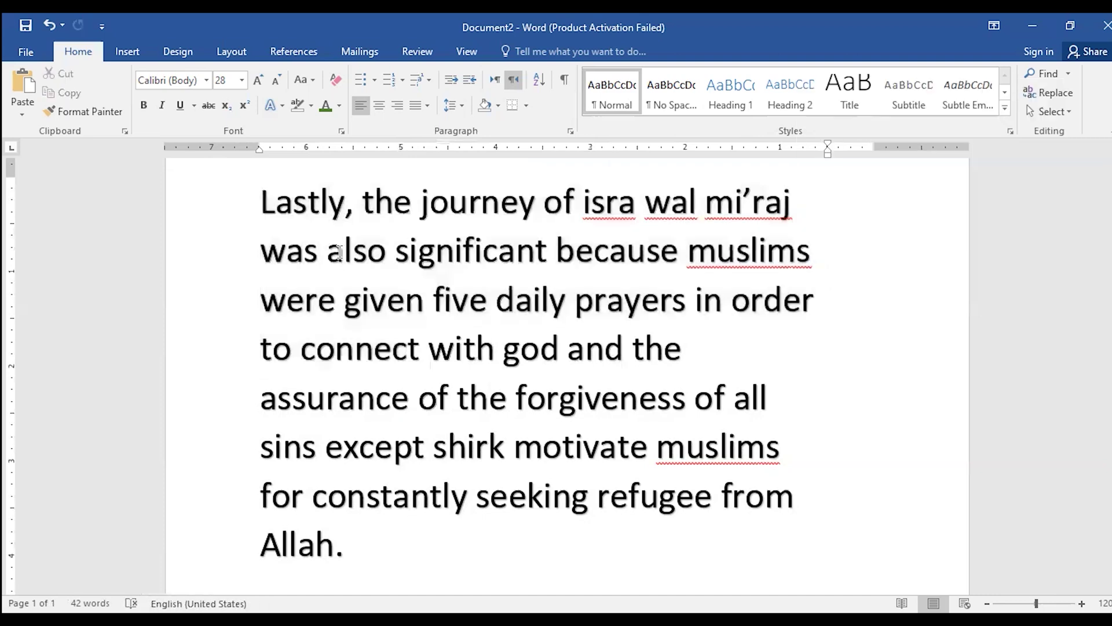
pyautogui.scroll(-2, 365, 319)
pyautogui.click(365, 404)
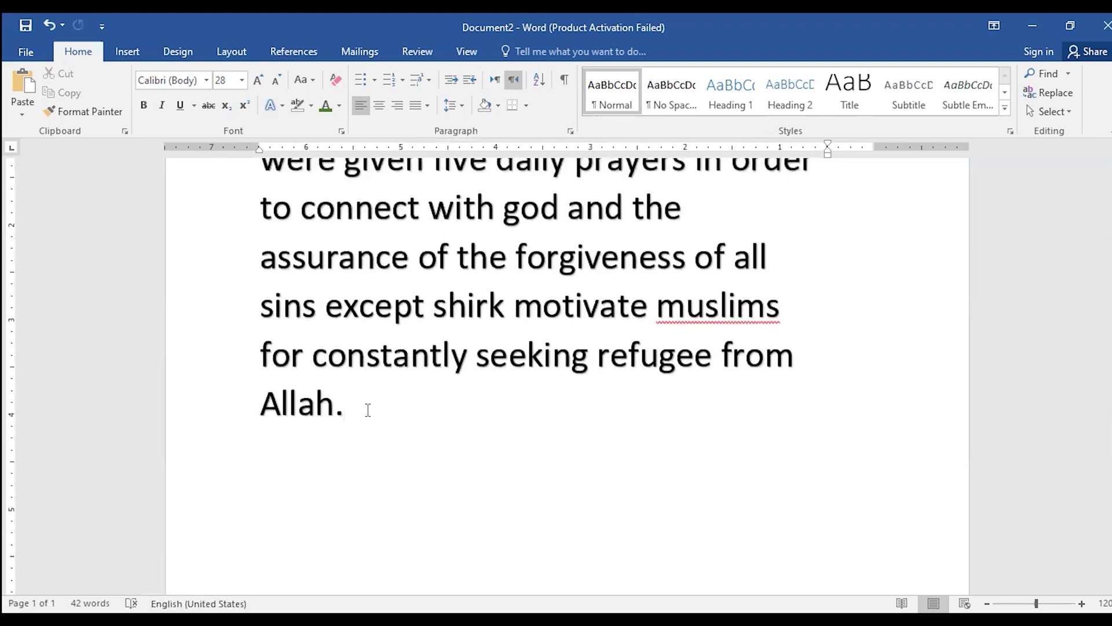
pyautogui.press('Return')
pyautogui.hotkey('ctrl', 'v')
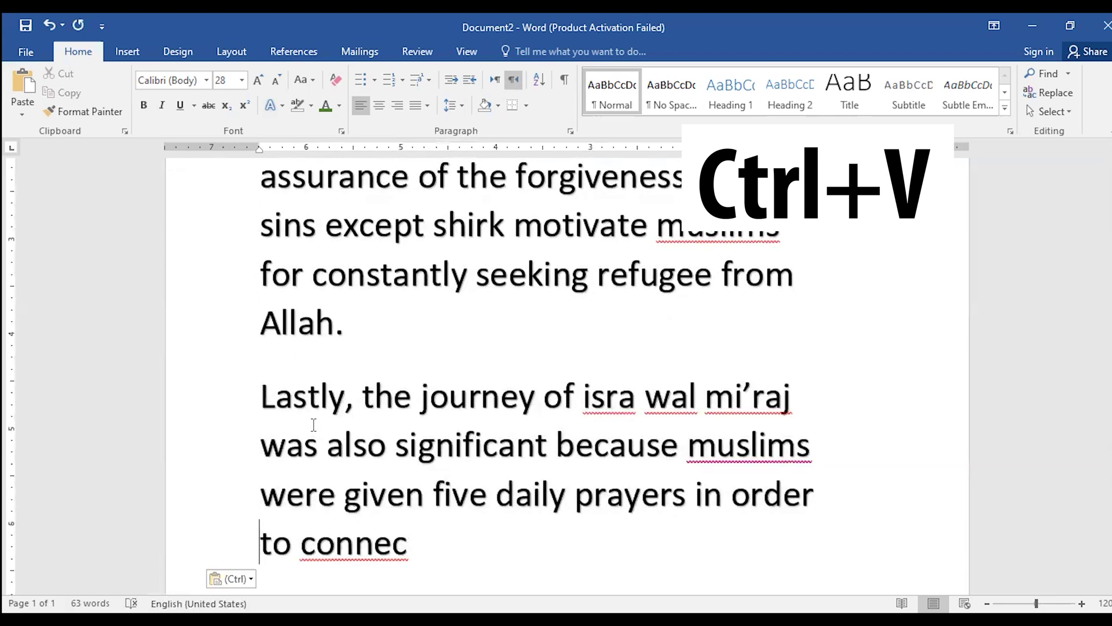
pyautogui.hotkey('ctrl', 'v')
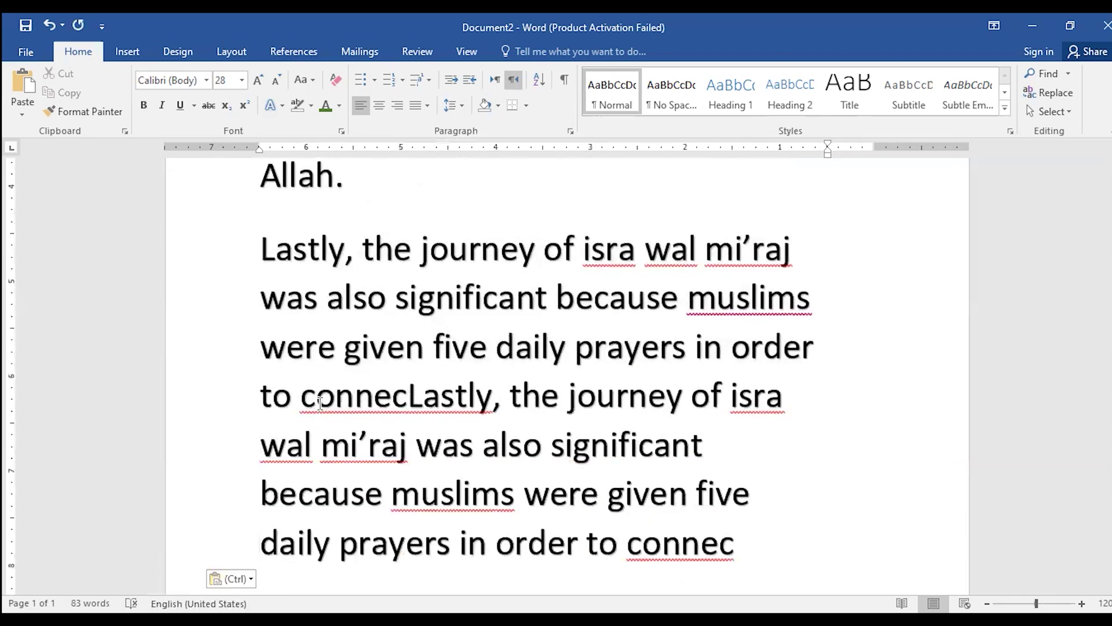
# - Select both pasted copies and compare them with the original paragraph above
pyautogui.scroll(-3, 320, 403)
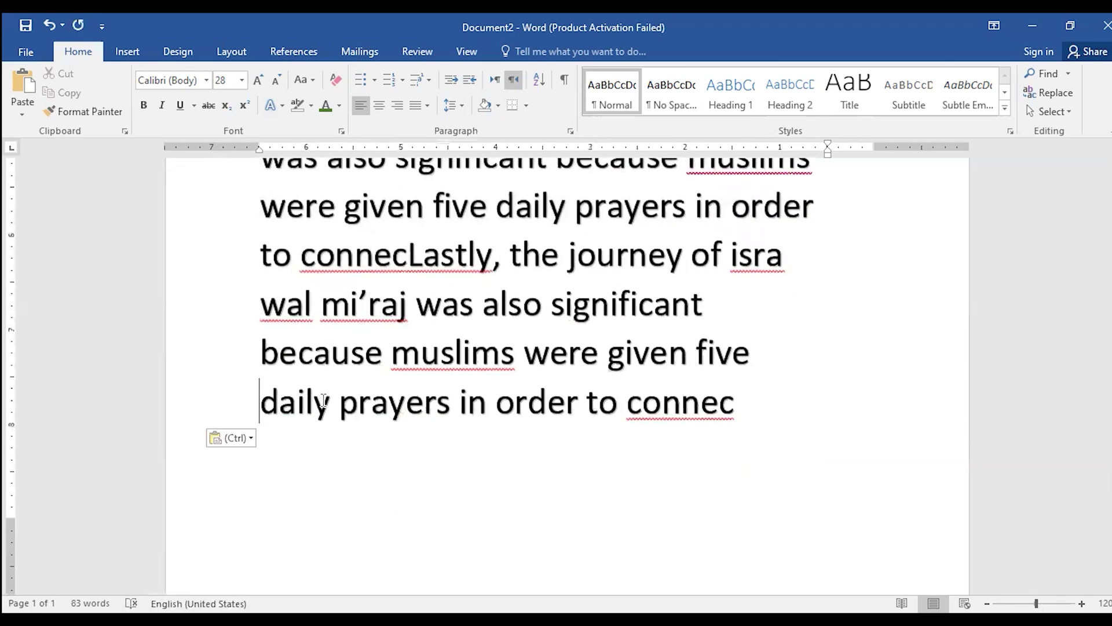
pyautogui.scroll(1, 323, 401)
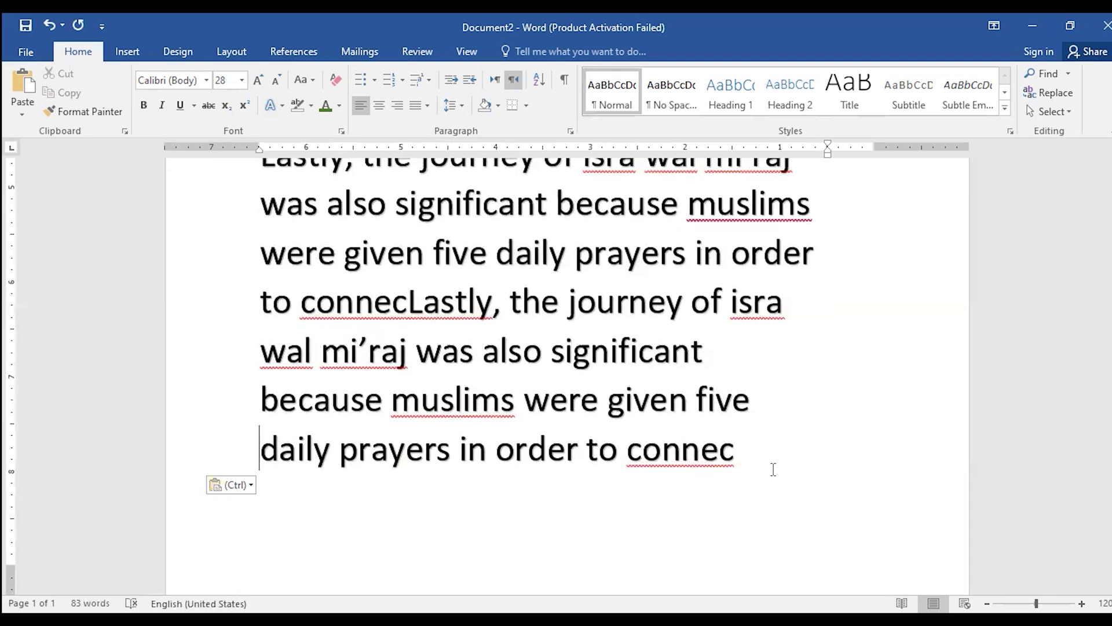
pyautogui.moveTo(762, 461); pyautogui.dragTo(227, 163)
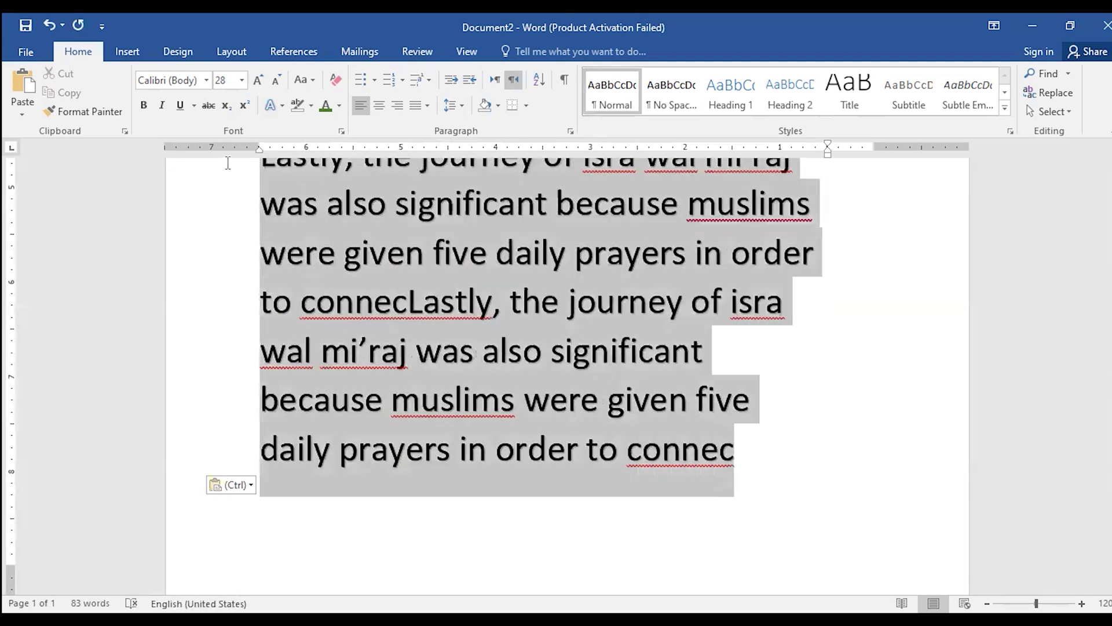
pyautogui.scroll(3, 277, 284)
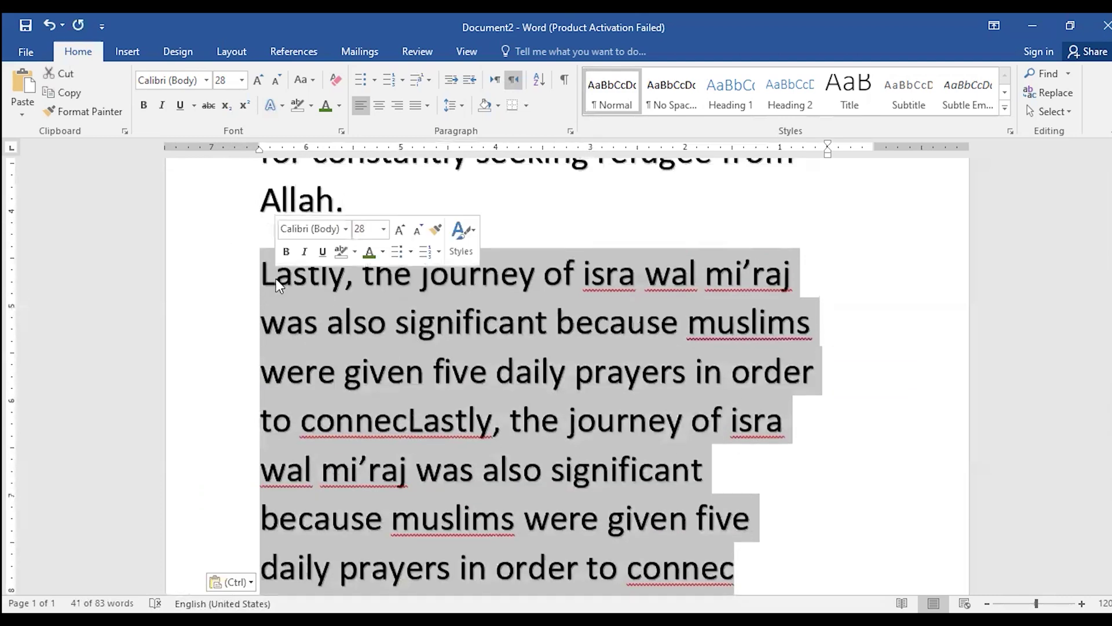
pyautogui.scroll(8, 277, 284)
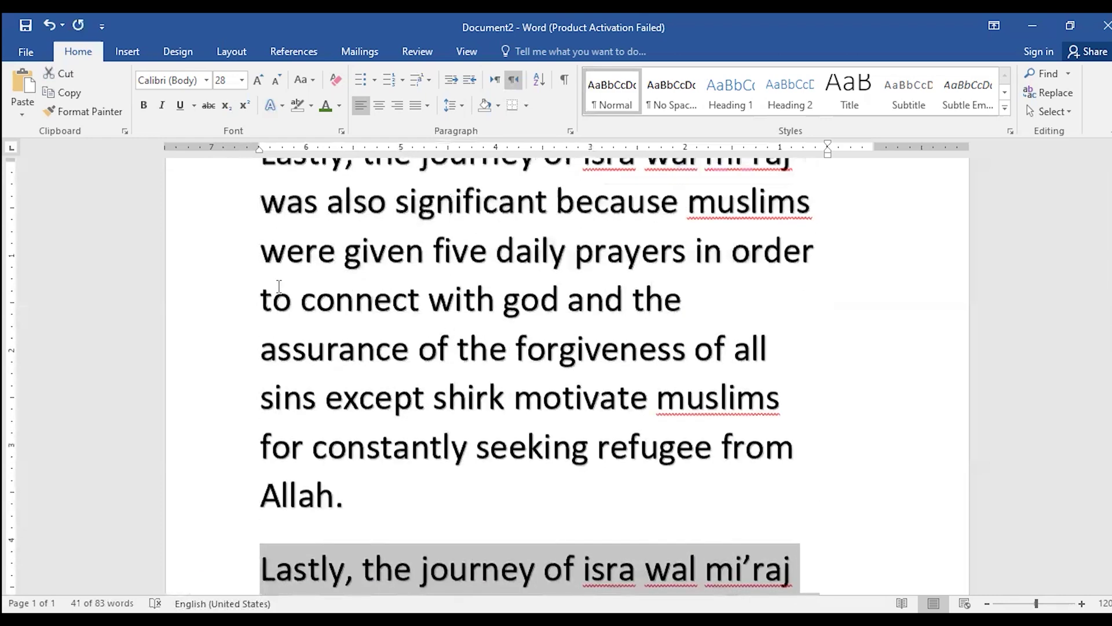
# - Cut the document's first four lines, from "Lastly" through "god and the"
pyautogui.moveTo(260, 290); pyautogui.dragTo(731, 434)
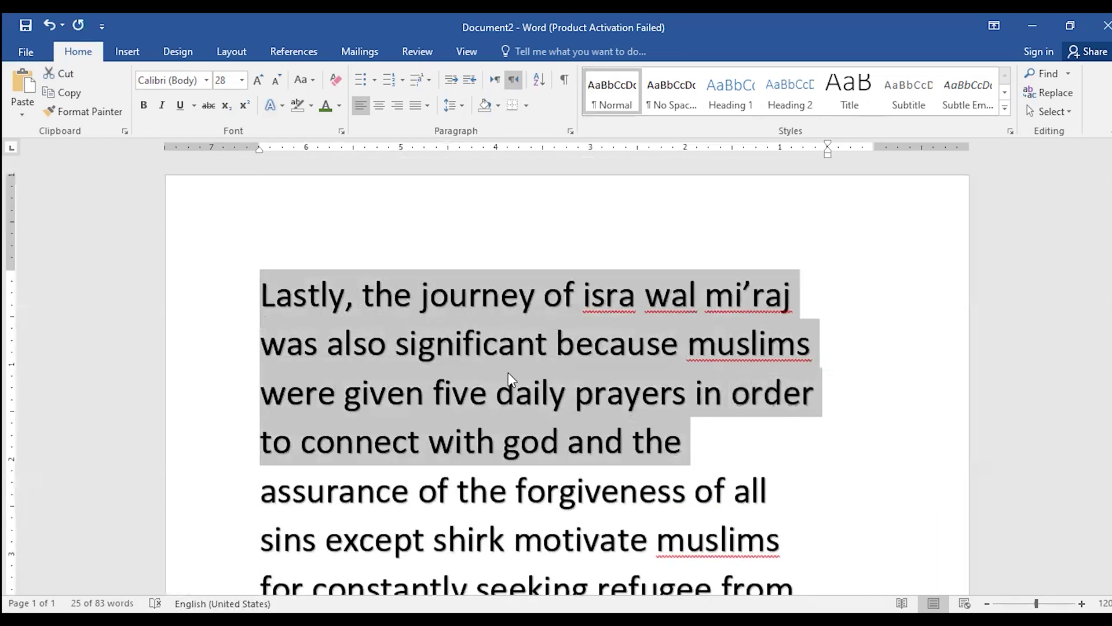
pyautogui.rightClick(460, 376)
pyautogui.click(474, 383)
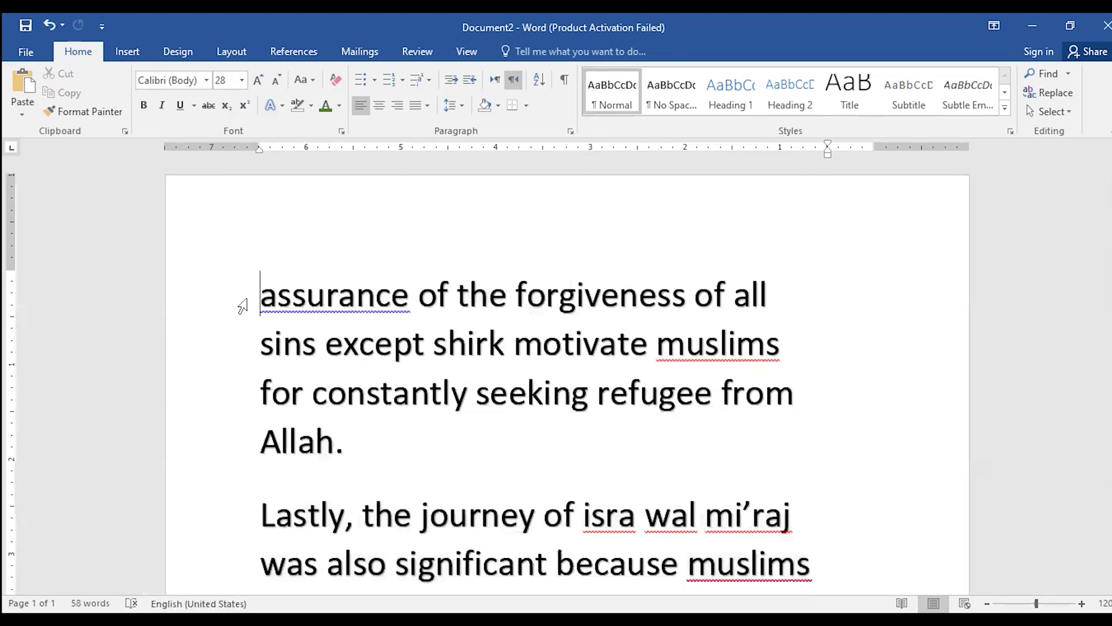
# - Add two line breaks at the end of the document and paste the cut text there
pyautogui.hotkey('ctrl', 'End')
pyautogui.hotkey('ctrl', 'v')
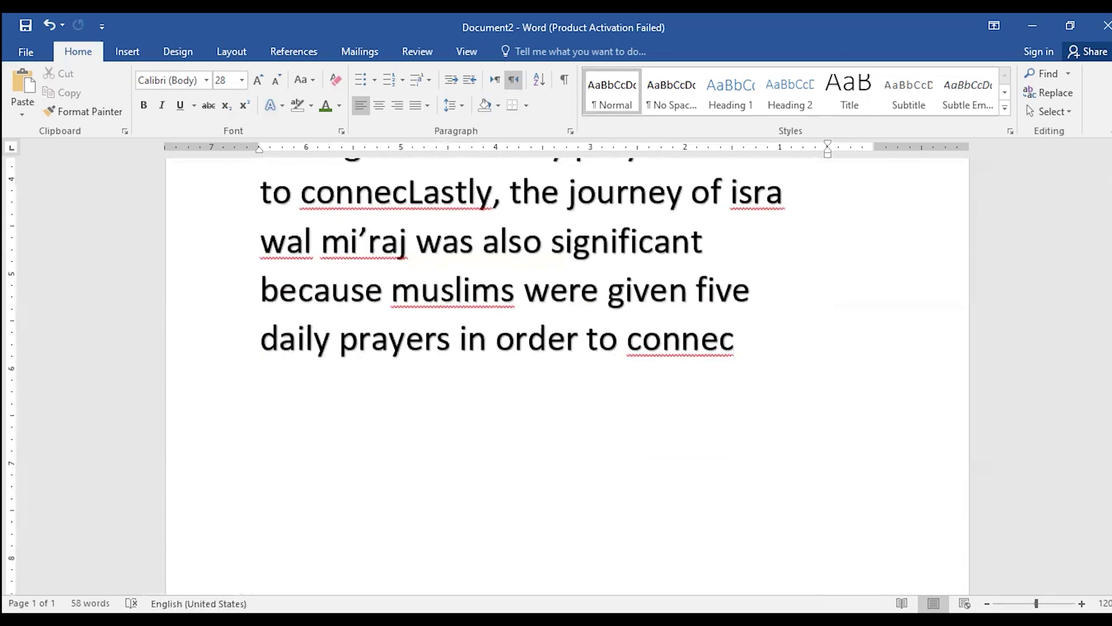
pyautogui.press('Return')
pyautogui.press('Return')
pyautogui.hotkey('ctrl', 'v')
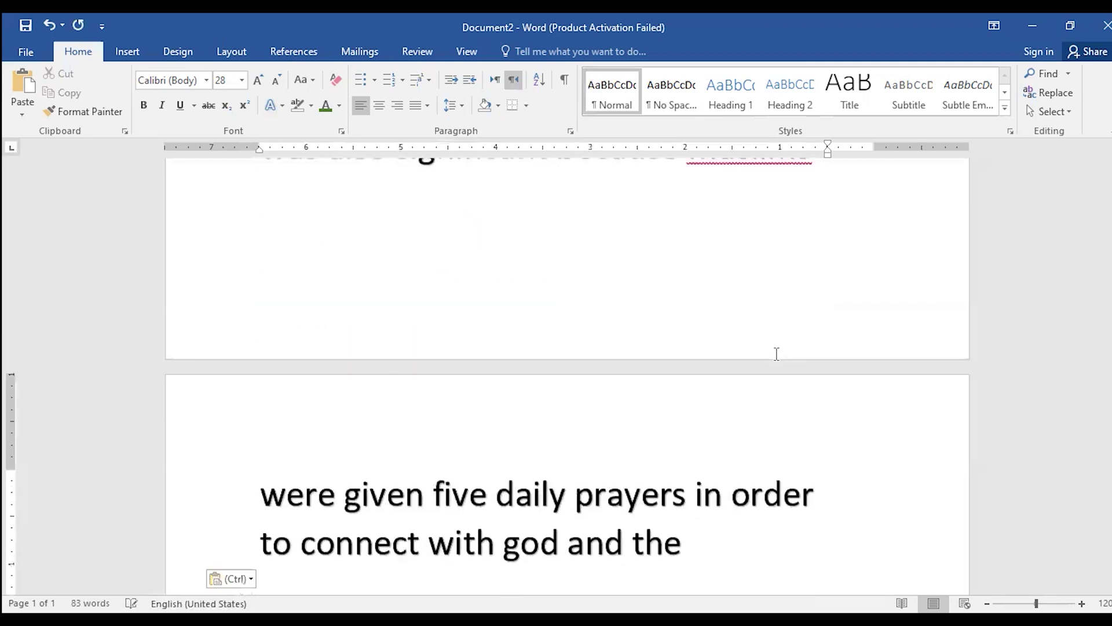
# - Delete the opening paragraph from "assurance" through "Allah." and undo the deletion
pyautogui.scroll(3, 226, 214)
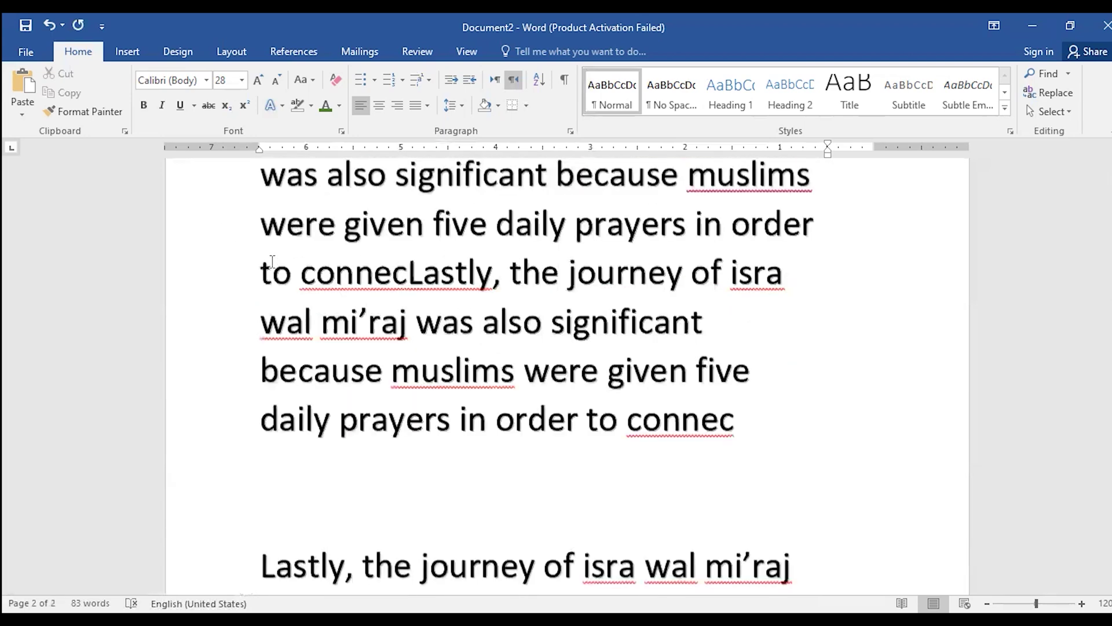
pyautogui.scroll(5, 272, 261)
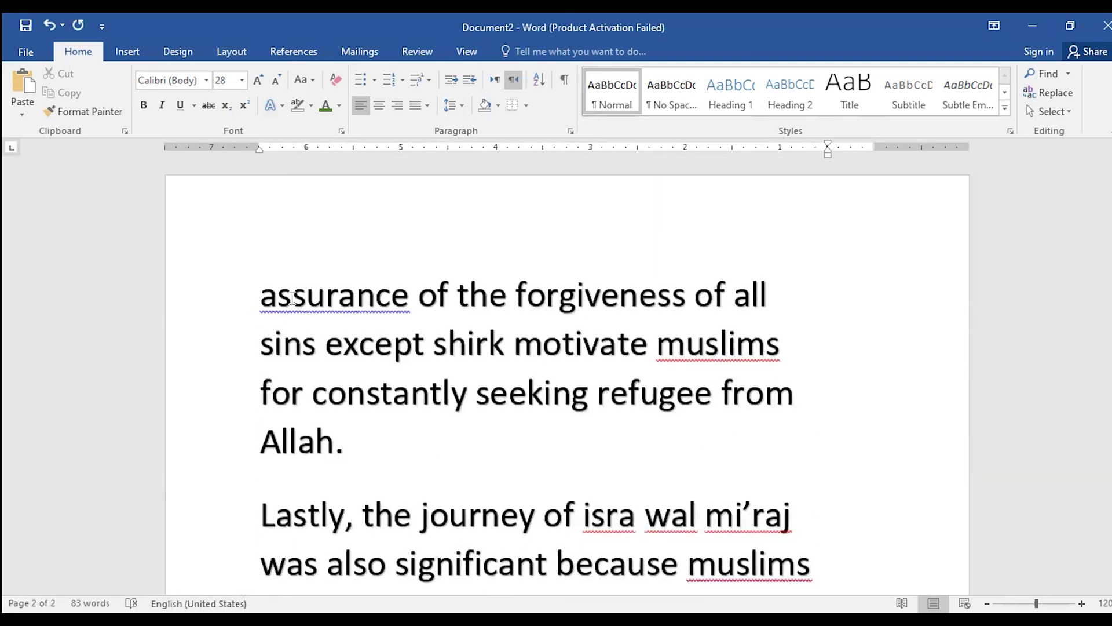
pyautogui.moveTo(293, 298); pyautogui.dragTo(614, 409)
pyautogui.click(491, 394)
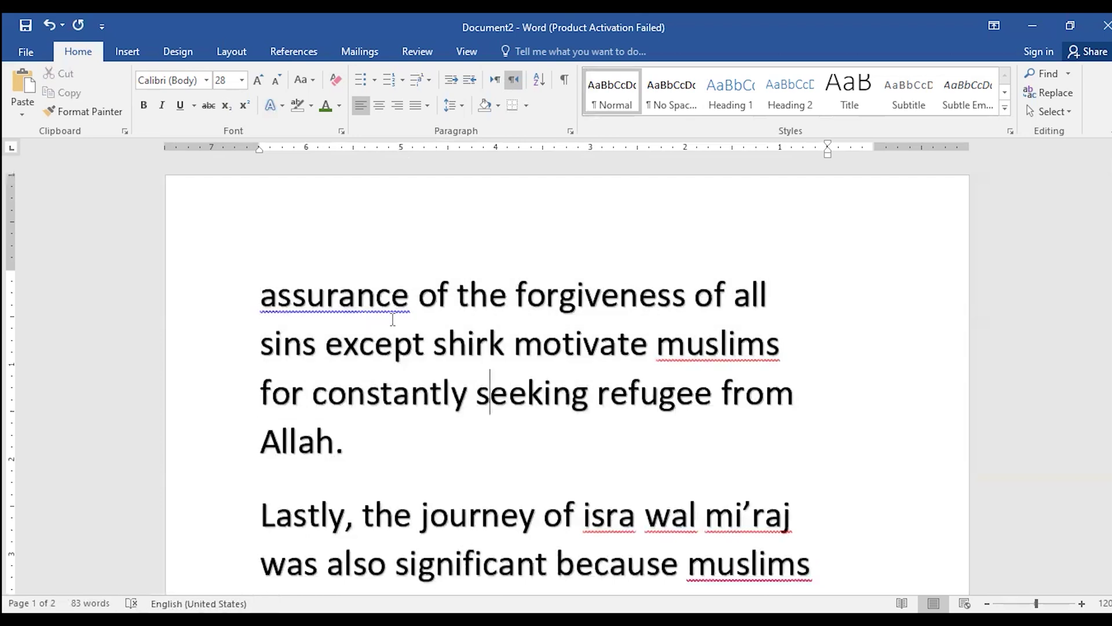
pyautogui.moveTo(393, 319); pyautogui.dragTo(556, 427)
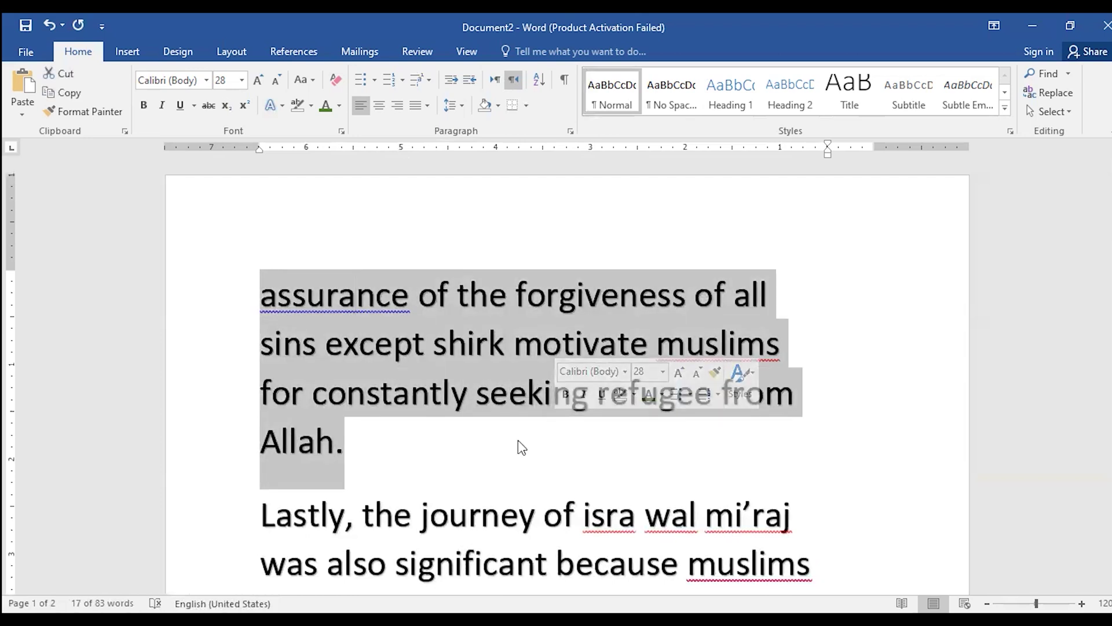
pyautogui.press('BackSpace')
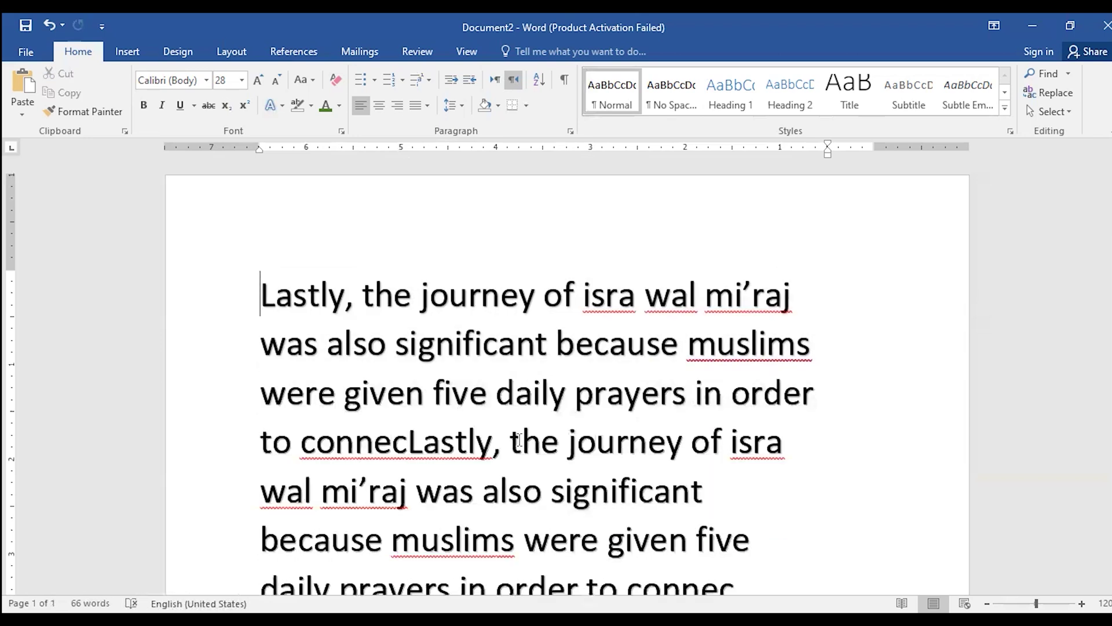
pyautogui.hotkey('ctrl', 'z')
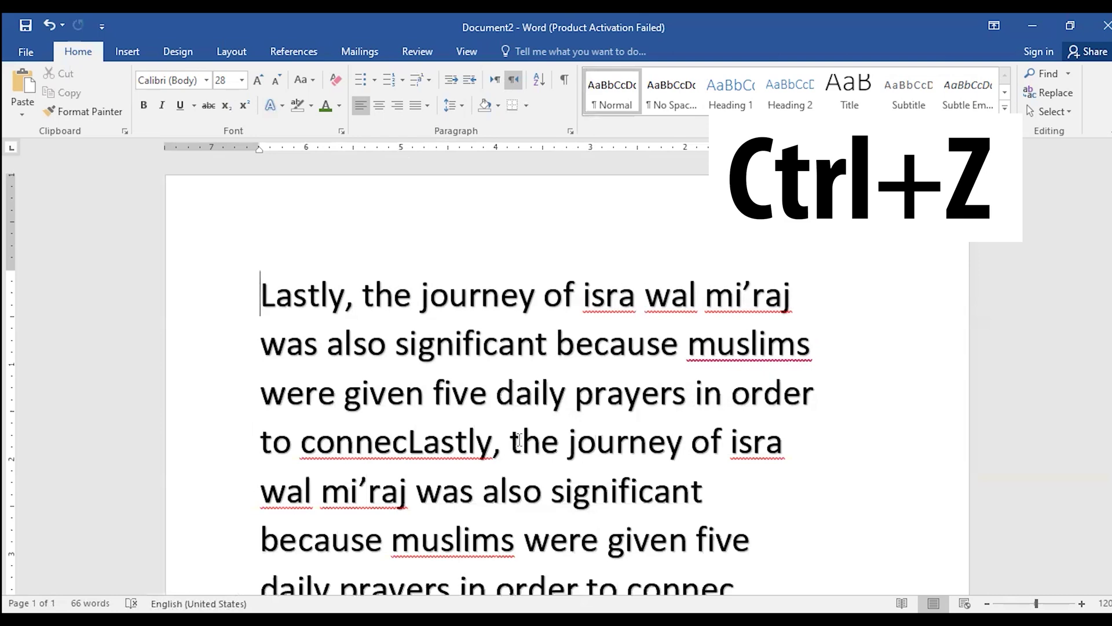
pyautogui.hotkey('ctrl', 'z')
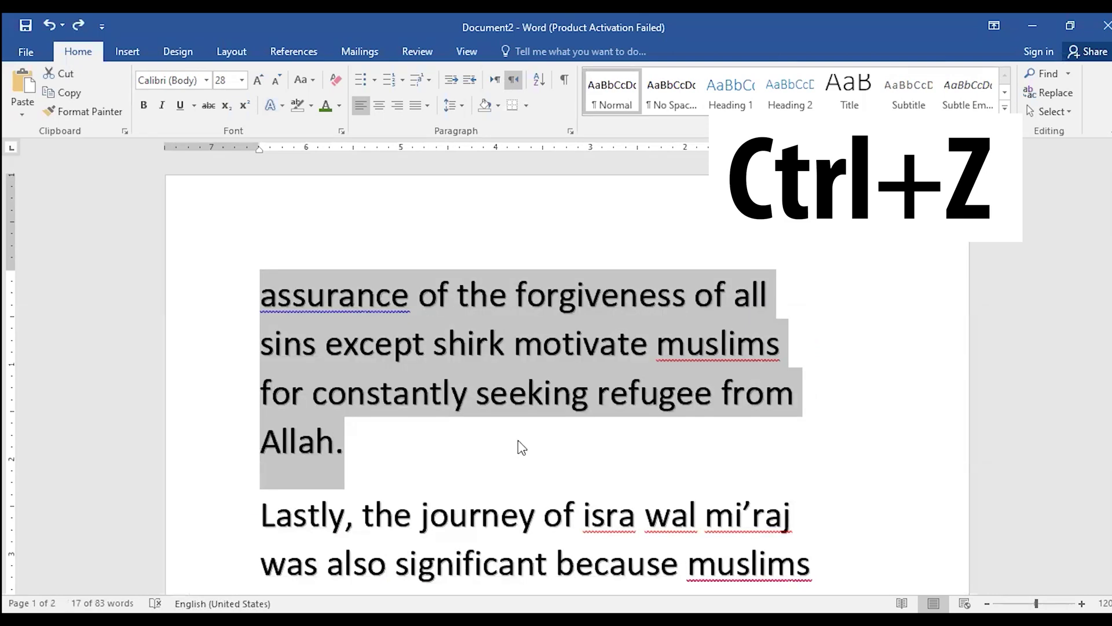
# - Undo the paste of the cut text at the document's end and the line breaks added before it
pyautogui.hotkey('ctrl', 'z')
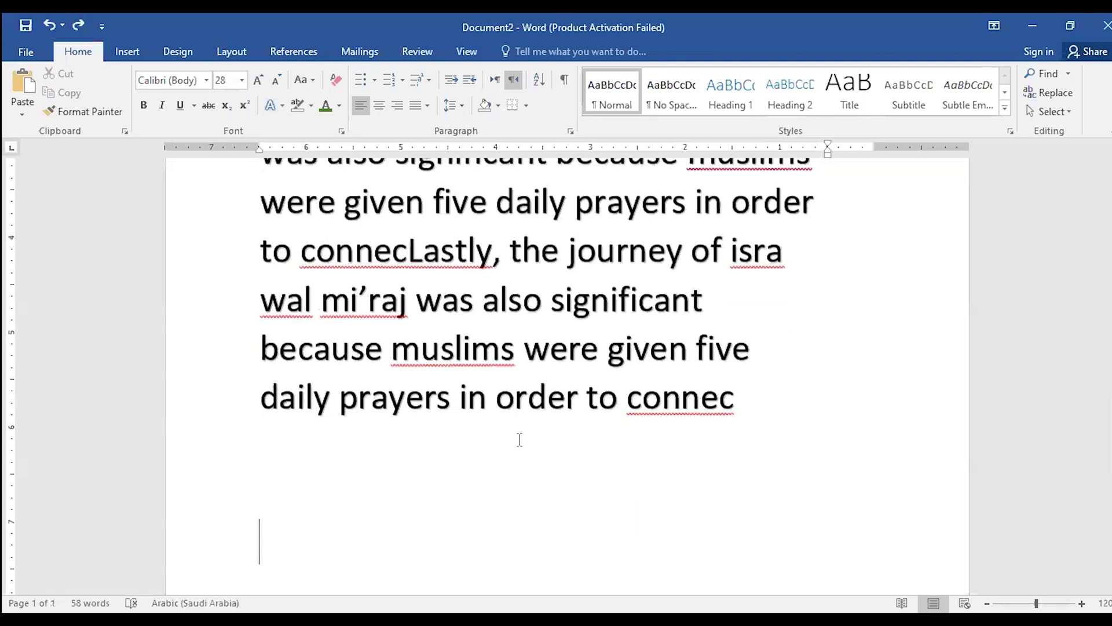
pyautogui.scroll(6, 400, 359)
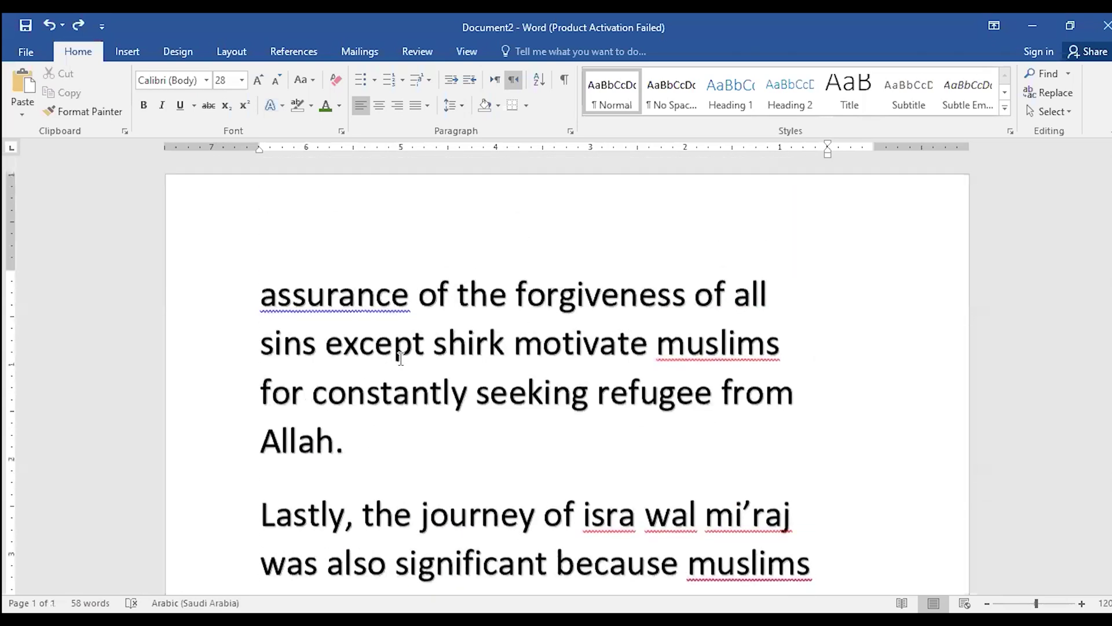
pyautogui.click(49, 25)
pyautogui.scroll(5, 348, 301)
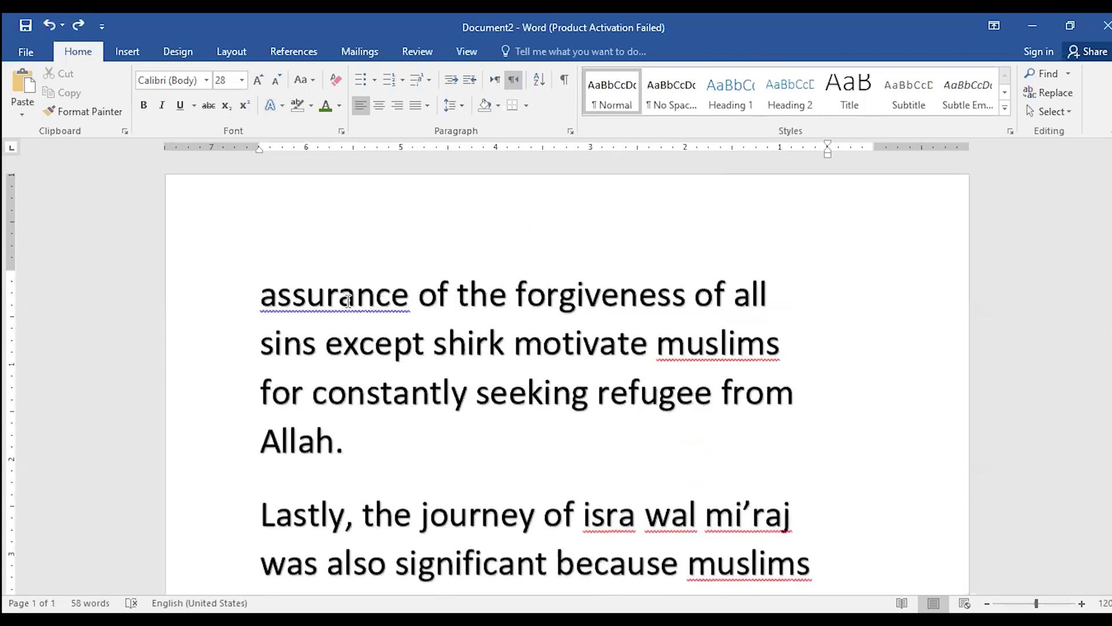
# - Delete the opening paragraph from "assurance" through "Allah." and undo the deletion
pyautogui.tripleClick(572, 461)
pyautogui.click(571, 462)
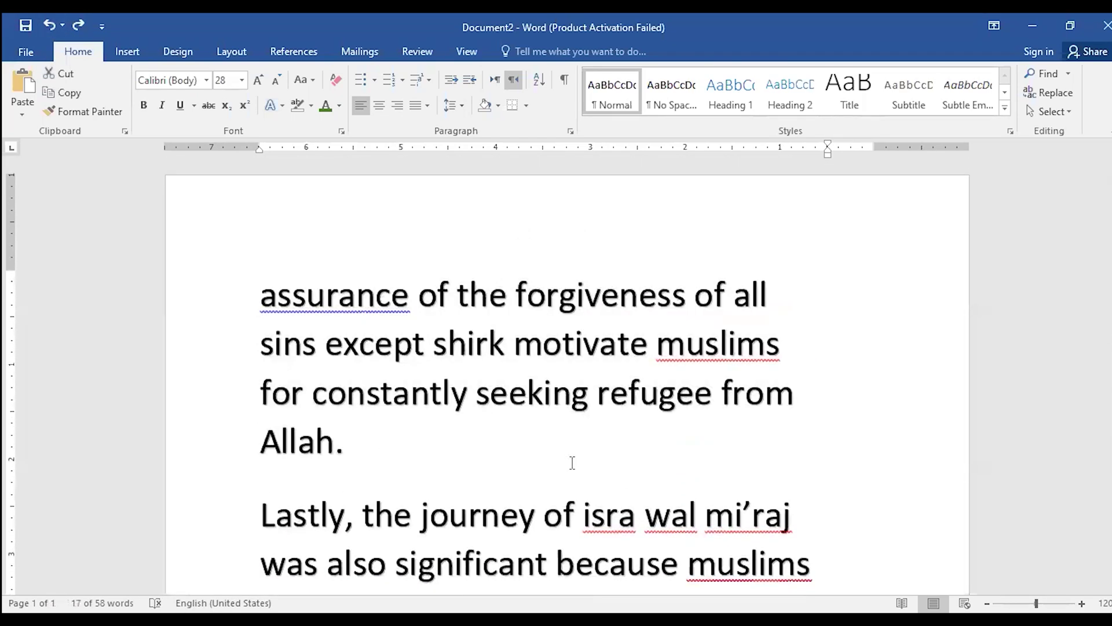
pyautogui.press('Delete')
pyautogui.click(49, 26)
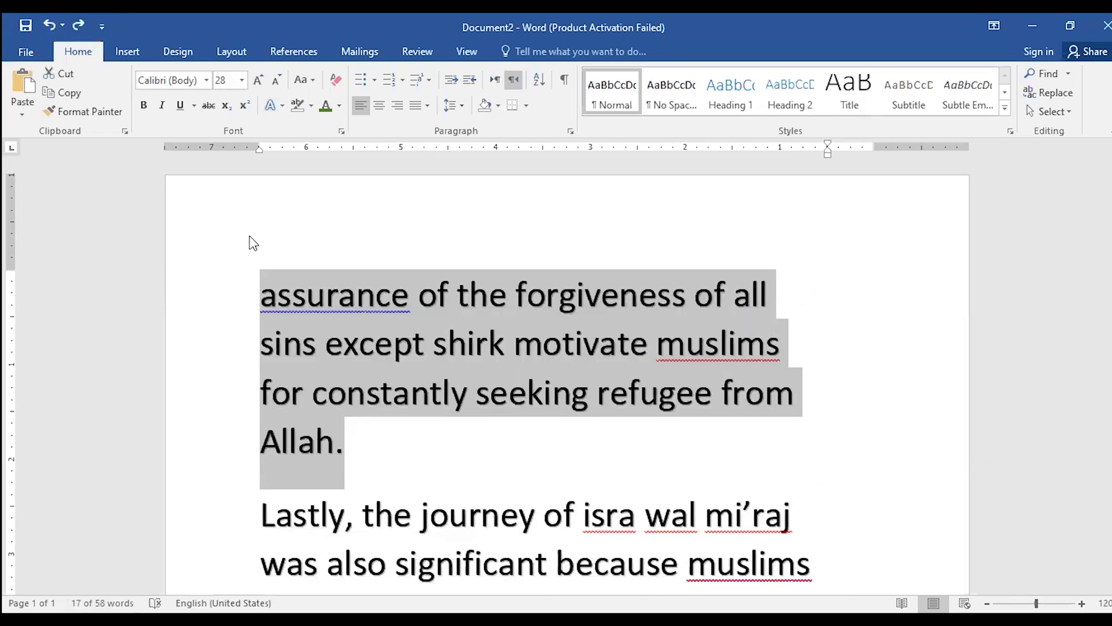
pyautogui.click(526, 292)
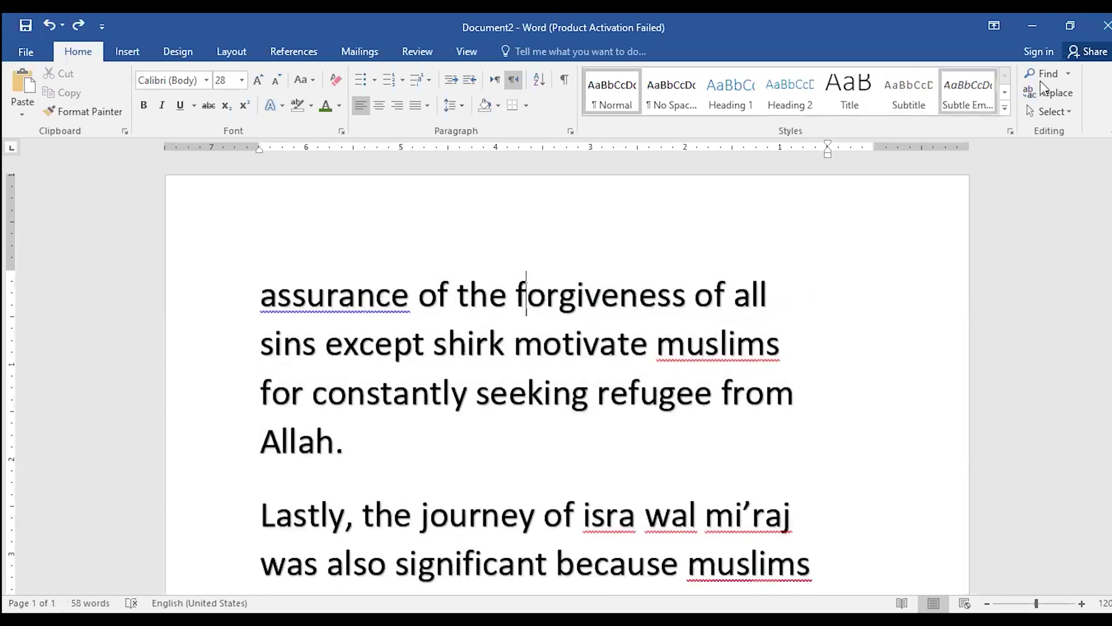
# - Search the document for the word "forgiveness", check the highlighted text, and close the search
pyautogui.click(1047, 73)
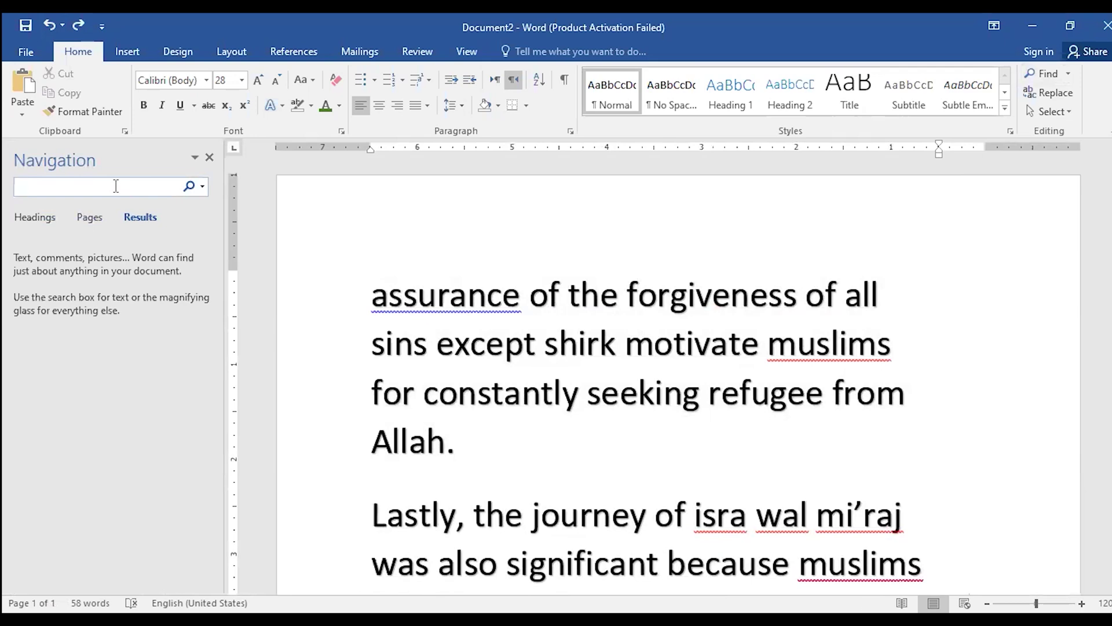
pyautogui.write('for')
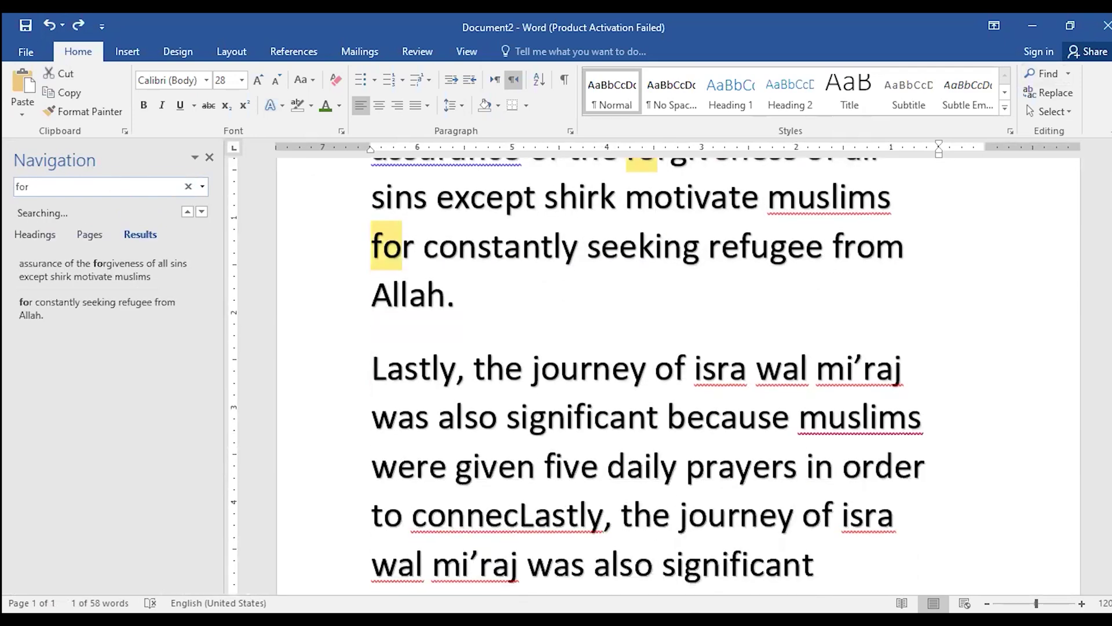
pyautogui.write('gi')
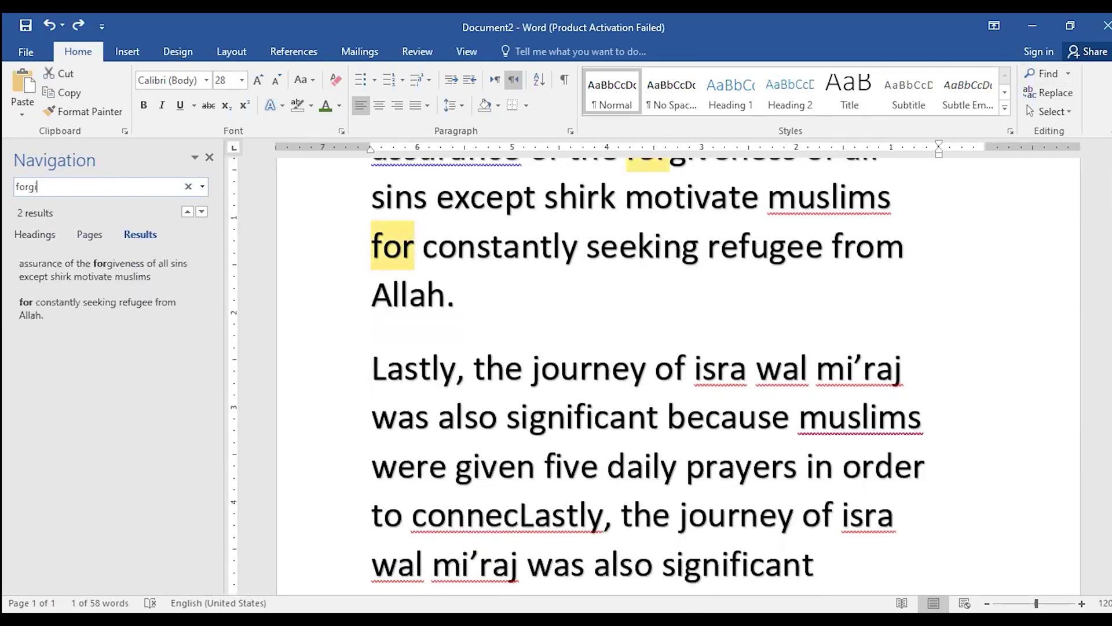
pyautogui.write('ven')
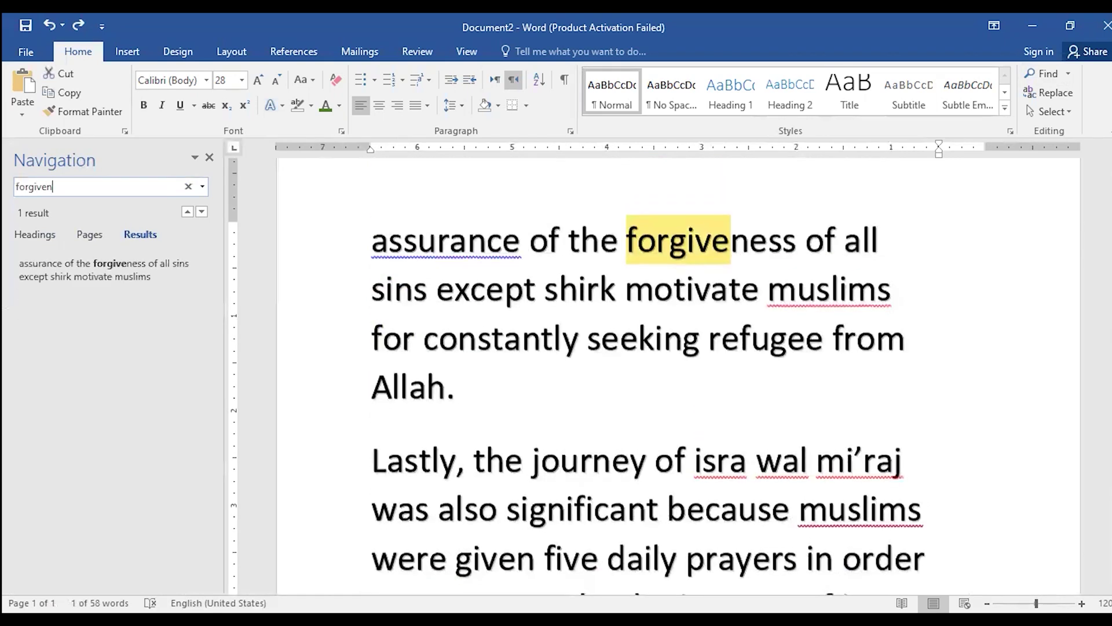
pyautogui.write('ess')
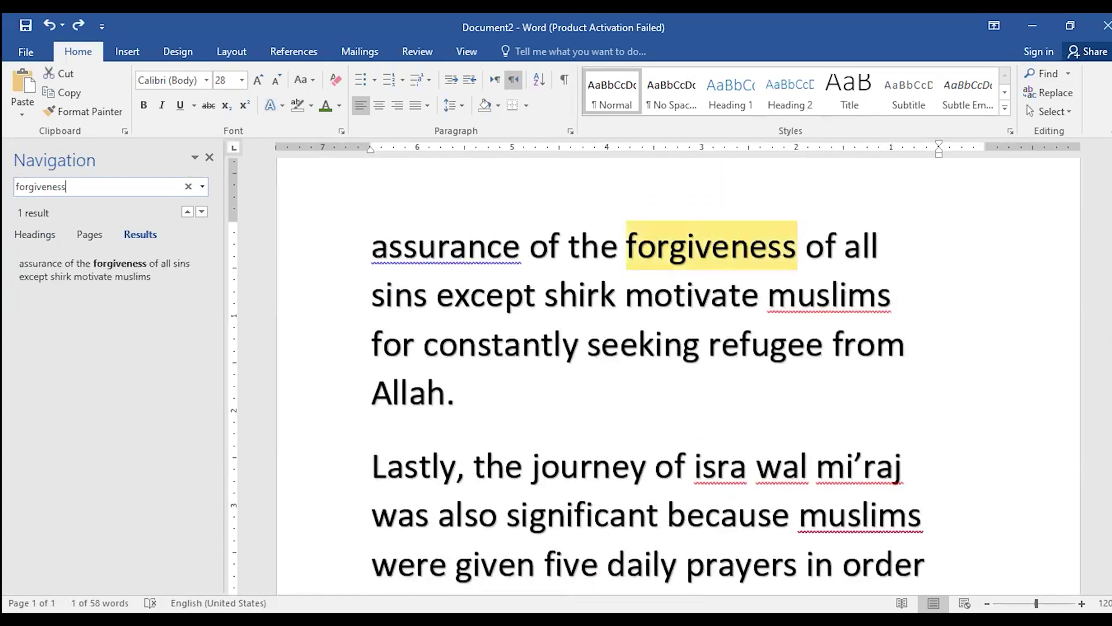
pyautogui.scroll(-10, 492, 289)
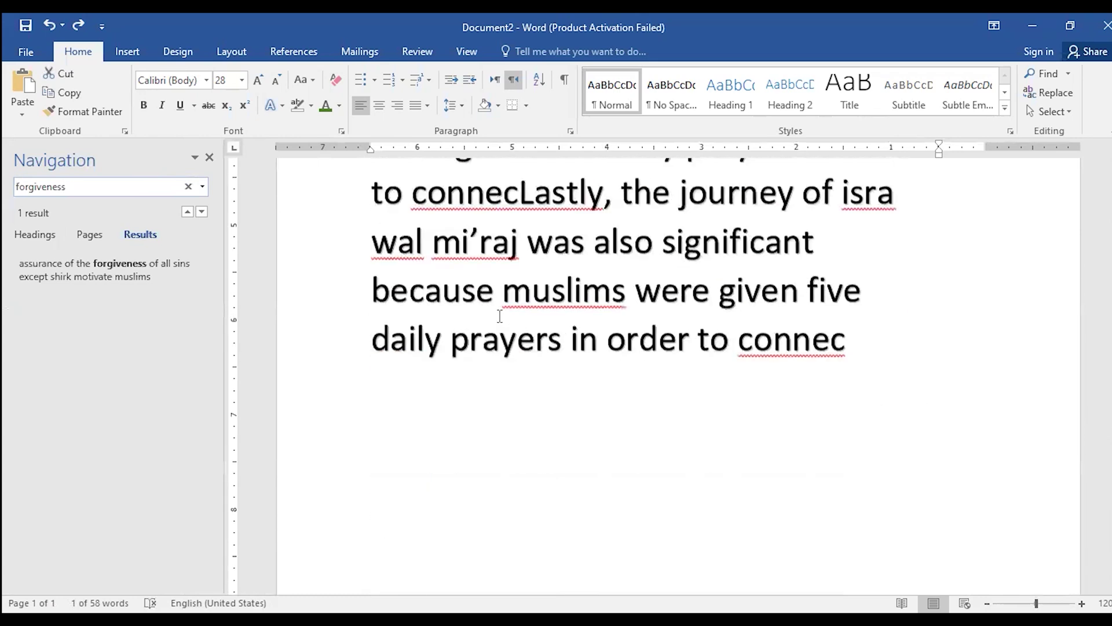
pyautogui.scroll(8, 499, 318)
pyautogui.scroll(3, 500, 344)
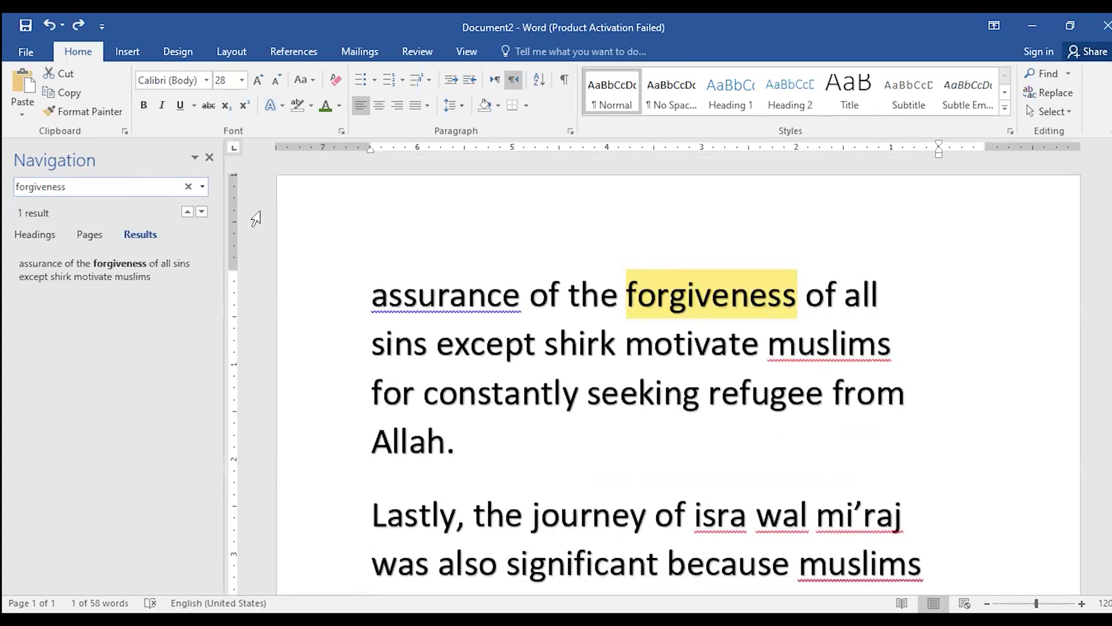
pyautogui.click(210, 158)
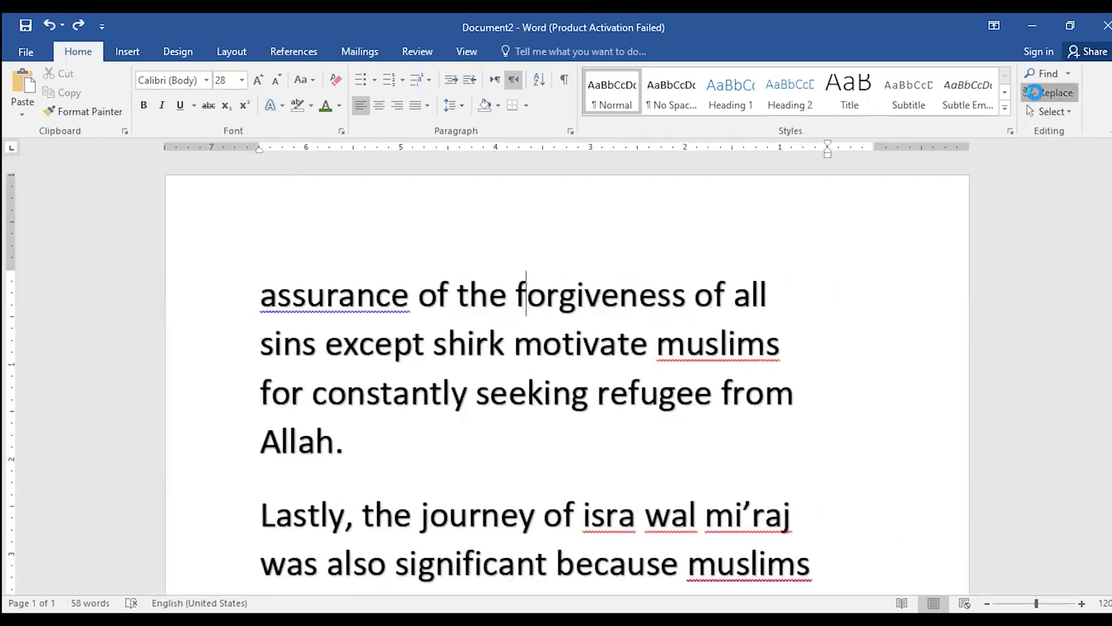
# - Replace the word "forgiveness" in the opening paragraph with "Class" and close the Find and Replace dialog
pyautogui.click(1049, 93)
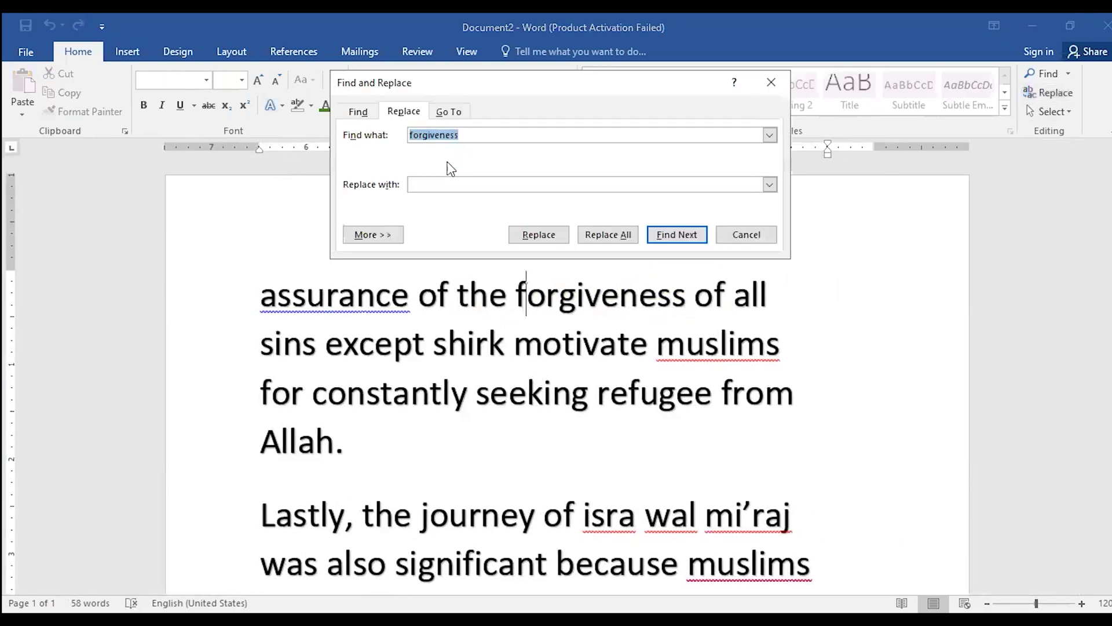
pyautogui.click(437, 186)
pyautogui.write('lass')
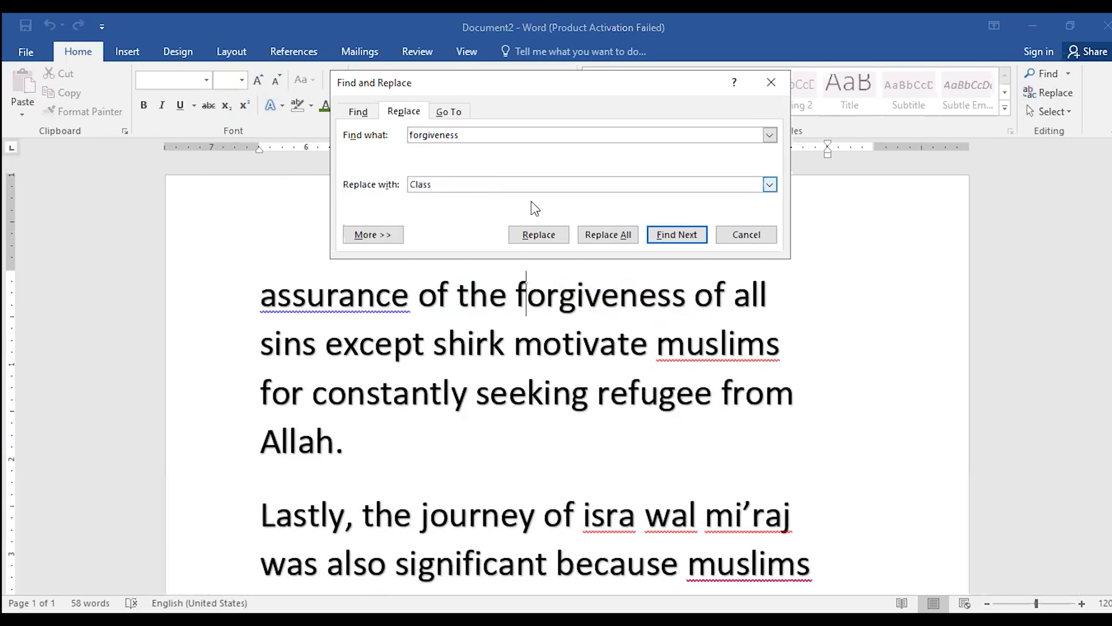
pyautogui.click(539, 236)
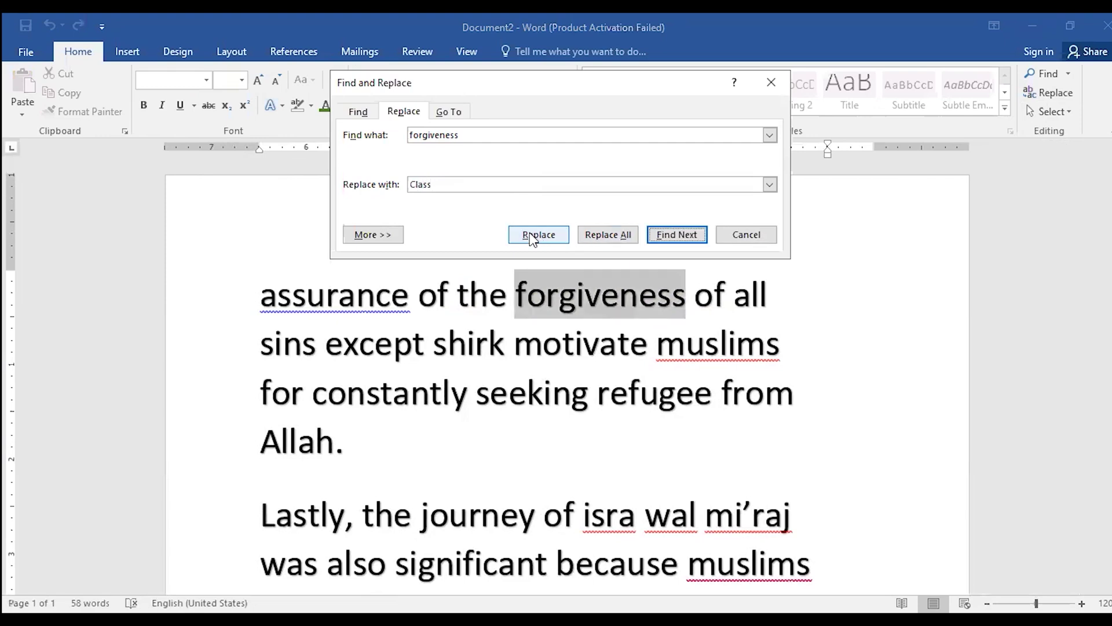
pyautogui.click(537, 237)
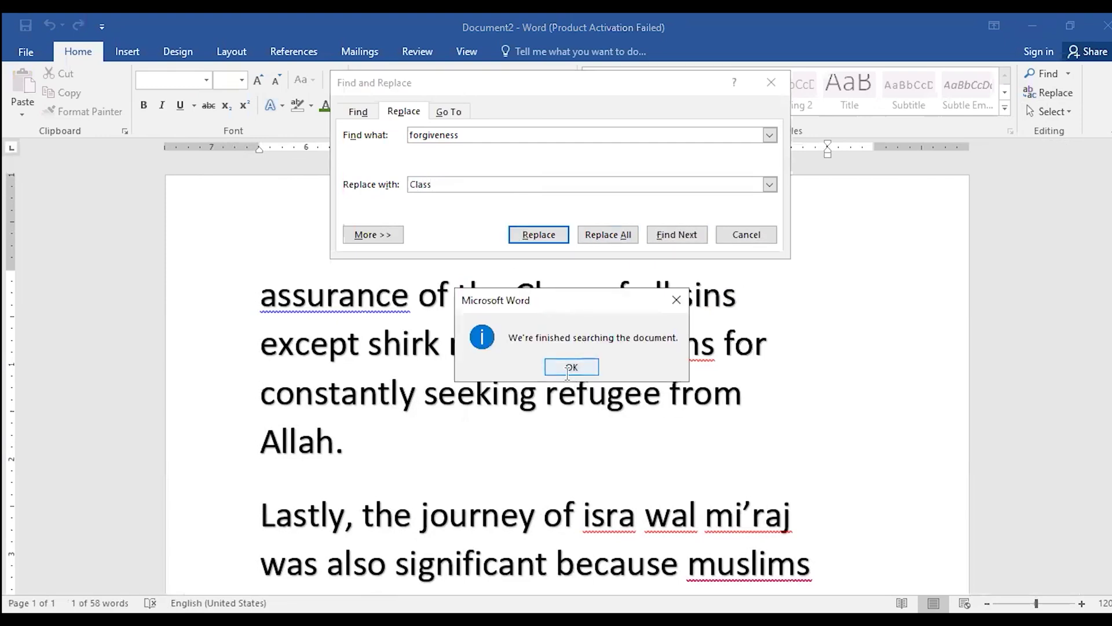
pyautogui.click(574, 368)
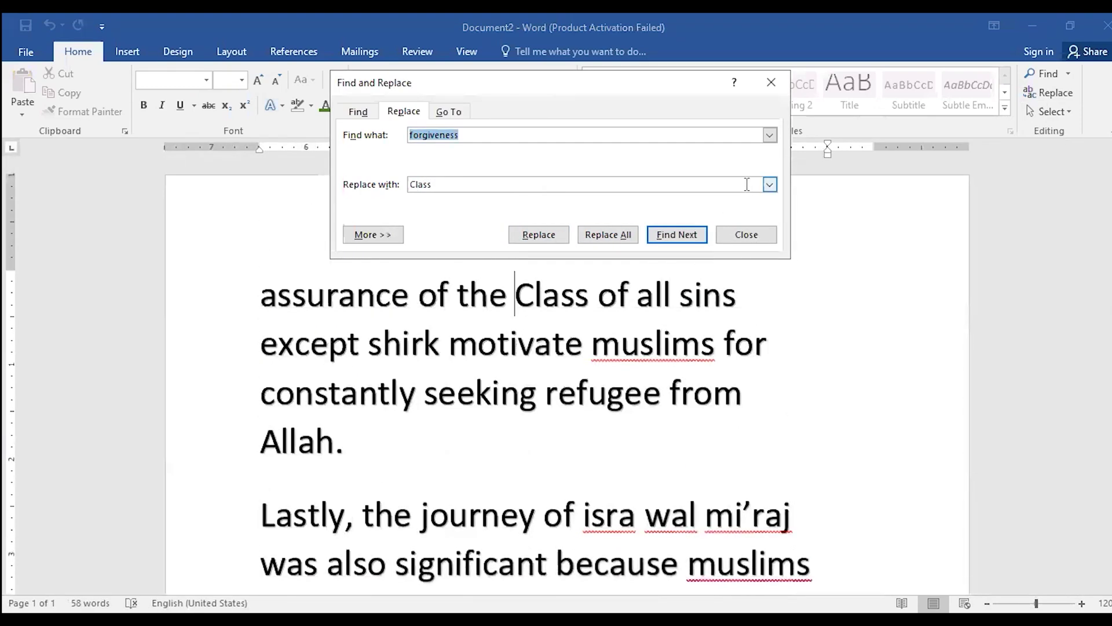
pyautogui.click(765, 83)
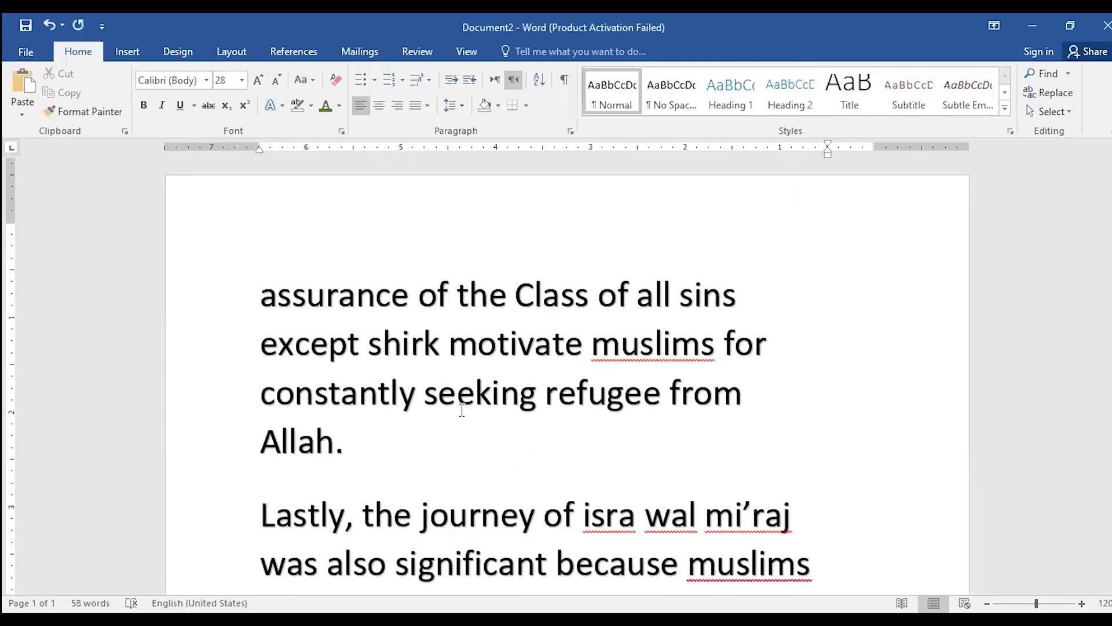
# - Look over the document after the replacement and reopen the Find and Replace dialog
pyautogui.scroll(-5, 475, 413)
pyautogui.scroll(5, 462, 409)
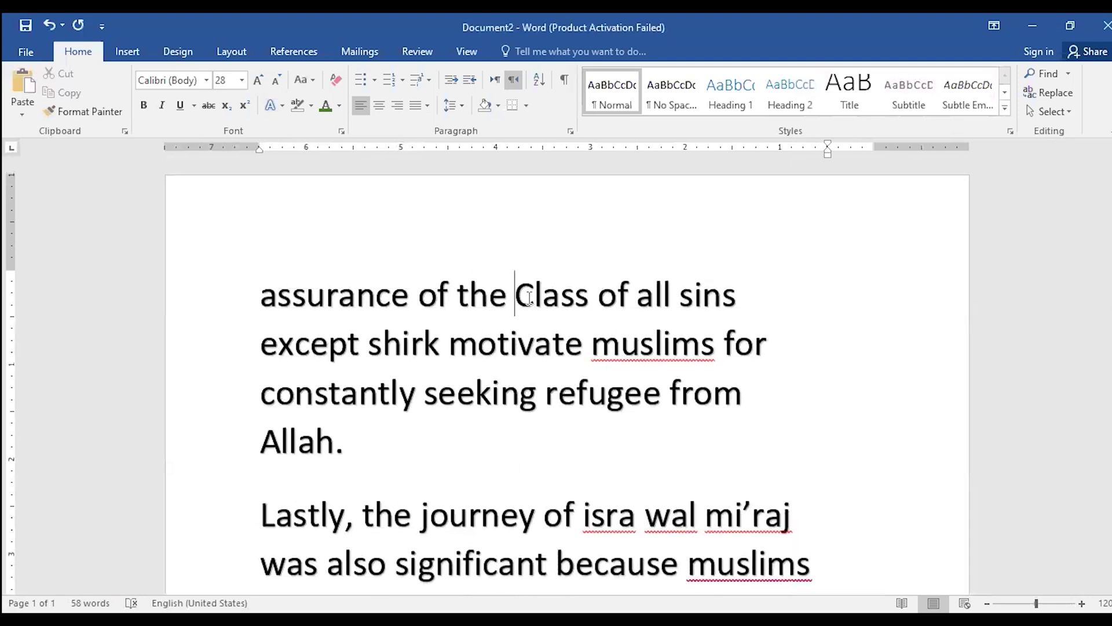
pyautogui.click(1046, 94)
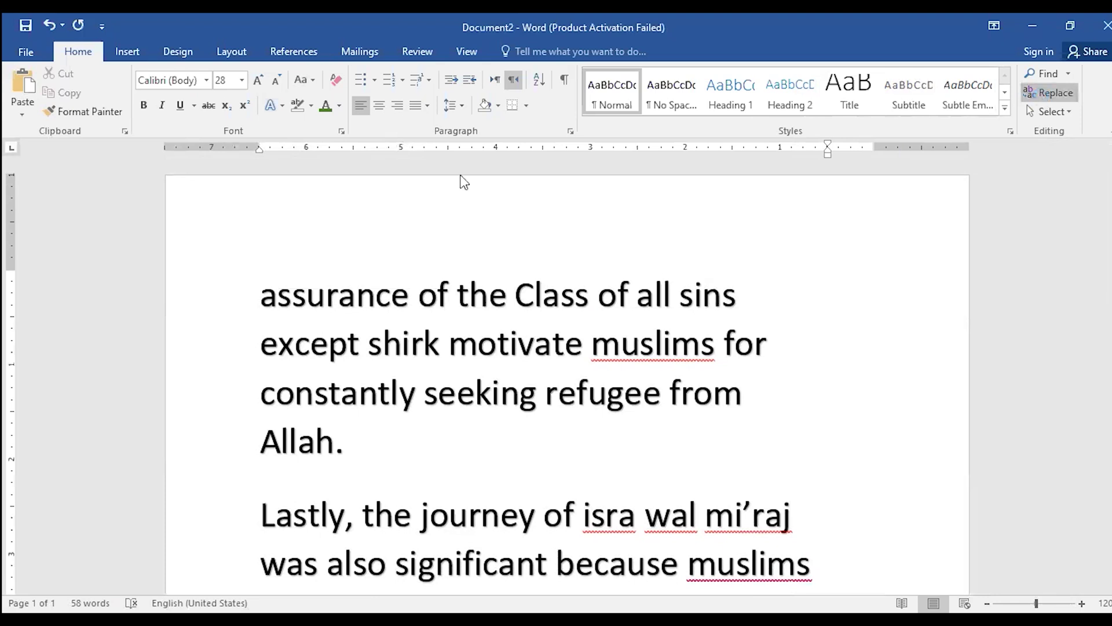
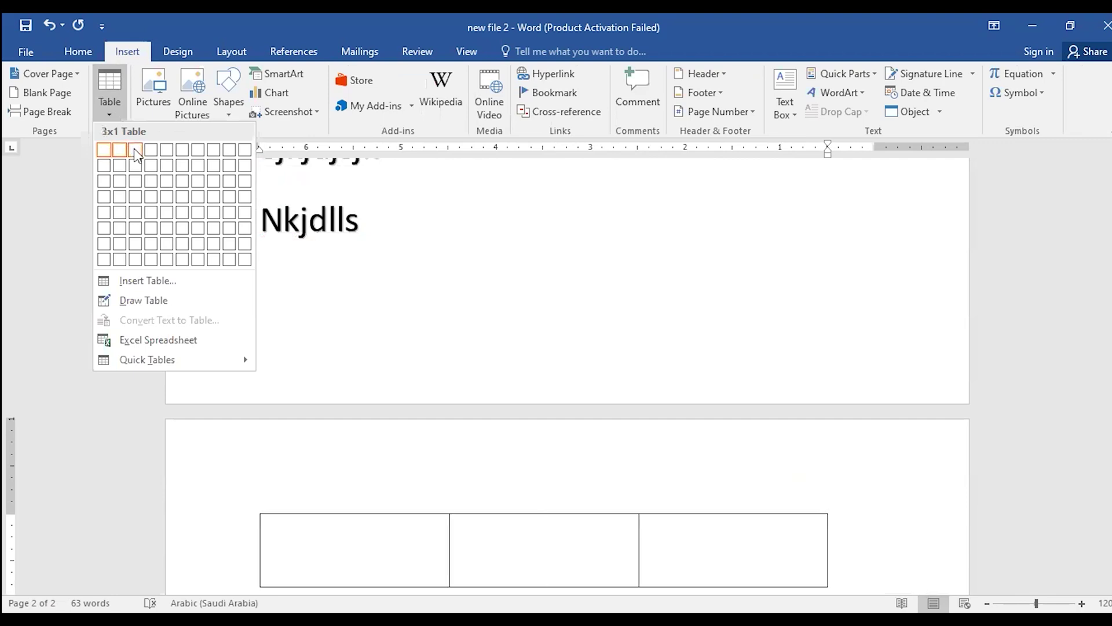
# - Insert a table with three columns and three rows, and narrow the first two columns to about 1.5 and 1.7 inches
pyautogui.click(134, 184)
pyautogui.scroll(-4, 462, 368)
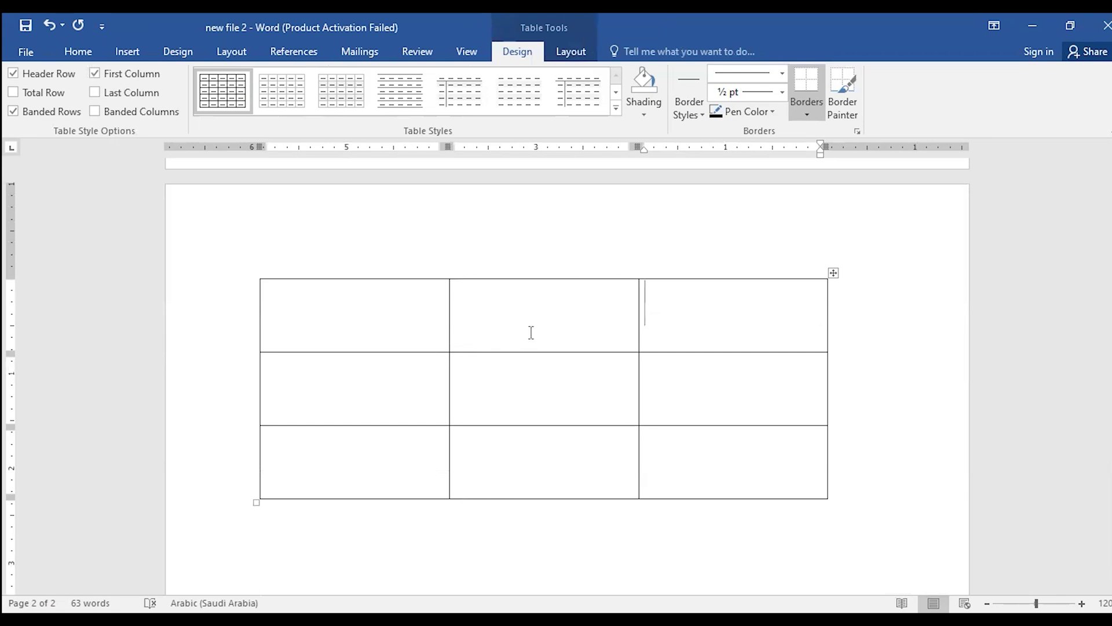
pyautogui.click(441, 317)
pyautogui.hotkey('ctrl', 'z')
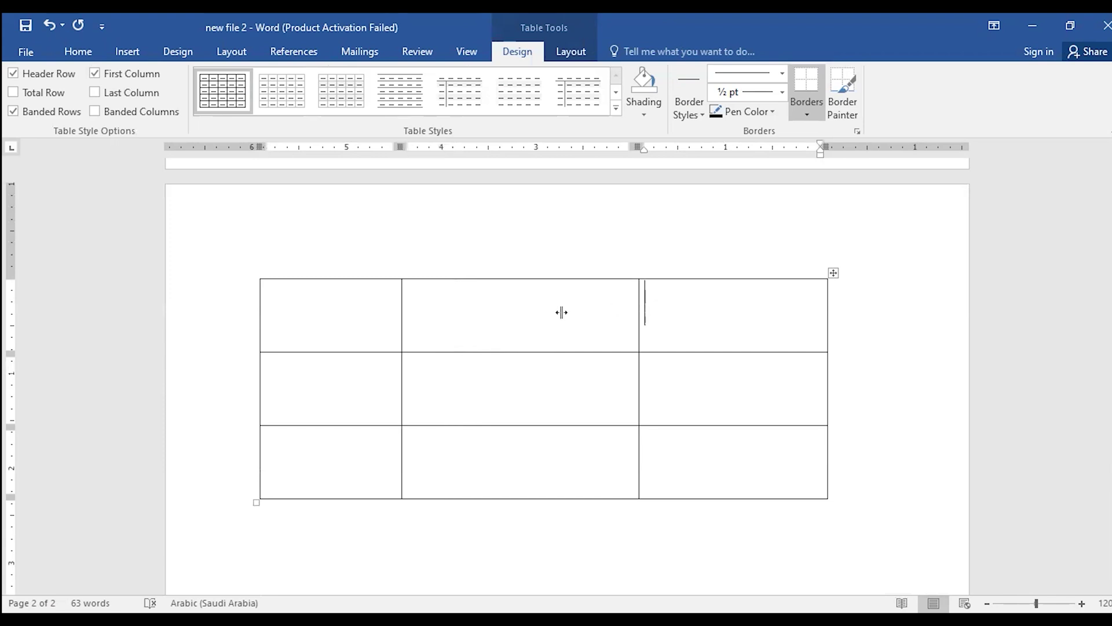
pyautogui.moveTo(562, 312); pyautogui.dragTo(559, 313)
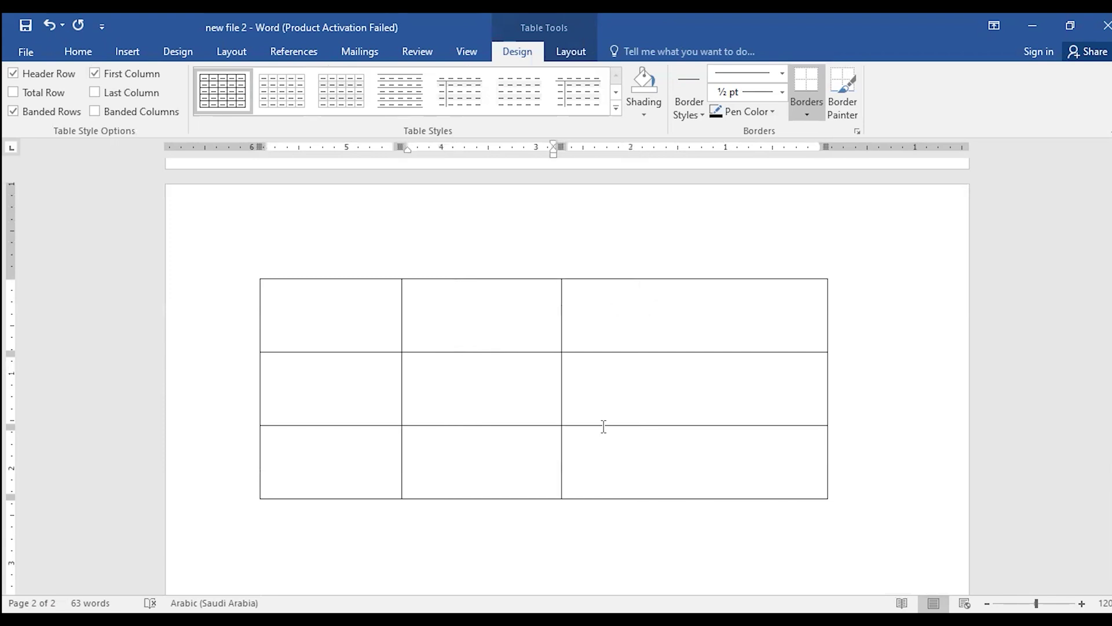
# - Reduce the font size of all the table's cells to 20
pyautogui.moveTo(603, 427); pyautogui.dragTo(352, 322)
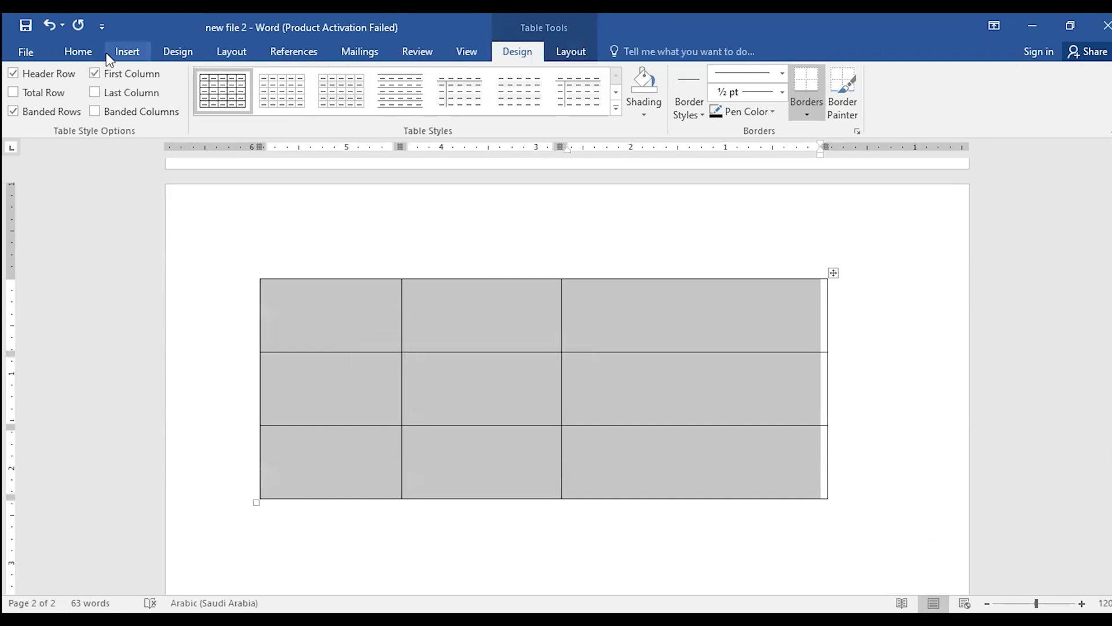
pyautogui.click(76, 51)
pyautogui.click(277, 81)
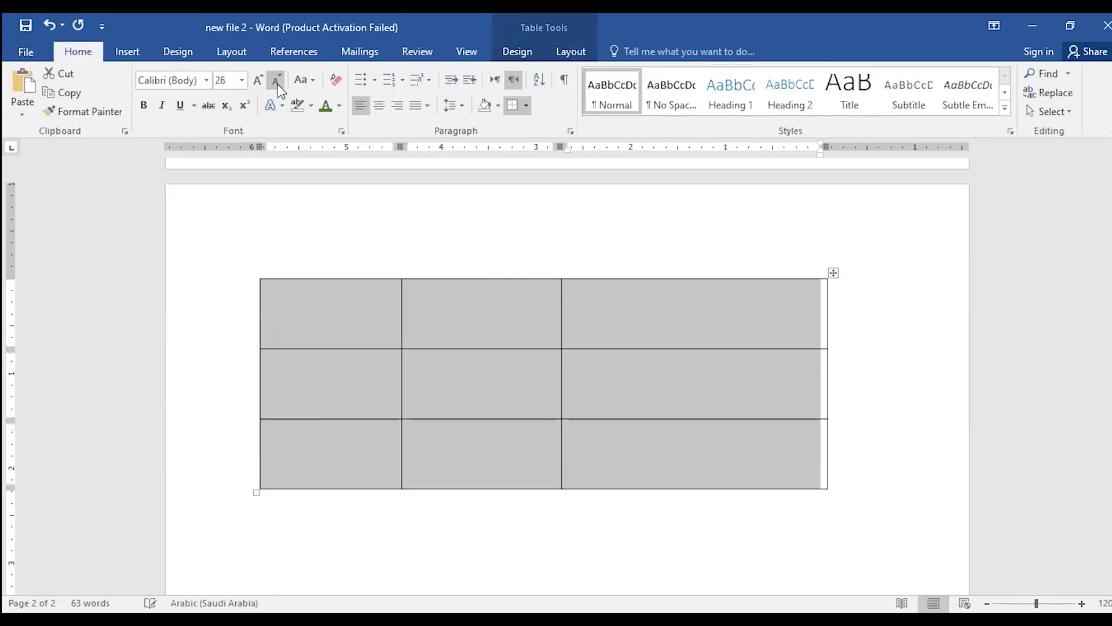
pyautogui.click(277, 81)
pyautogui.click(277, 81)
pyautogui.click(277, 81)
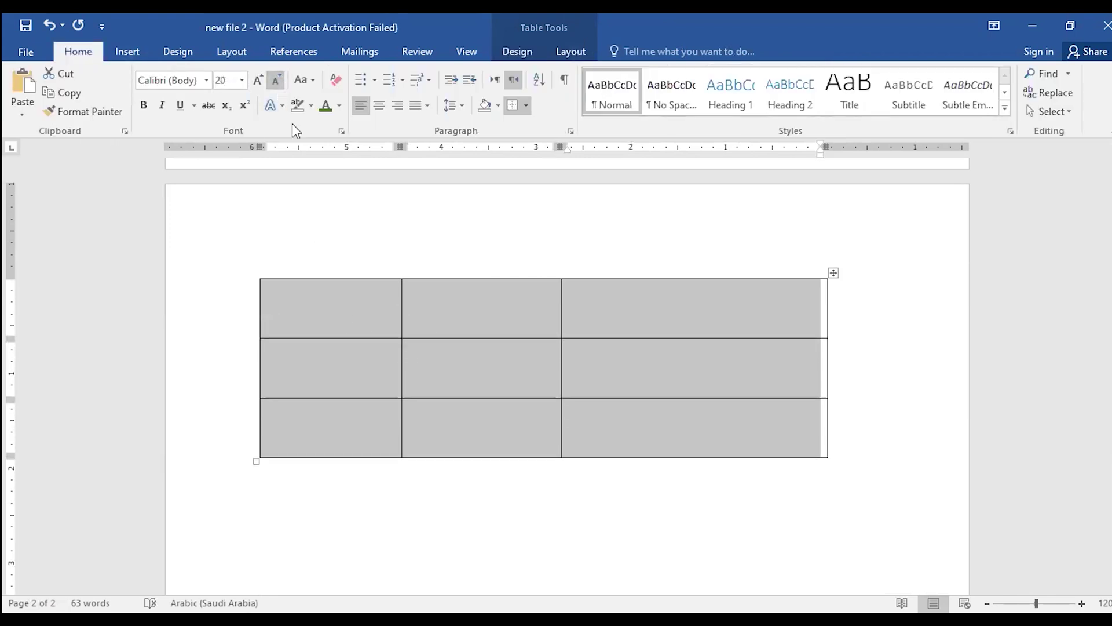
# - Fill the table's first row with a student's first name, "Class 8" and "ABC School"
pyautogui.click(343, 324)
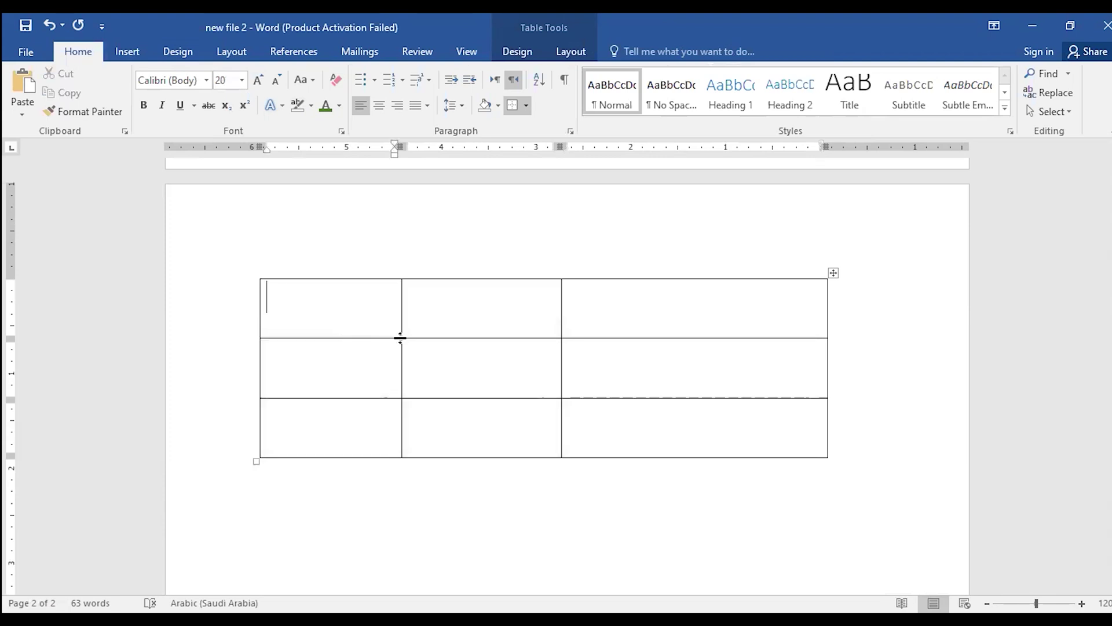
pyautogui.write('Umar')
pyautogui.press('Tab')
pyautogui.hotkey('alt', 'shift')
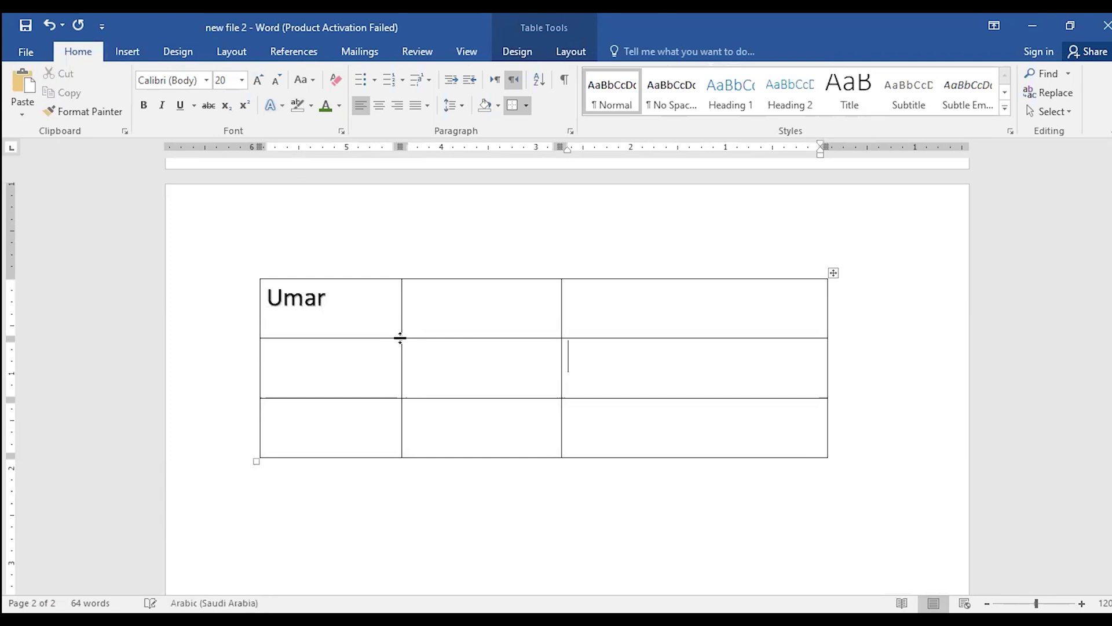
pyautogui.click(441, 305)
pyautogui.hotkey('alt', 'shift')
pyautogui.write('Class ')
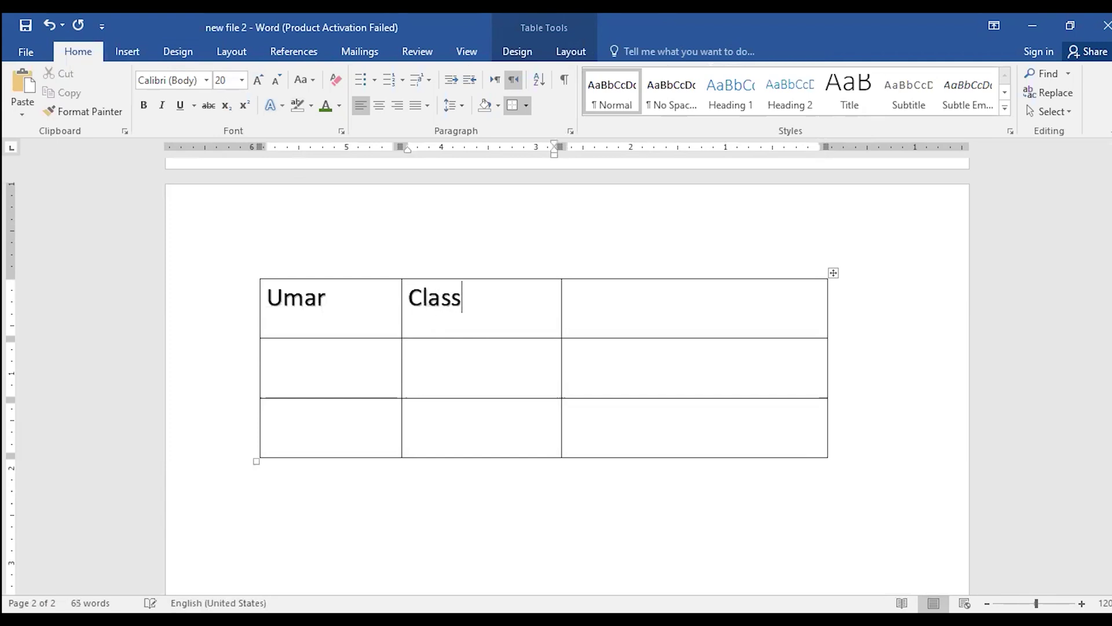
pyautogui.write('8')
pyautogui.click(676, 309)
pyautogui.hotkey('alt', 'shift')
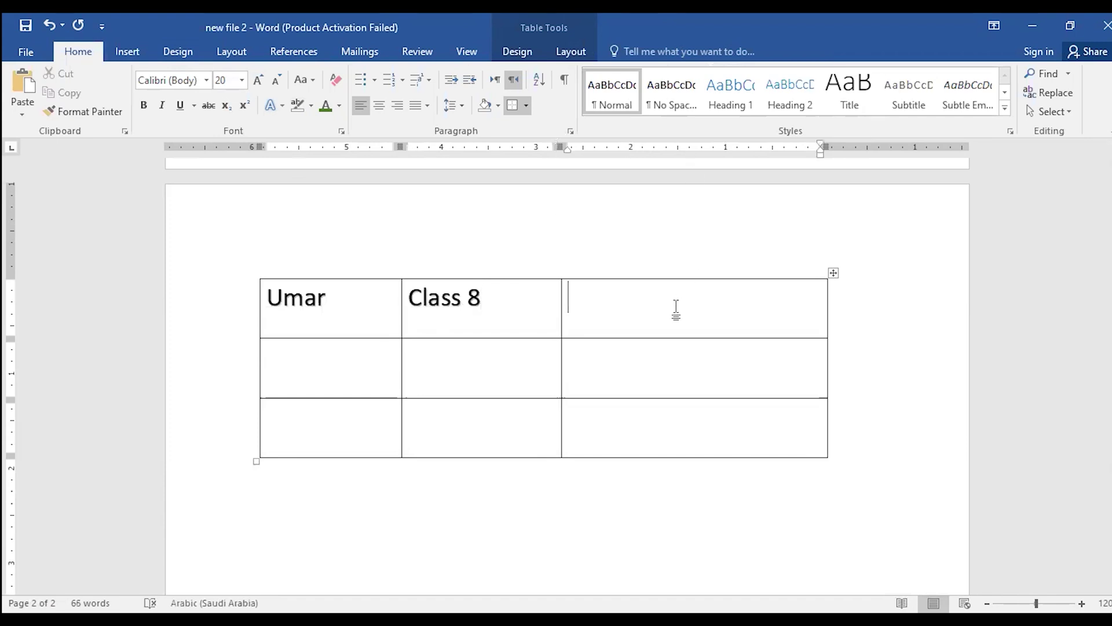
pyautogui.write('ABC School')
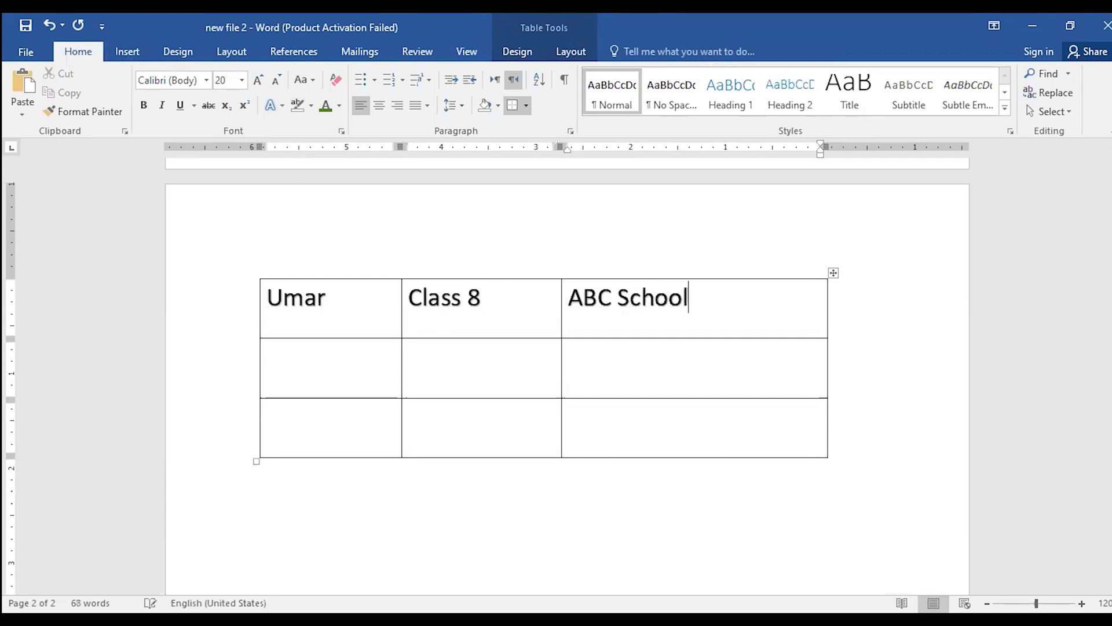
# - Fill the table's second row with another student's first name, "Class 9" and "ABC School"
pyautogui.click(346, 381)
pyautogui.hotkey('alt', 'shift')
pyautogui.write('Ajmal')
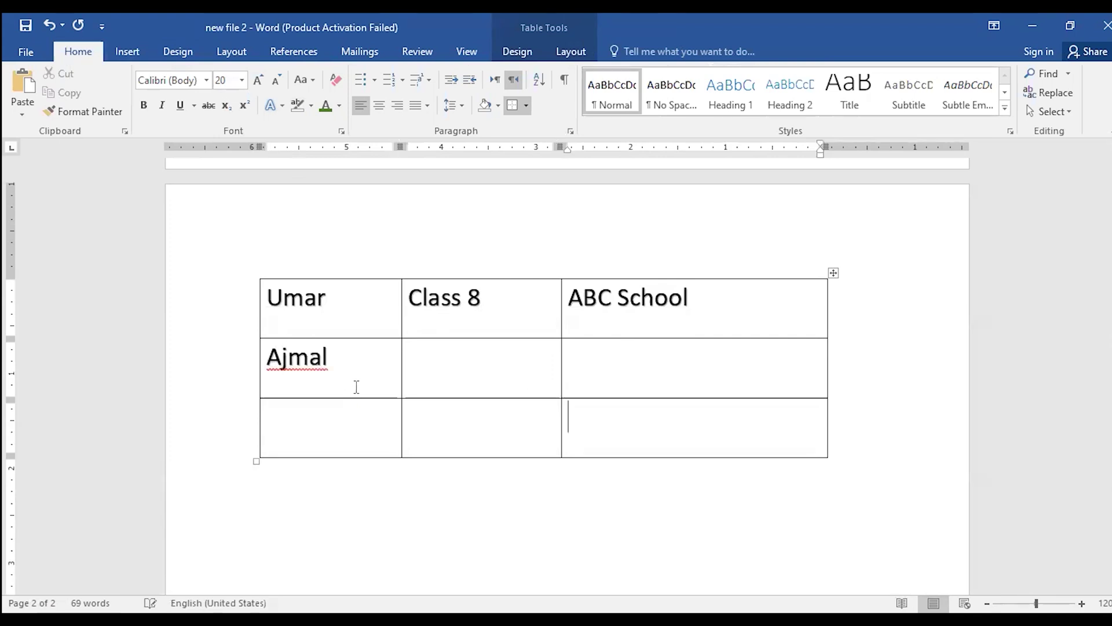
pyautogui.click(468, 365)
pyautogui.write('C')
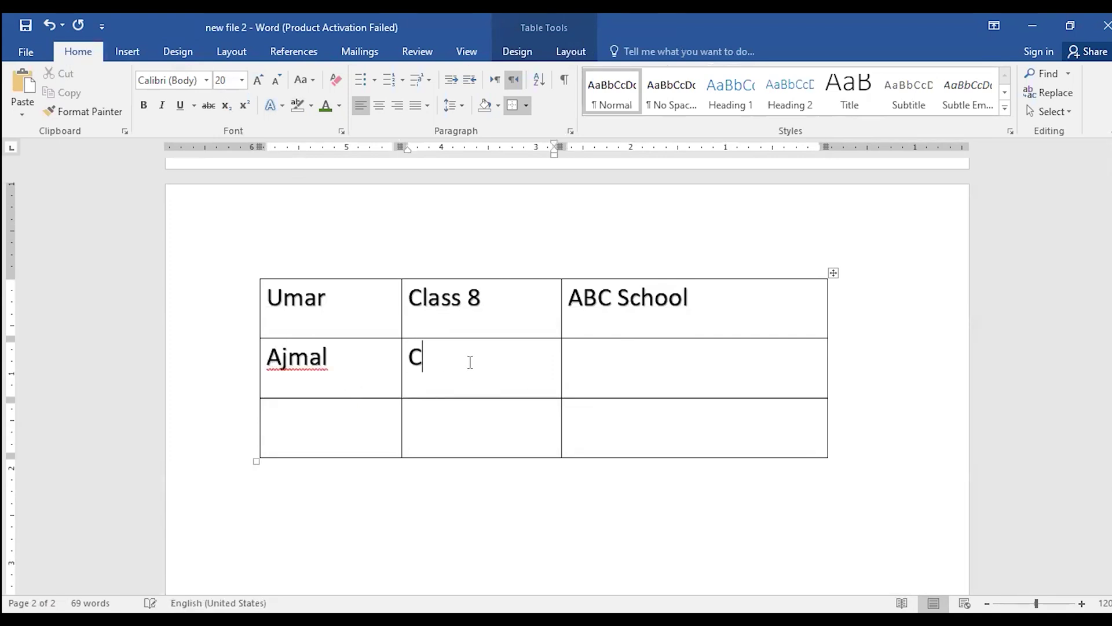
pyautogui.write('lass 9')
pyautogui.click(615, 349)
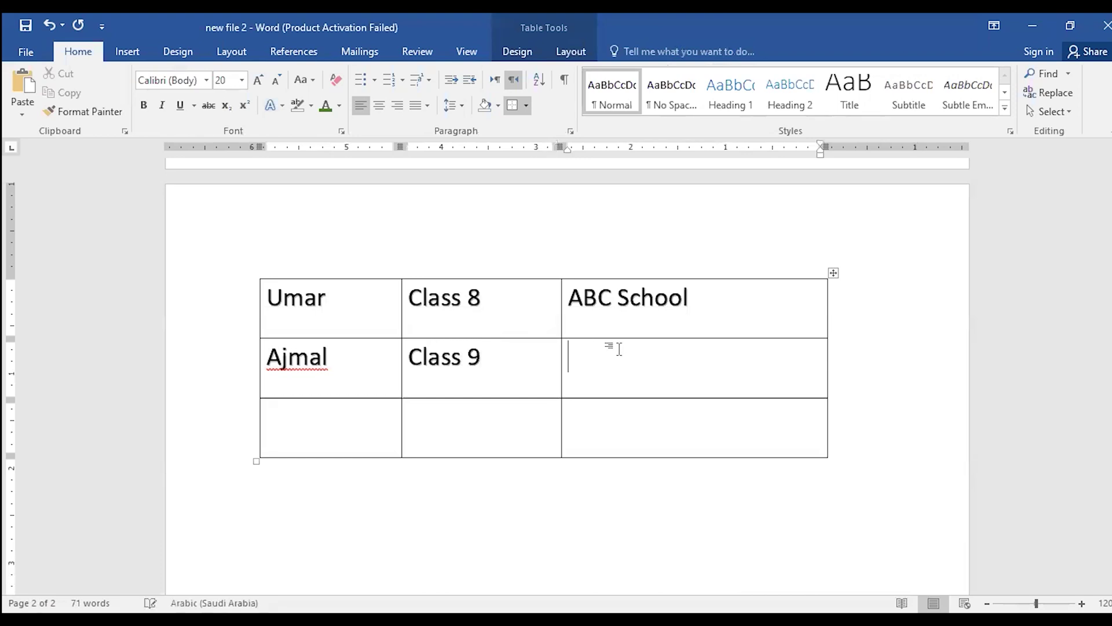
pyautogui.write('AS')
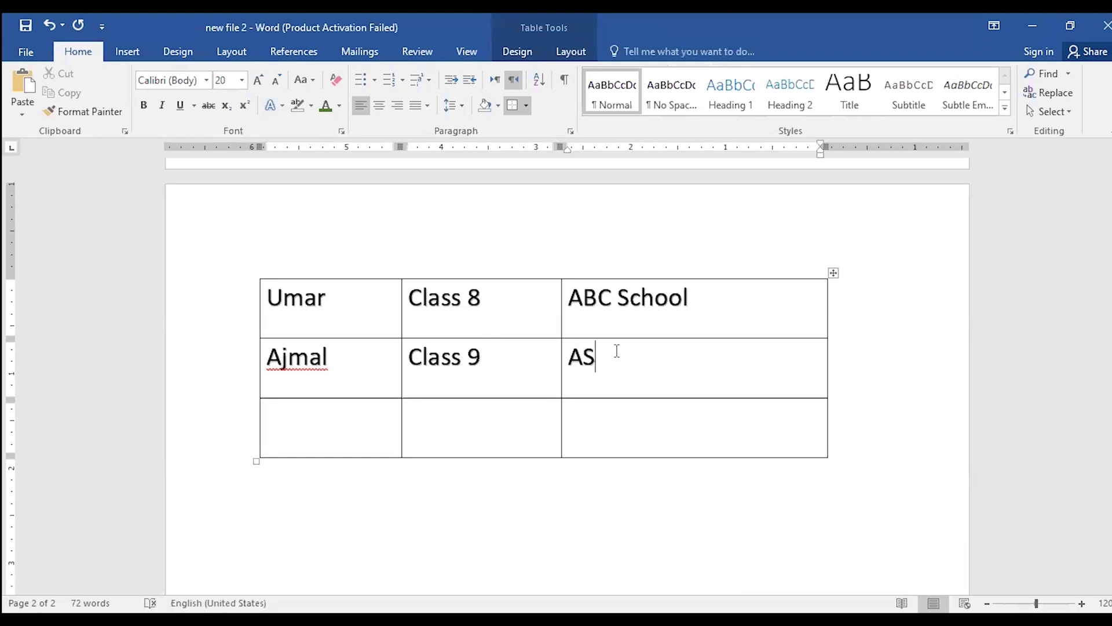
pyautogui.press('BackSpace')
pyautogui.write('BC sC')
pyautogui.press('BackSpace')
pyautogui.press('BackSpace')
pyautogui.write('School')
pyautogui.scroll(-2, 446, 417)
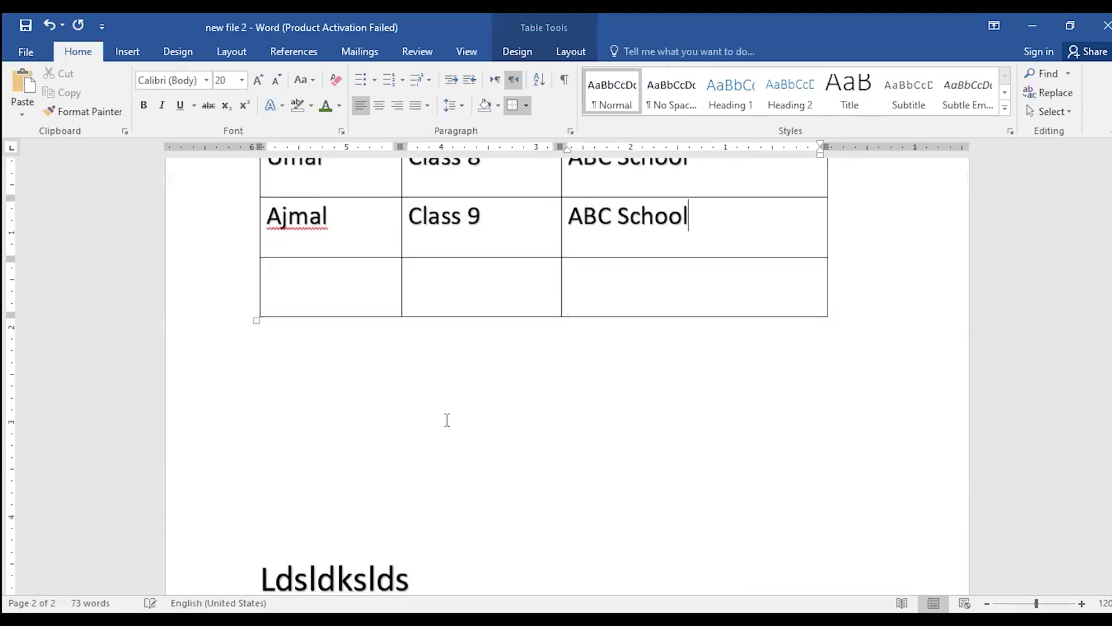
pyautogui.click(425, 404)
pyautogui.click(127, 51)
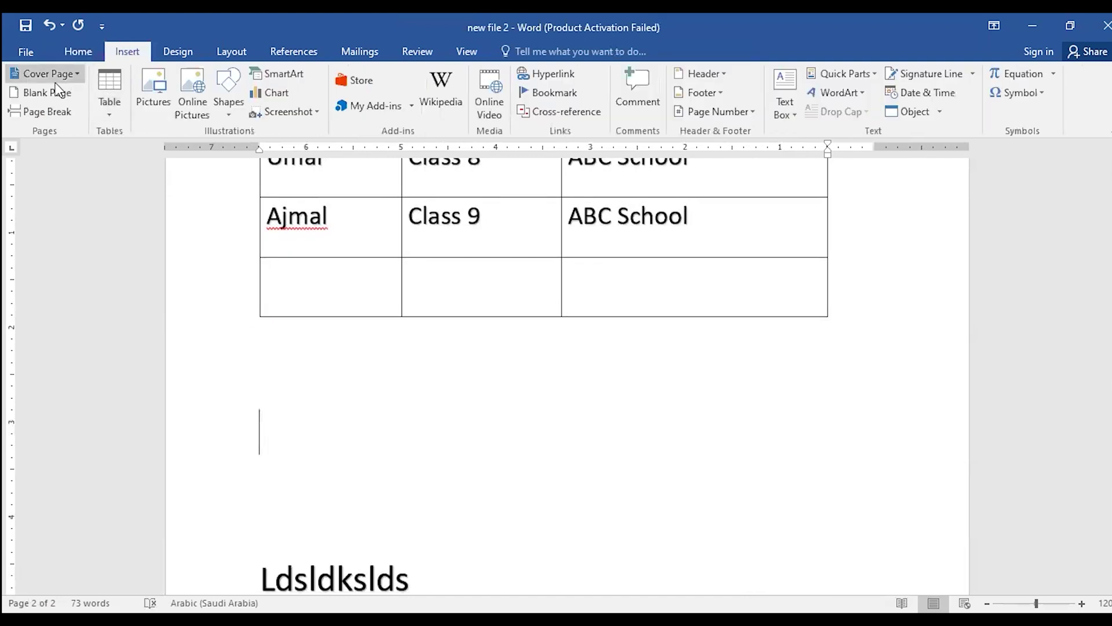
pyautogui.click(142, 83)
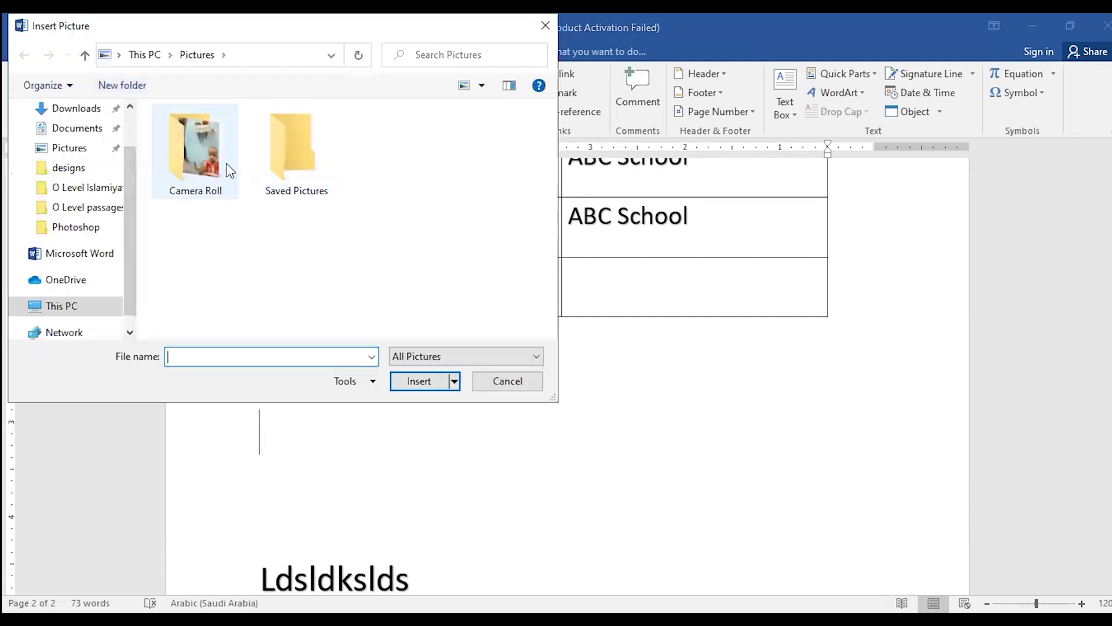
pyautogui.click(518, 389)
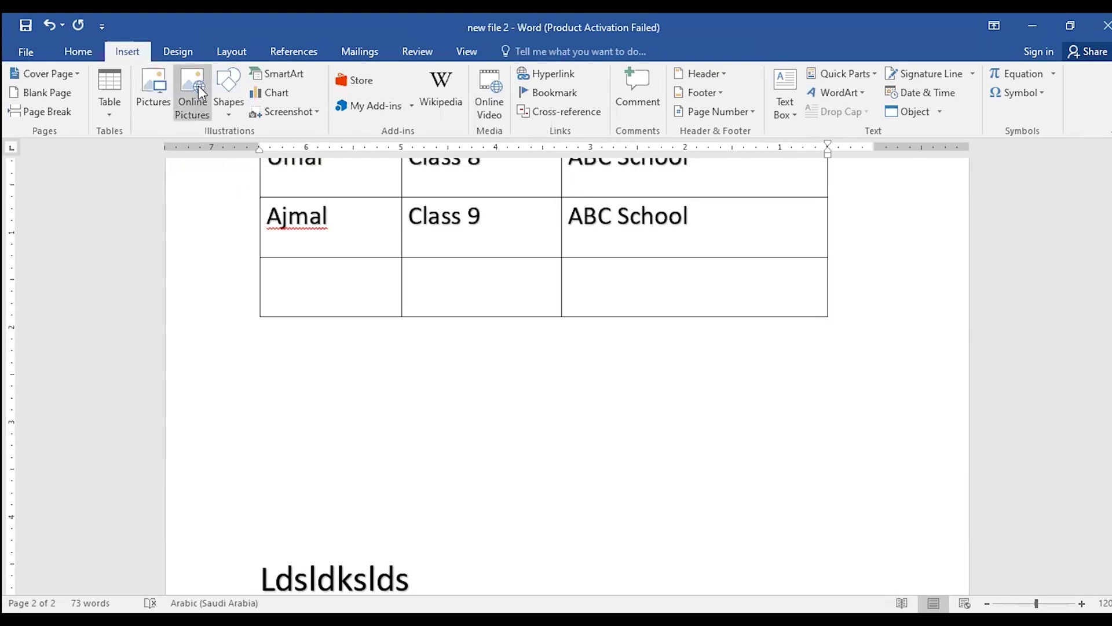
# - Draw a straight horizontal line about 5.89" long below the table
pyautogui.click(228, 86)
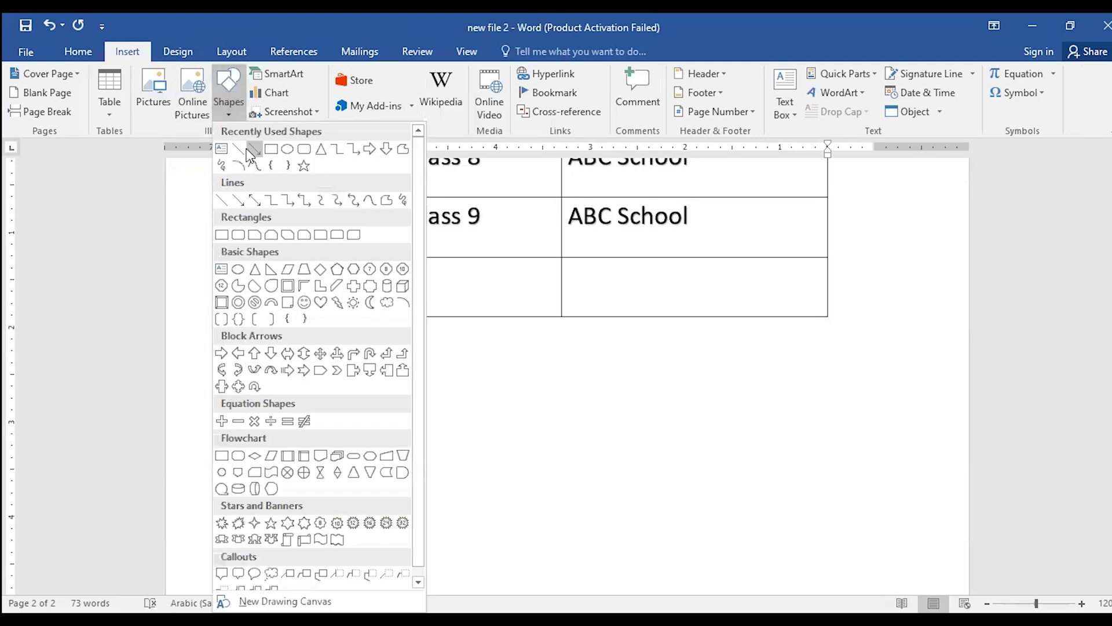
pyautogui.click(239, 149)
pyautogui.moveTo(280, 365); pyautogui.dragTo(837, 366)
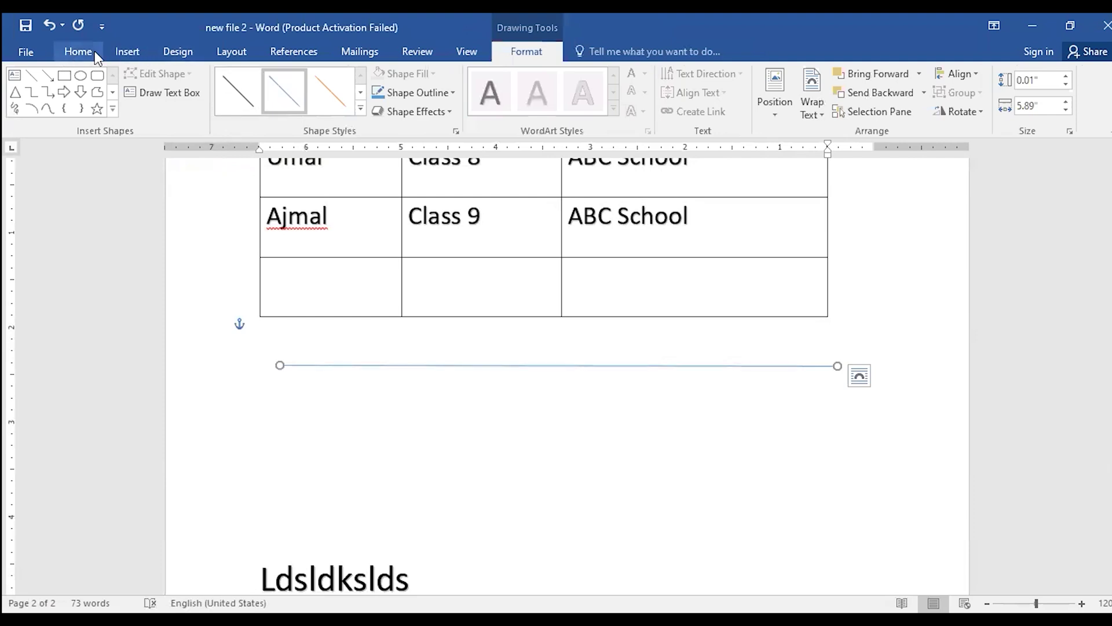
# - Draw an oval about 1.28" high and 1.6" wide, centred below the horizontal line
pyautogui.click(127, 51)
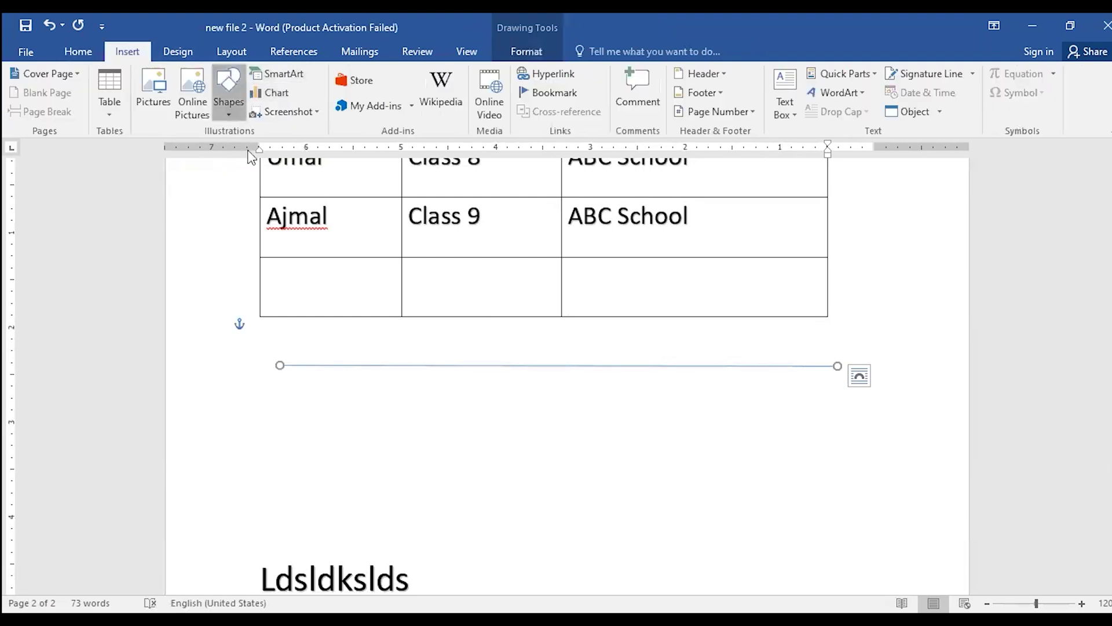
pyautogui.click(229, 93)
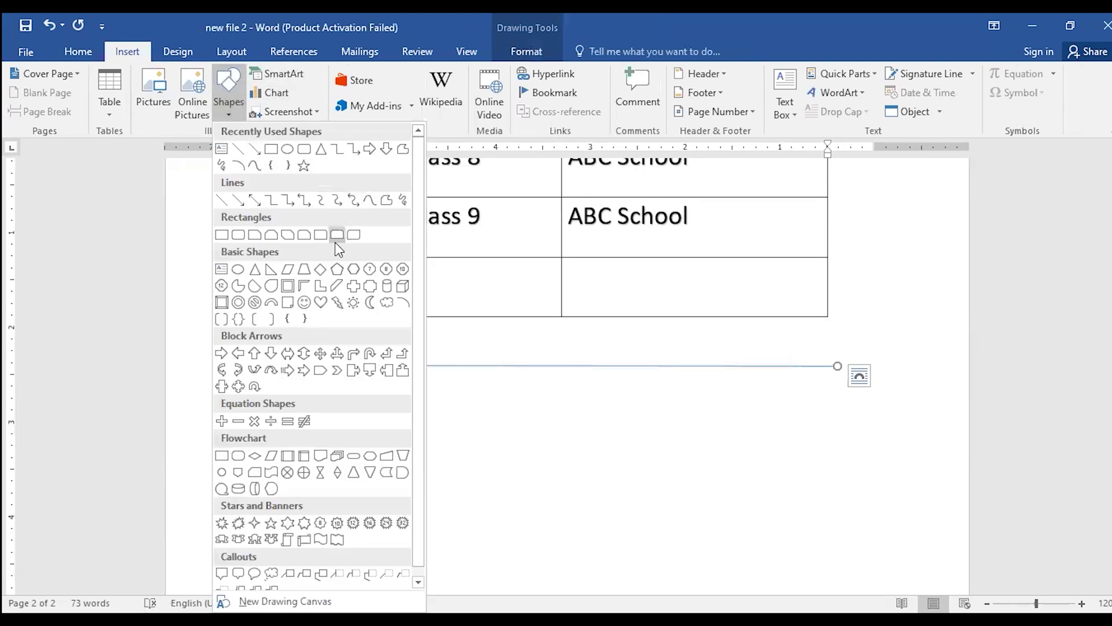
pyautogui.click(288, 151)
pyautogui.moveTo(482, 396); pyautogui.dragTo(635, 517)
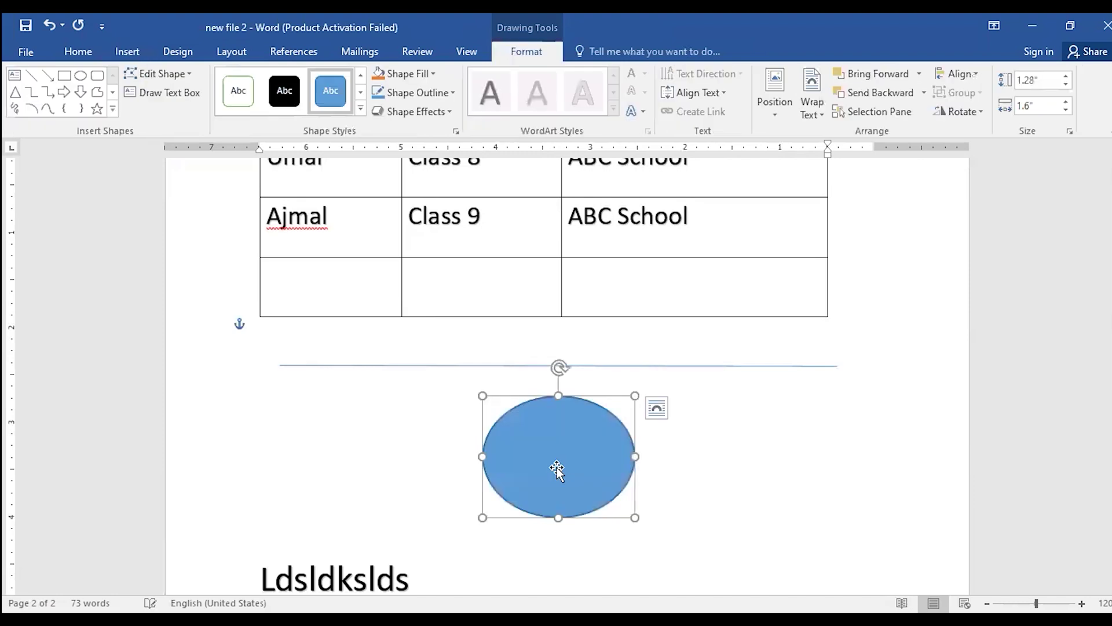
# - Label the oval with a student's first name in 20-point text
pyautogui.write('ffddfssf')
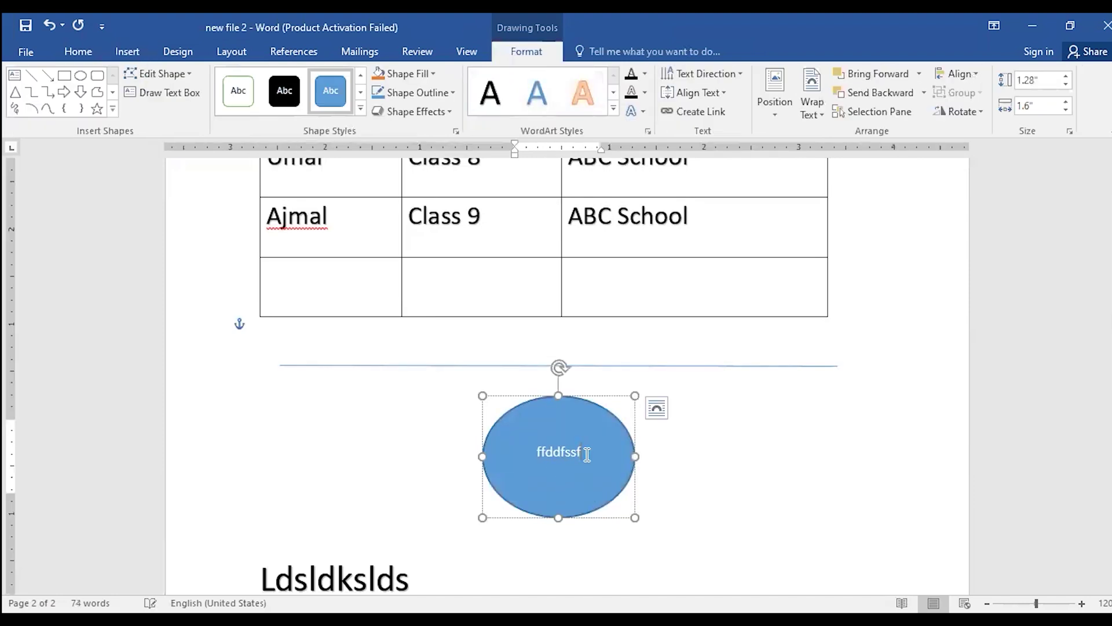
pyautogui.moveTo(586, 450); pyautogui.dragTo(523, 460)
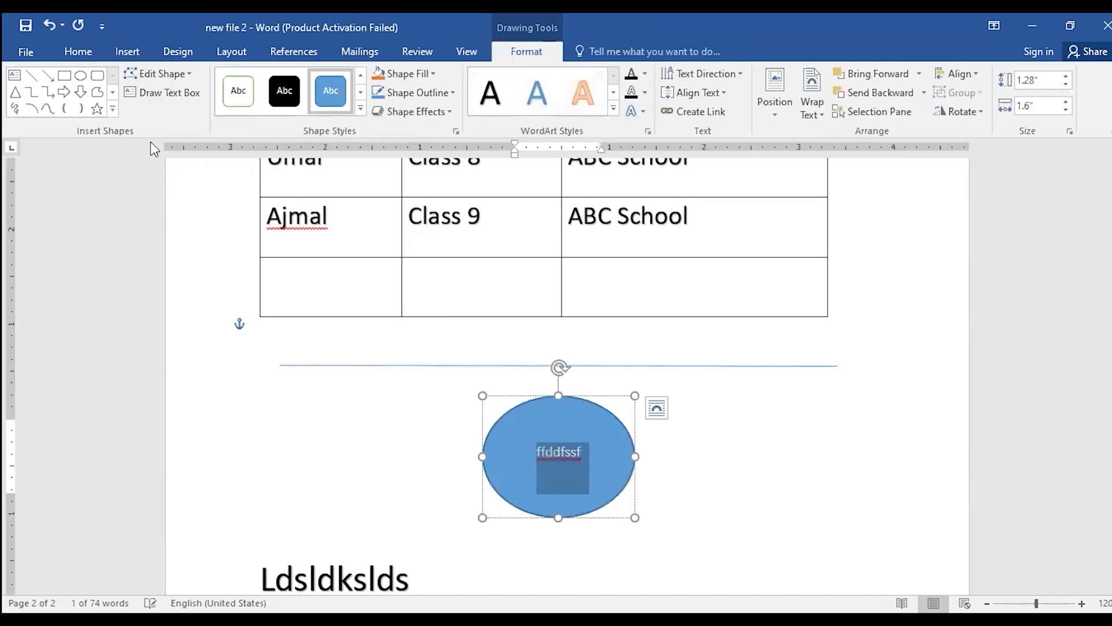
pyautogui.click(78, 51)
pyautogui.click(258, 80)
pyautogui.click(258, 79)
pyautogui.click(257, 79)
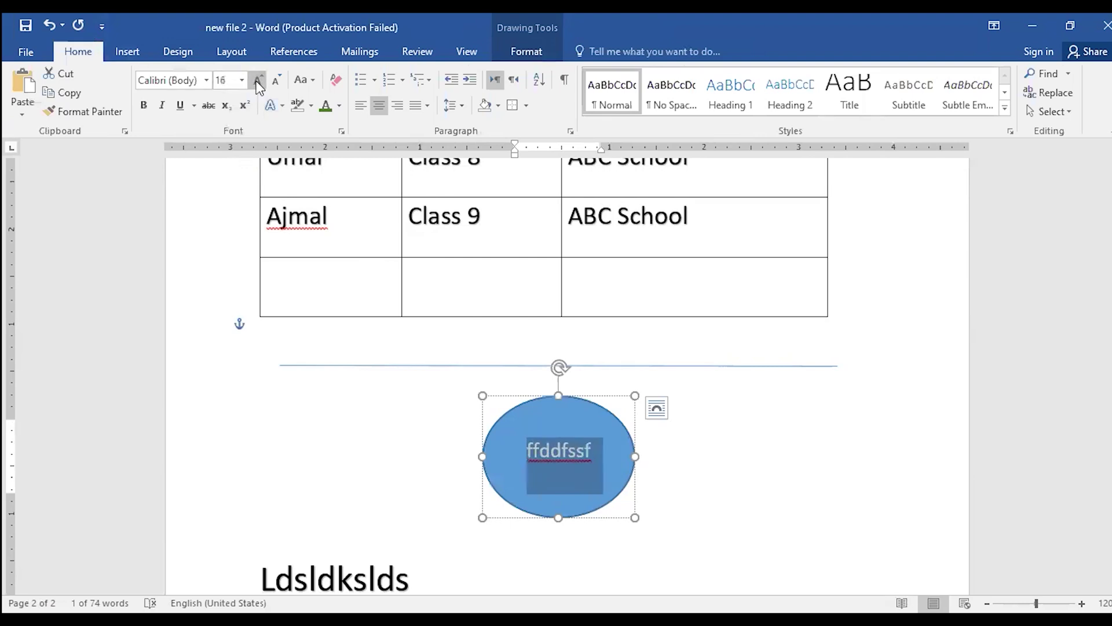
pyautogui.click(258, 79)
pyautogui.click(258, 80)
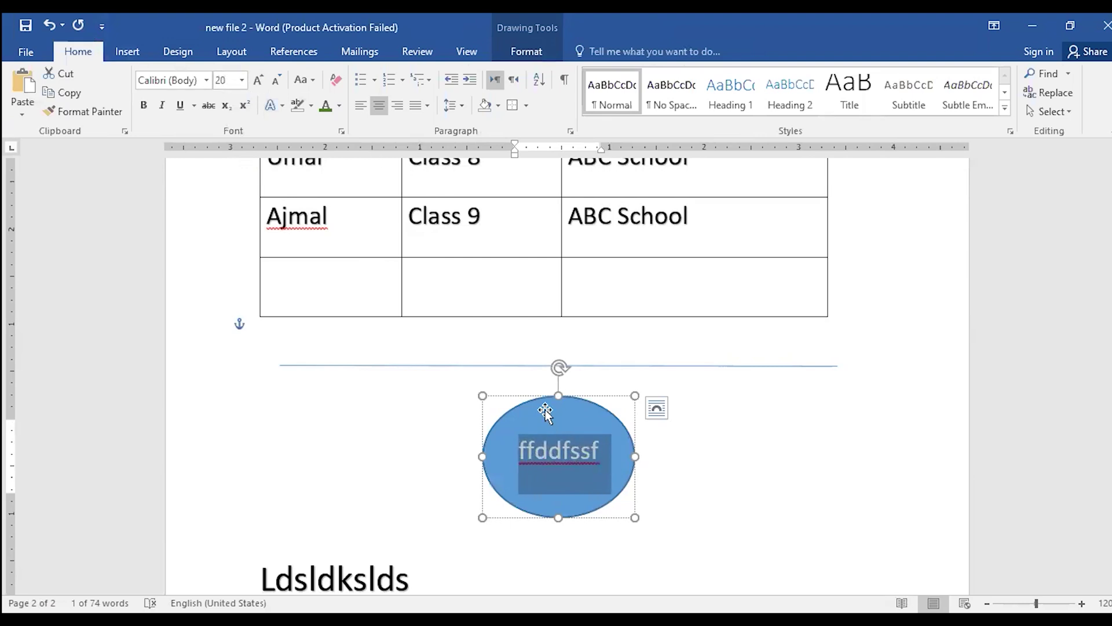
pyautogui.write('Umar')
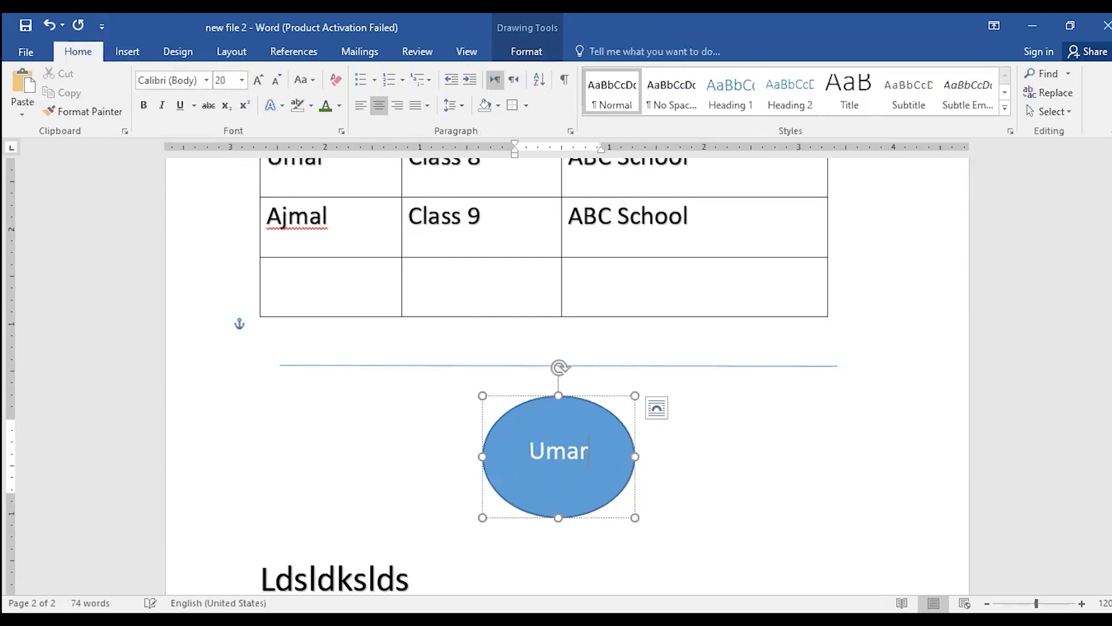
pyautogui.click(262, 504)
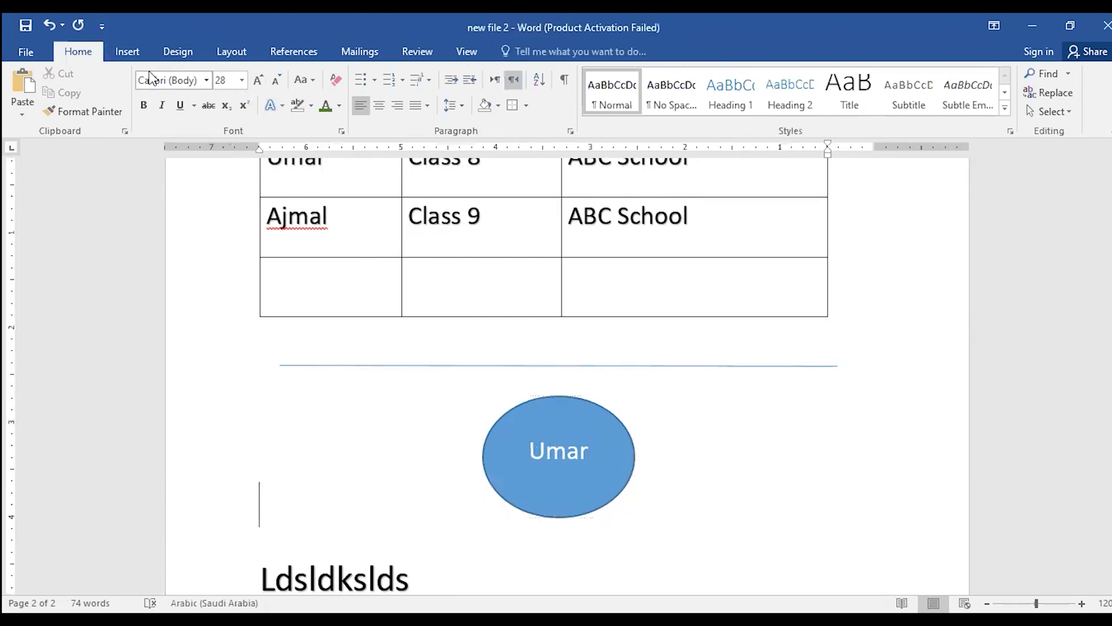
# - Insert a Blank header and enter "Book 2" as its text
pyautogui.click(127, 51)
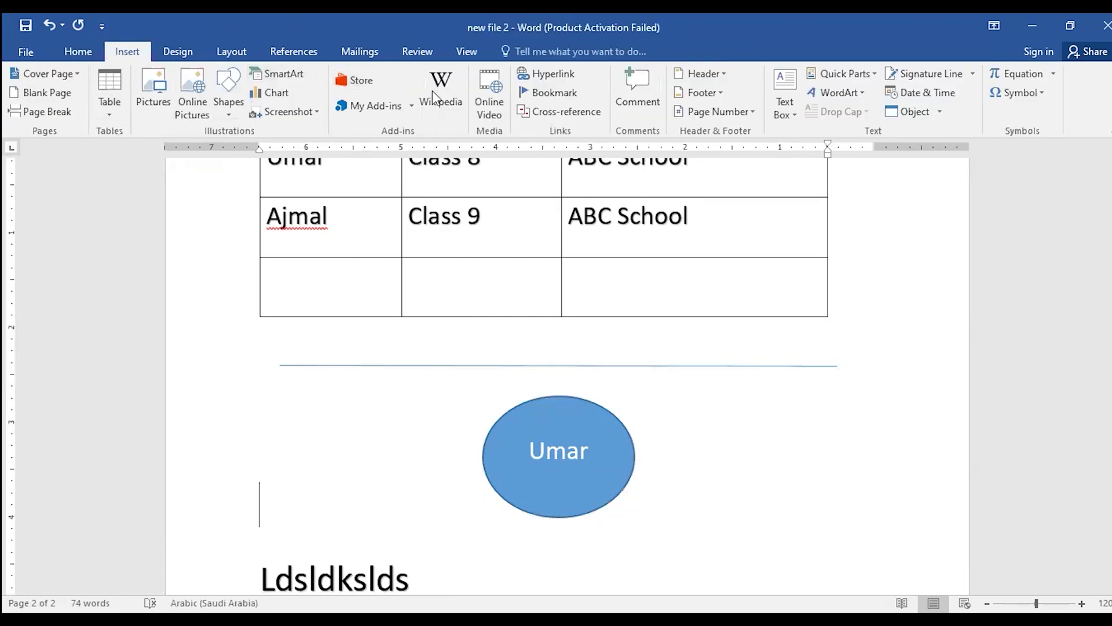
pyautogui.click(683, 78)
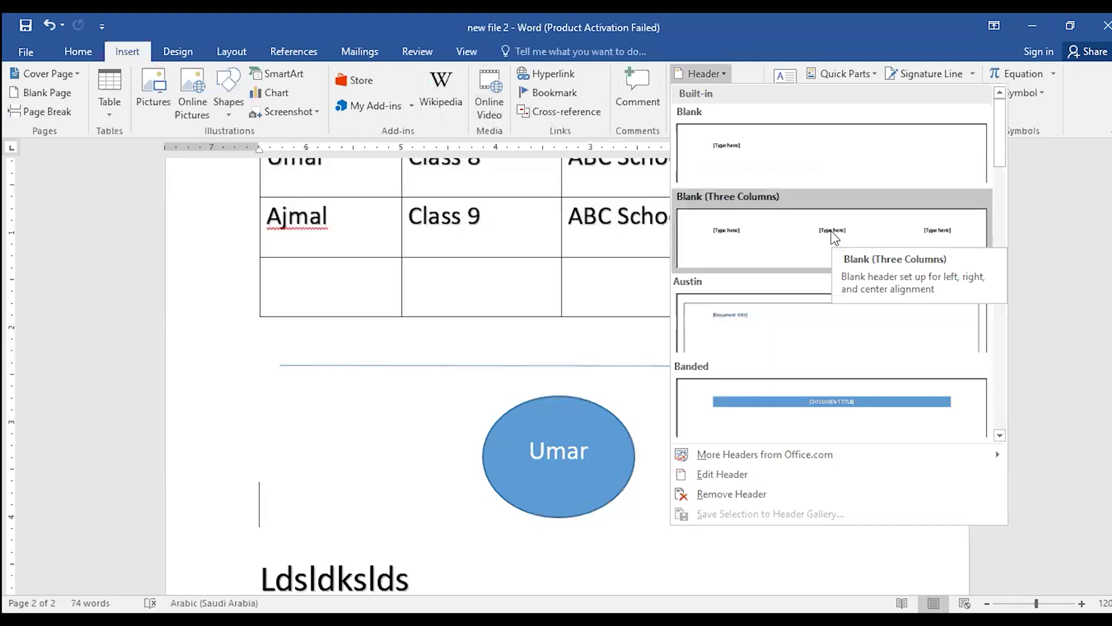
pyautogui.click(721, 146)
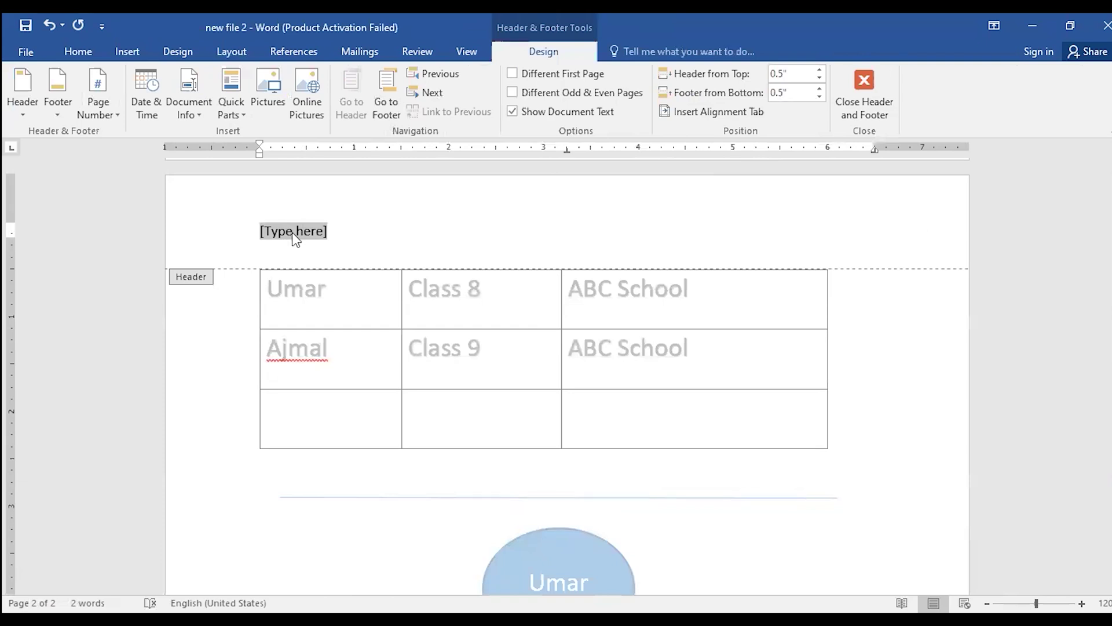
pyautogui.write('Book 2')
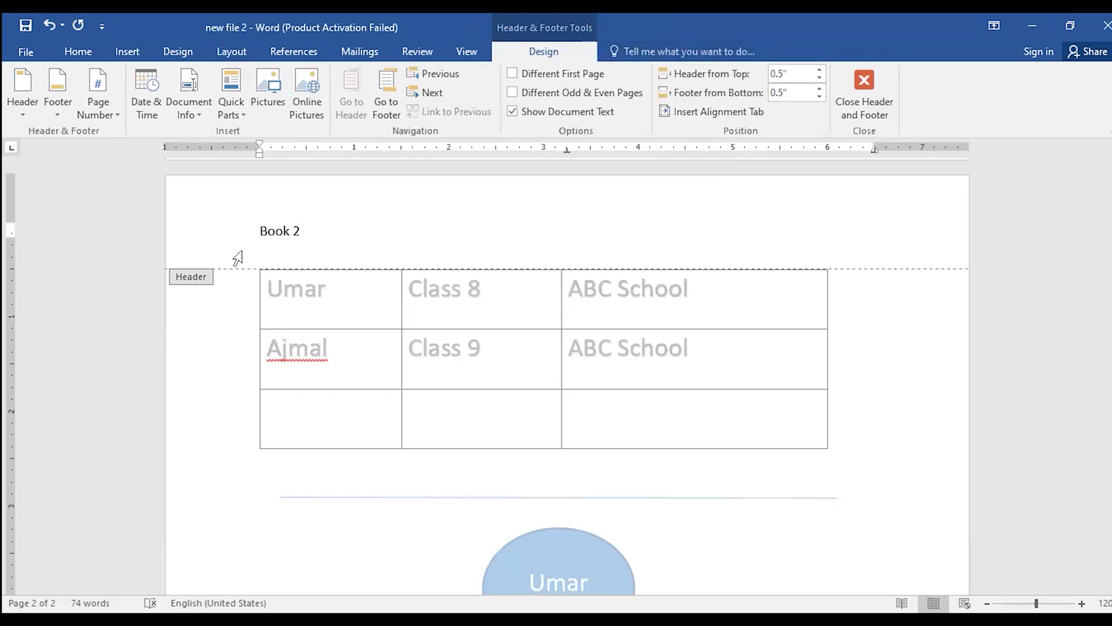
# - Look over the header and footer areas on both pages, and return to the body text
pyautogui.scroll(-10, 243, 251)
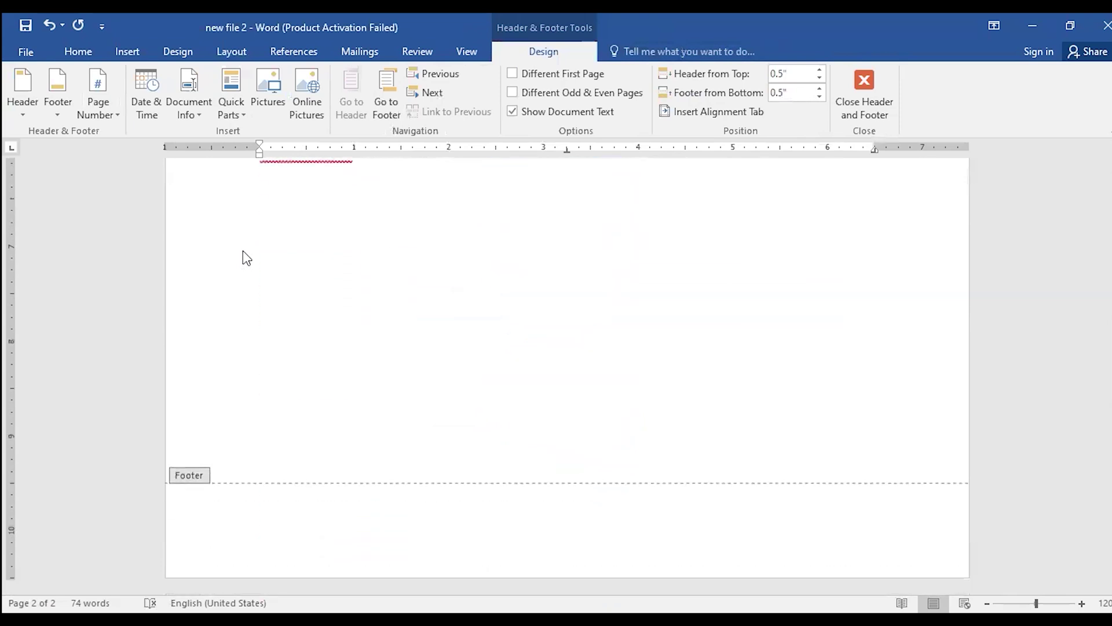
pyautogui.scroll(12, 317, 219)
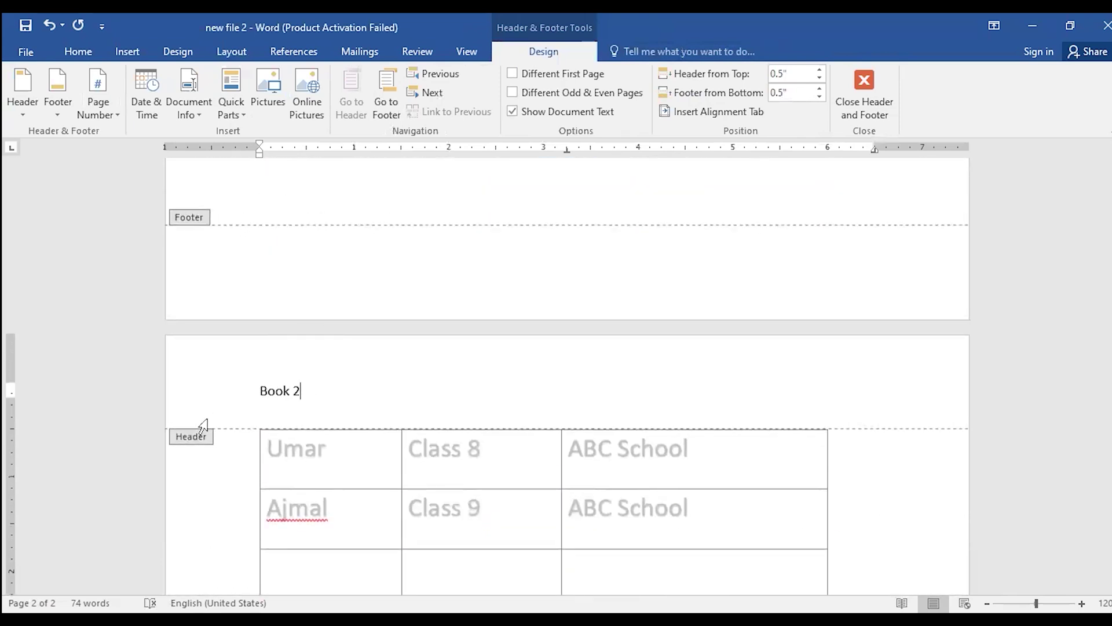
pyautogui.scroll(-1, 198, 433)
pyautogui.scroll(-11, 198, 432)
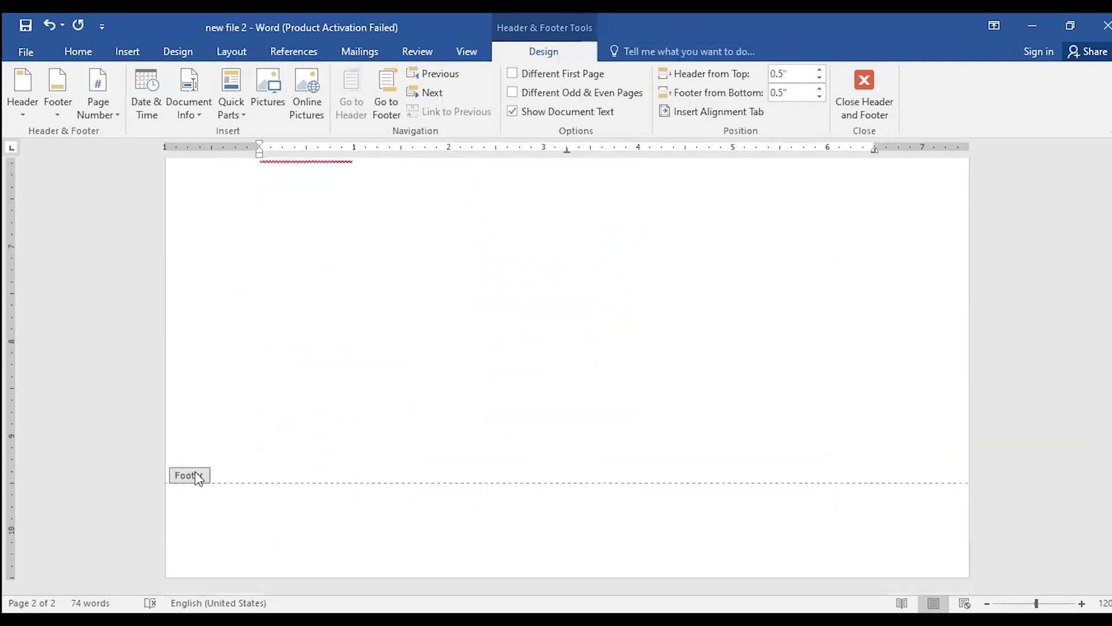
pyautogui.scroll(11, 444, 390)
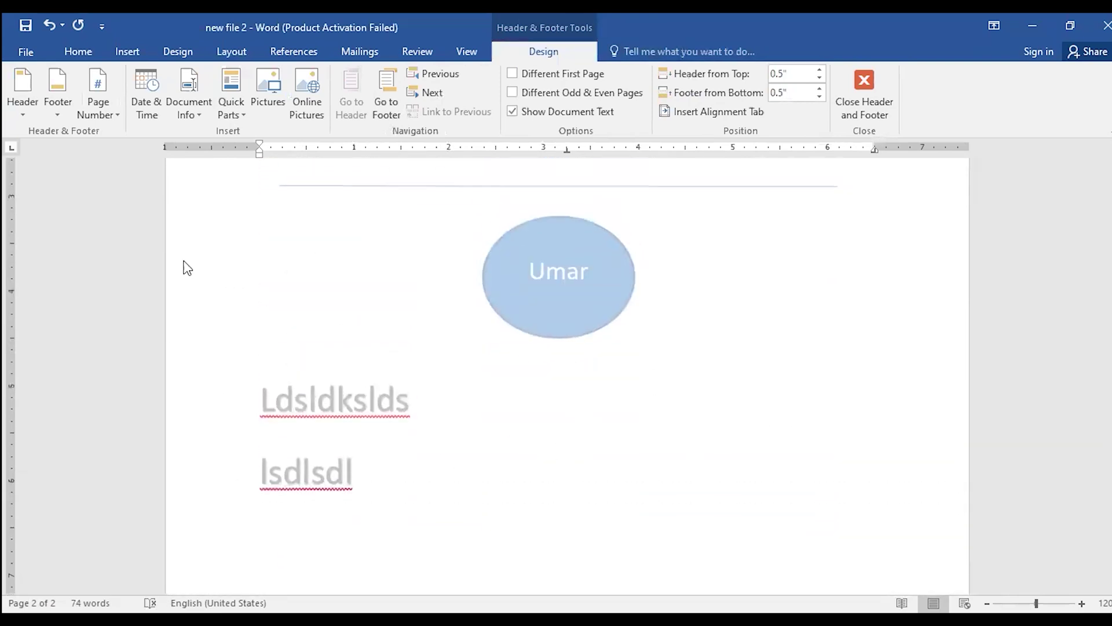
pyautogui.scroll(9, 440, 383)
pyautogui.scroll(-20, 441, 385)
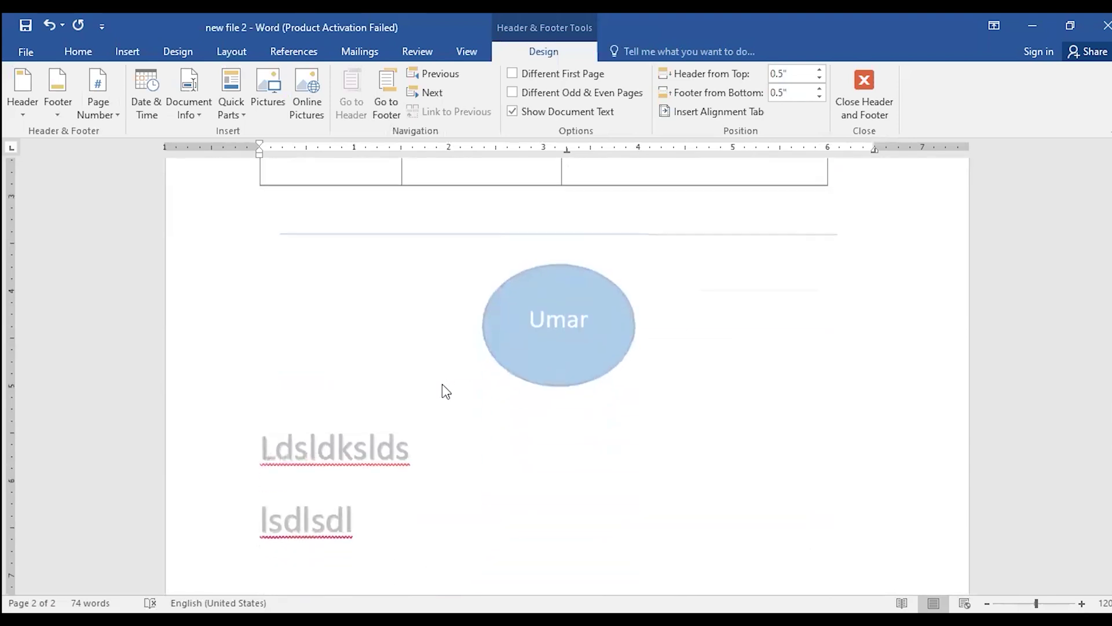
pyautogui.click(74, 52)
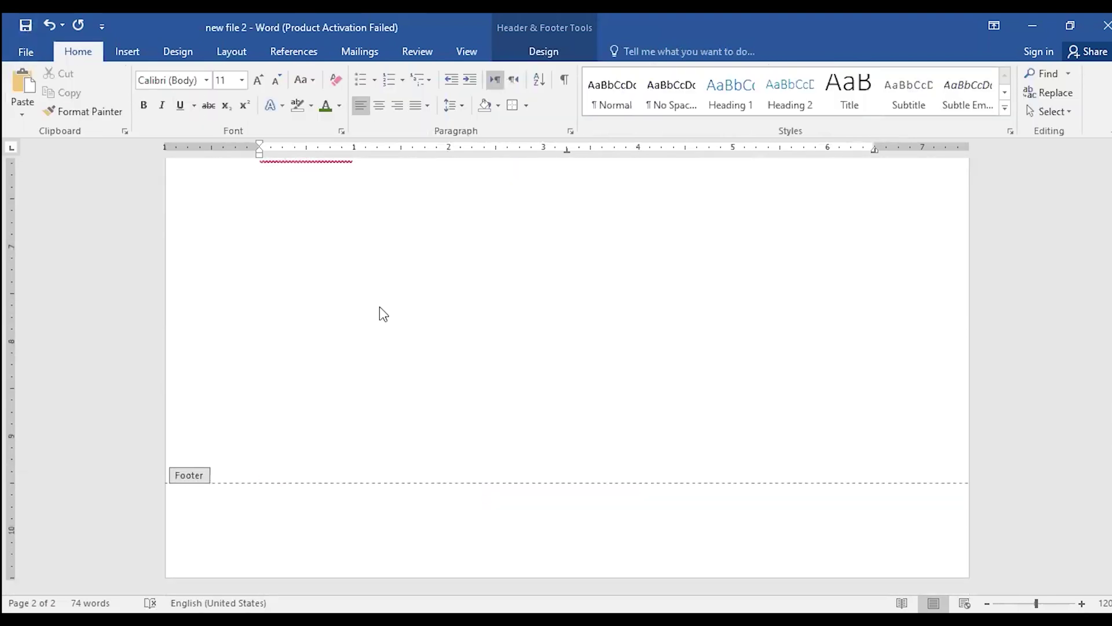
pyautogui.scroll(3, 380, 307)
pyautogui.scroll(15, 380, 307)
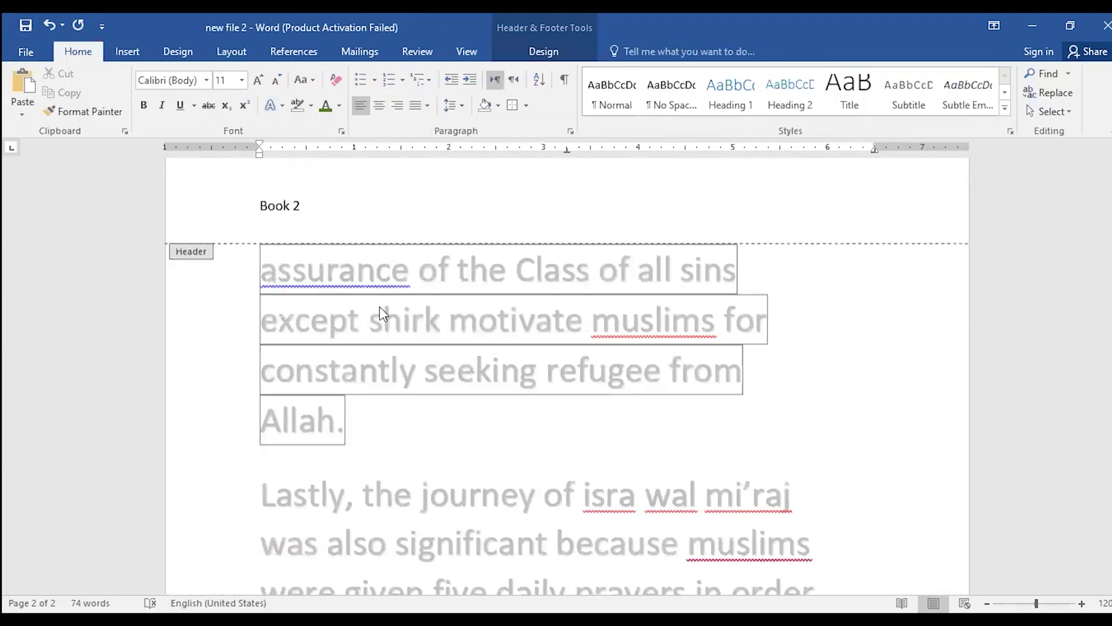
pyautogui.doubleClick(380, 307)
# - Add page numbers at the top of the page in the Plain Number 2 style and close the header
pyautogui.click(138, 51)
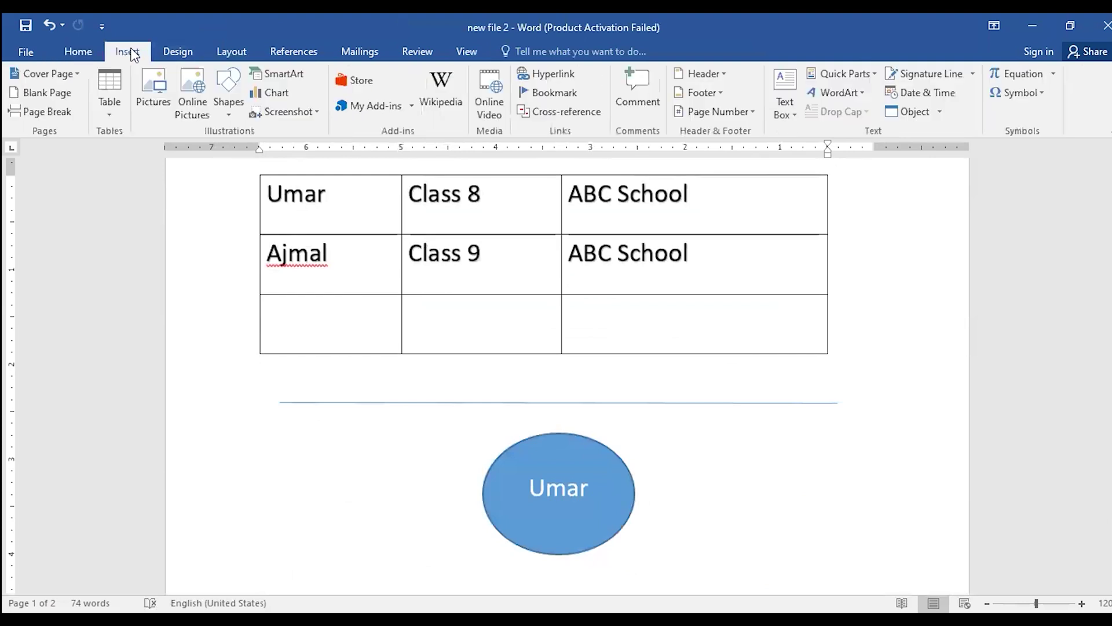
pyautogui.click(731, 115)
pyautogui.moveTo(727, 134)
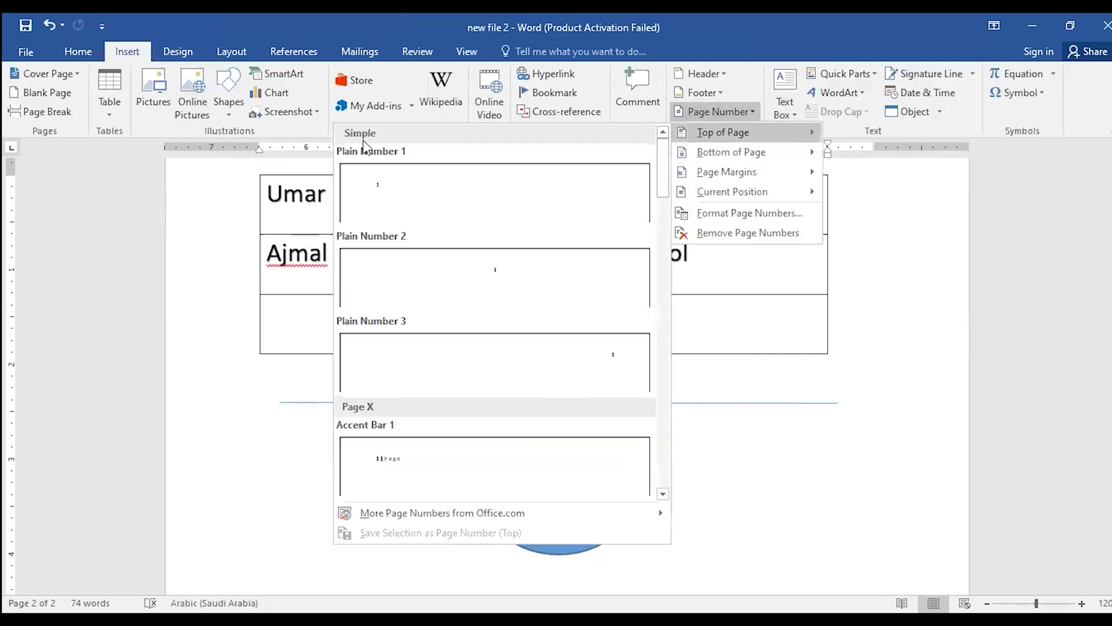
pyautogui.click(534, 296)
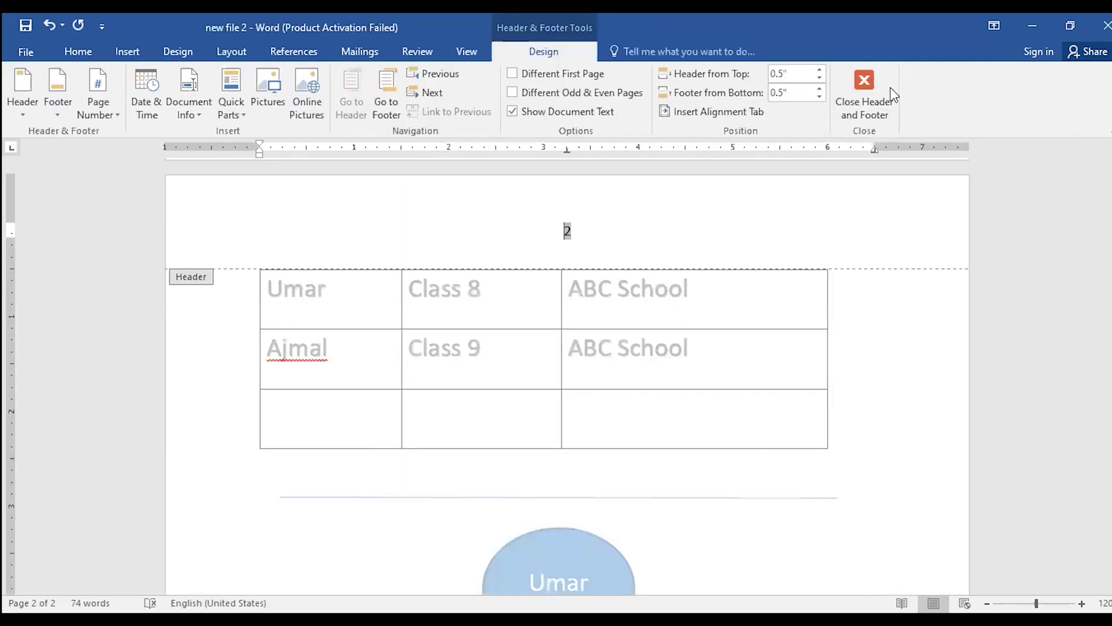
pyautogui.click(872, 93)
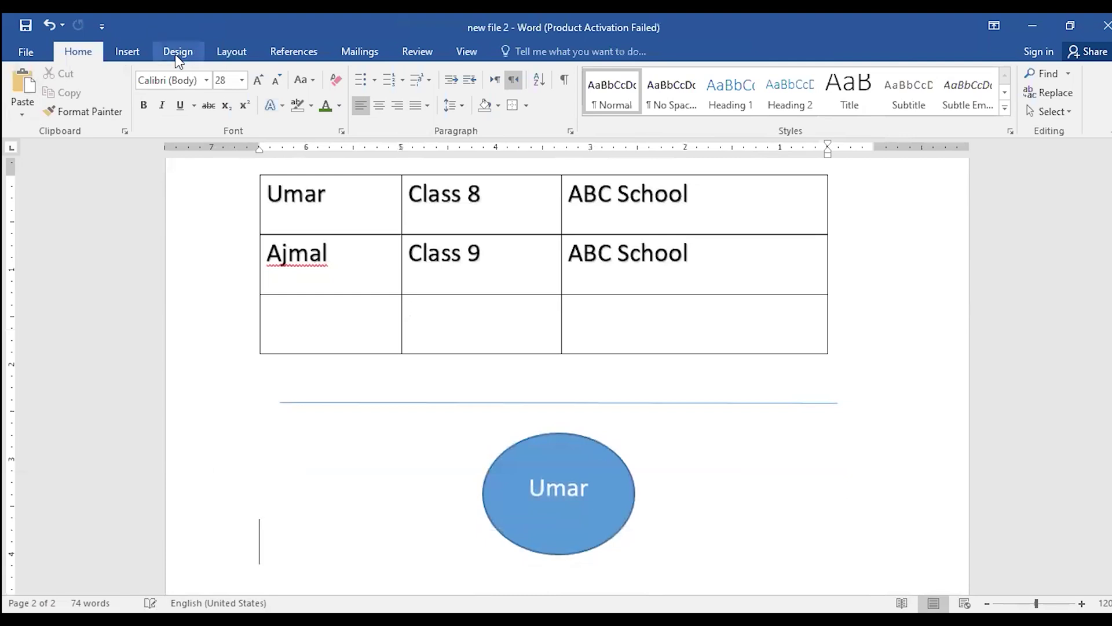
pyautogui.click(177, 53)
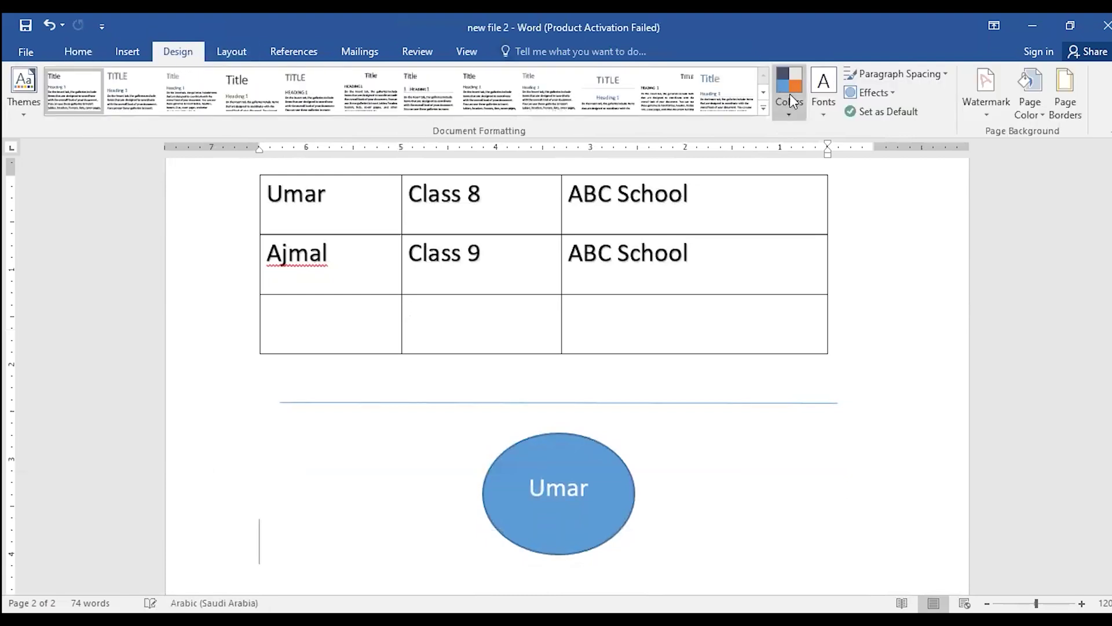
pyautogui.click(122, 53)
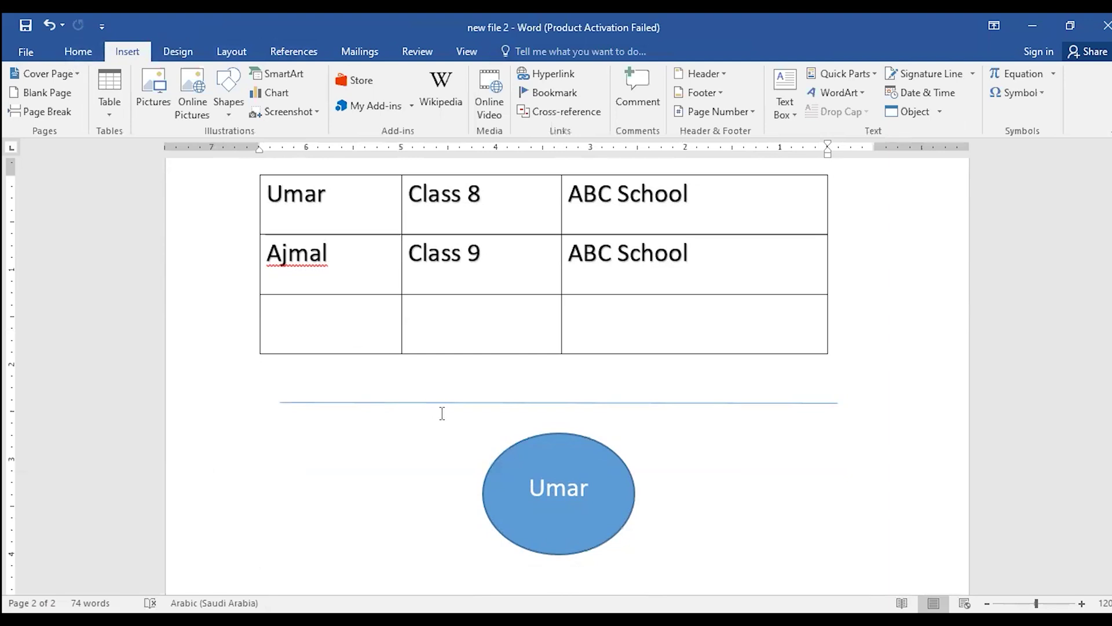
pyautogui.scroll(10, 442, 412)
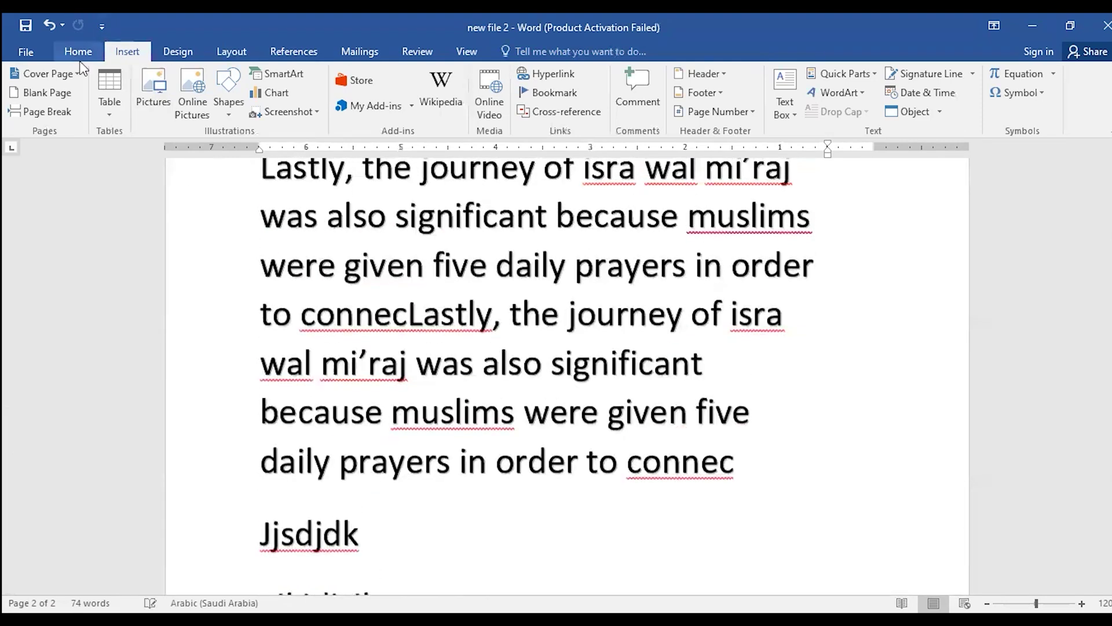
pyautogui.click(79, 55)
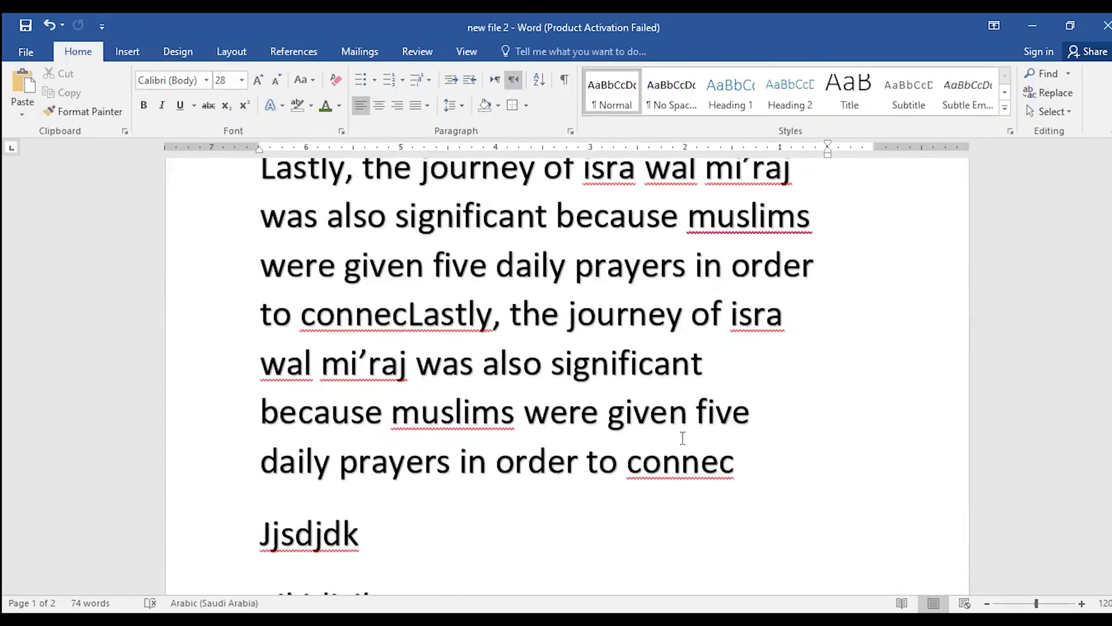